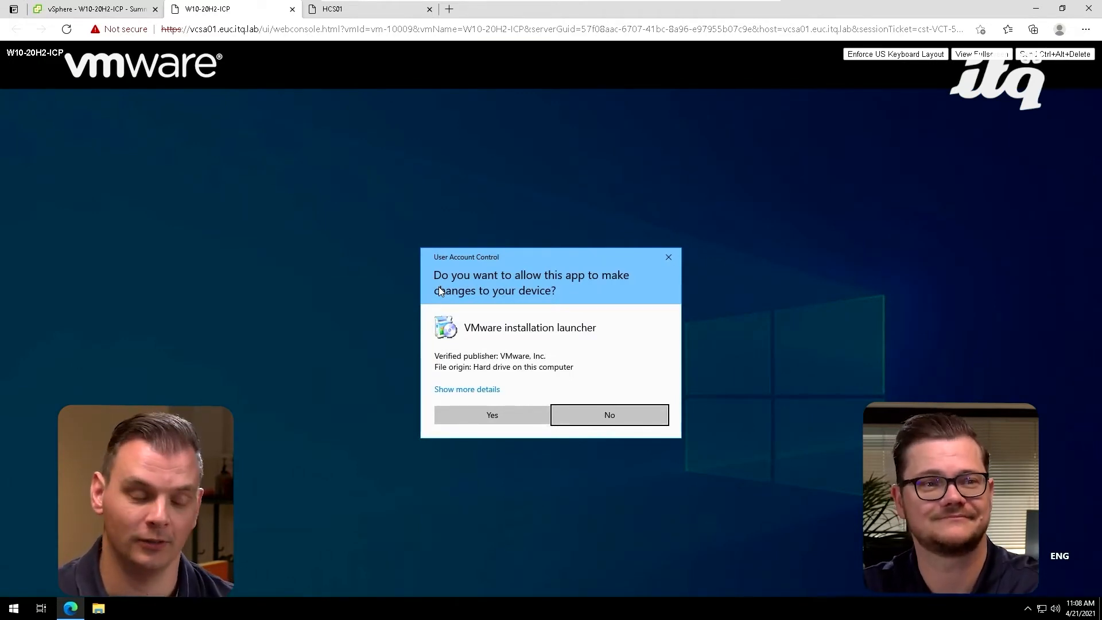
Step: Allow the Horizon Agent installer to run and accept the license agreement, keeping IPv4 as the communication protocol
click(487, 415)
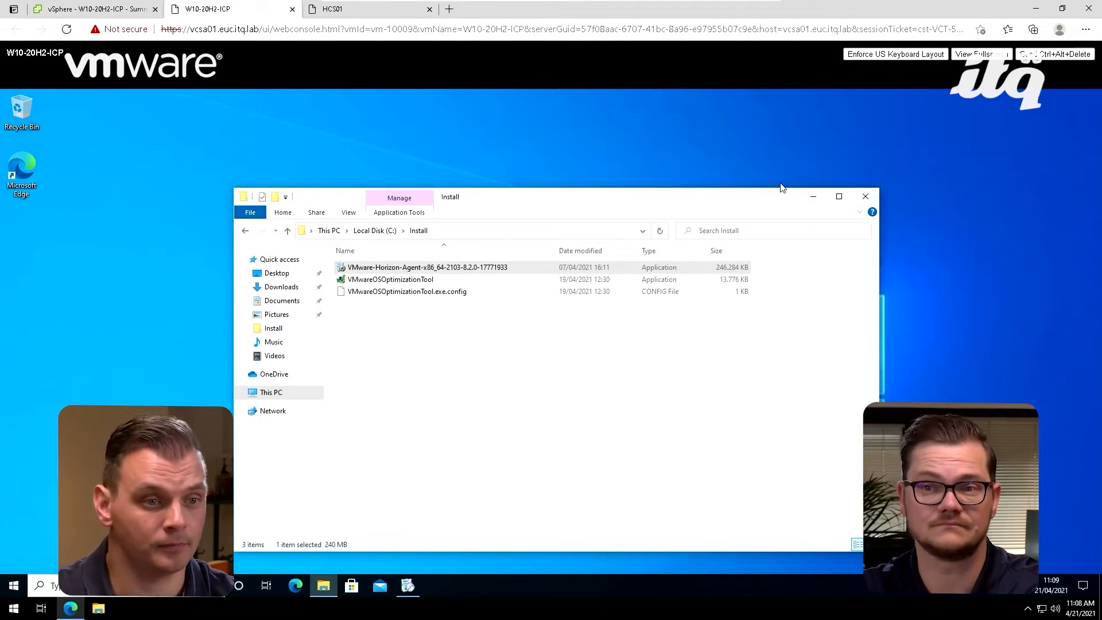
click(864, 195)
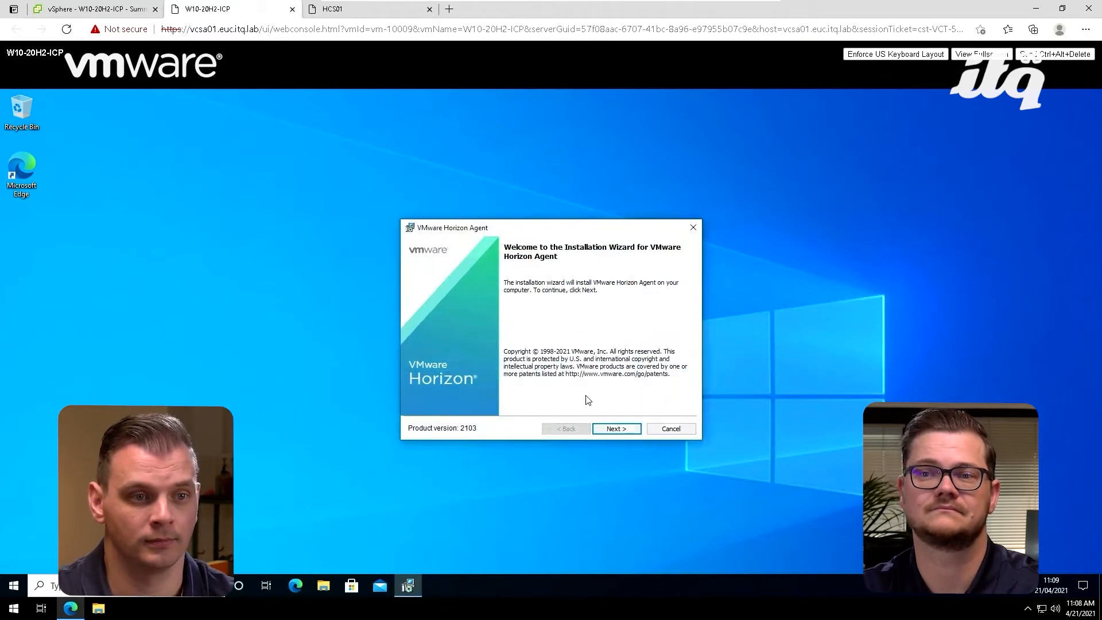
click(616, 430)
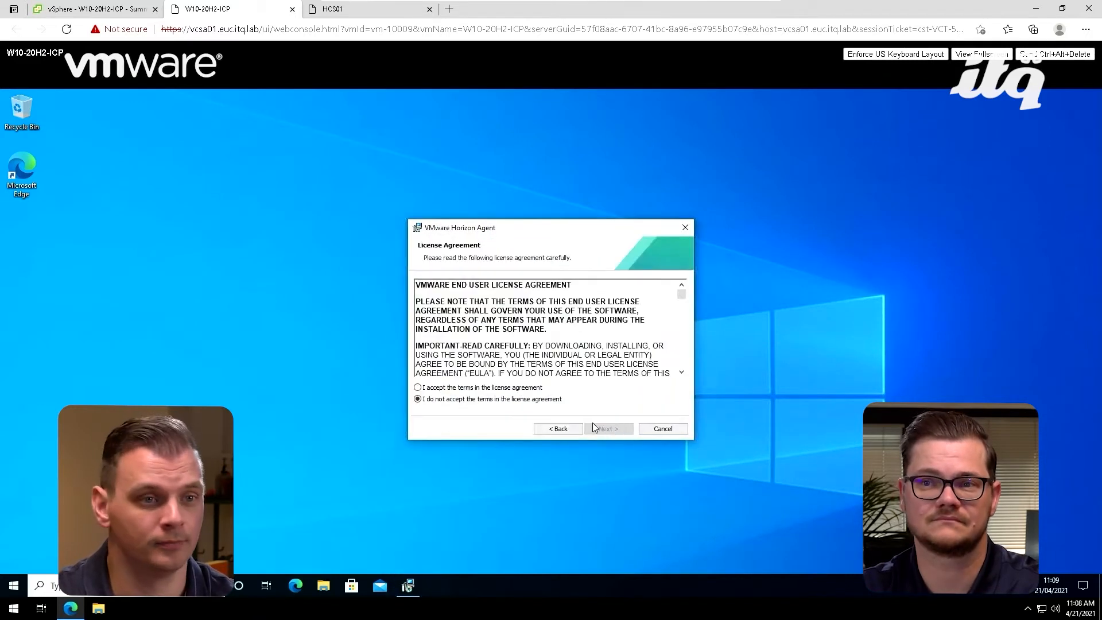
click(524, 389)
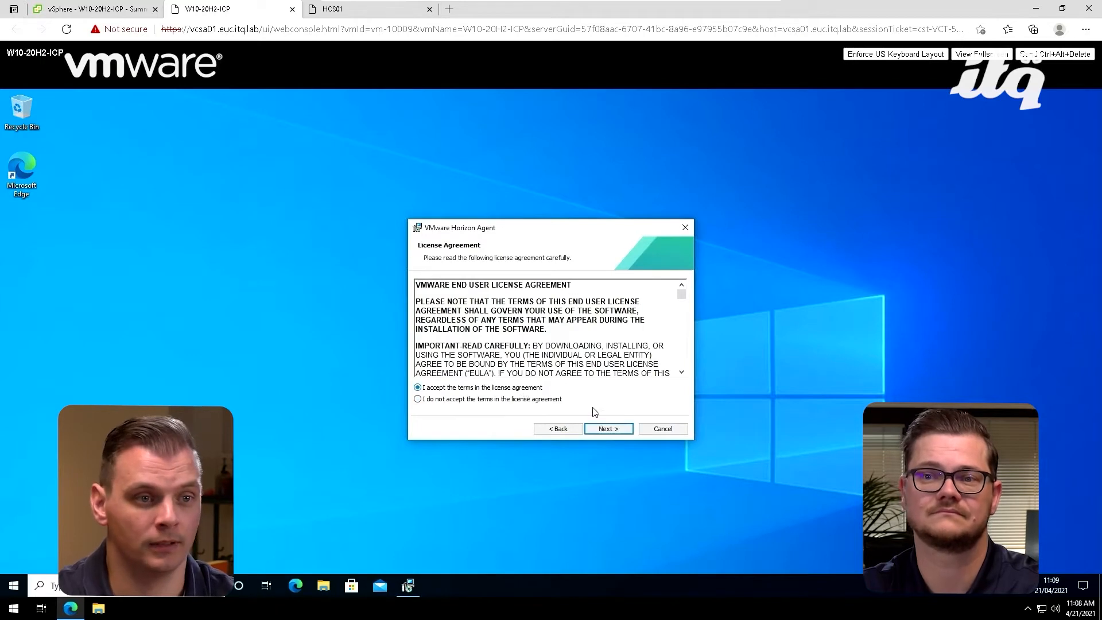
click(615, 431)
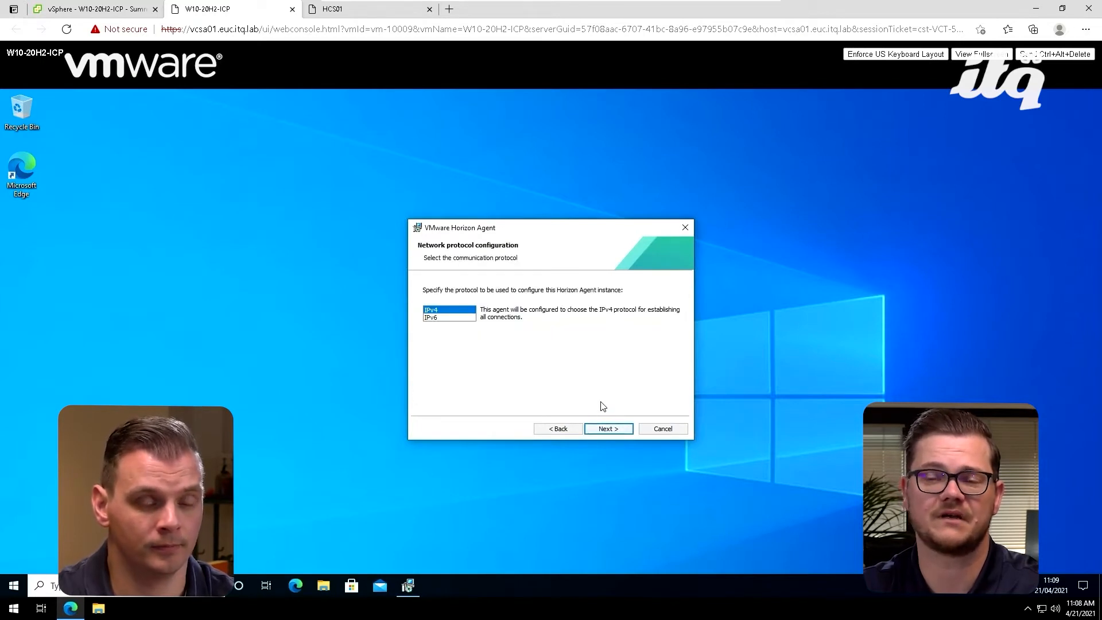
click(607, 431)
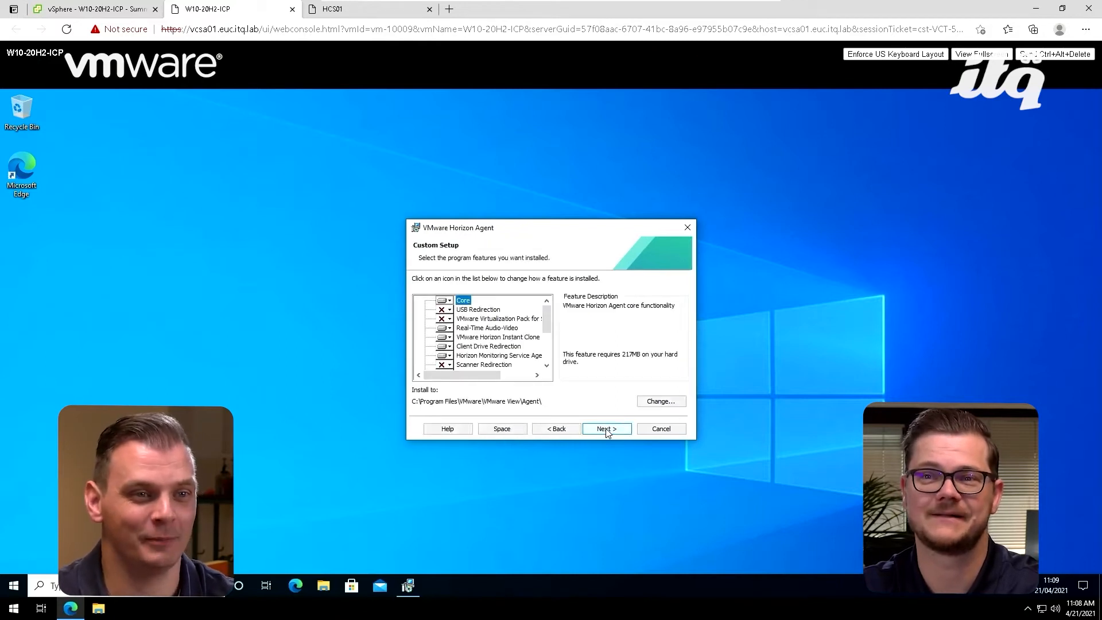
Step: Set the Horizon Performance Tracker feature to be installed on the local hard drive and accept the custom setup
click(527, 337)
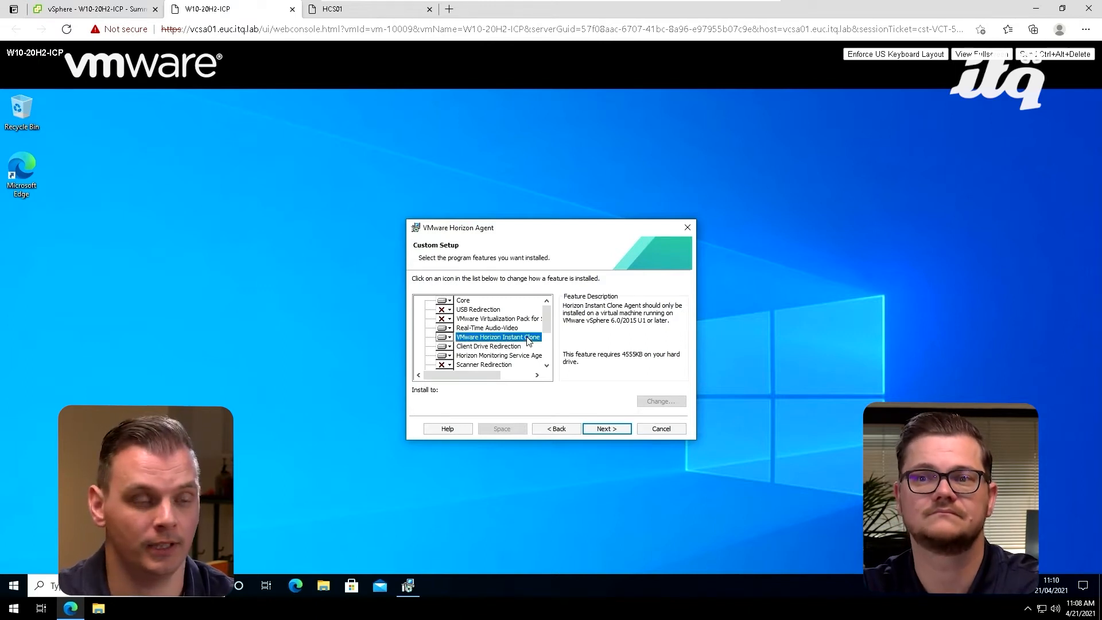
scroll(494, 315, down, 4)
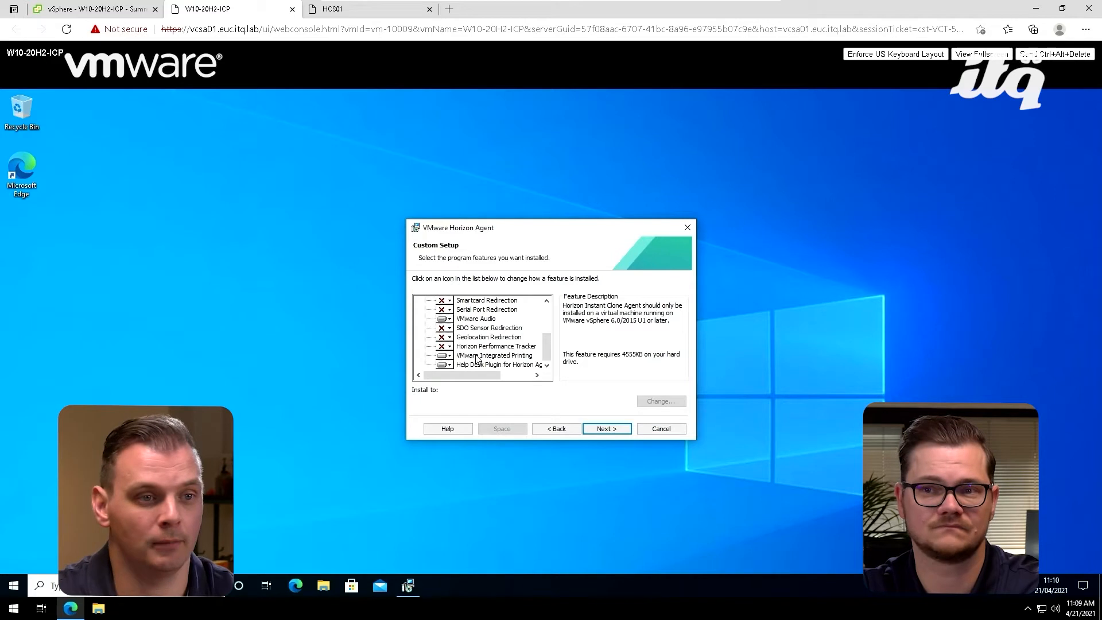
click(448, 348)
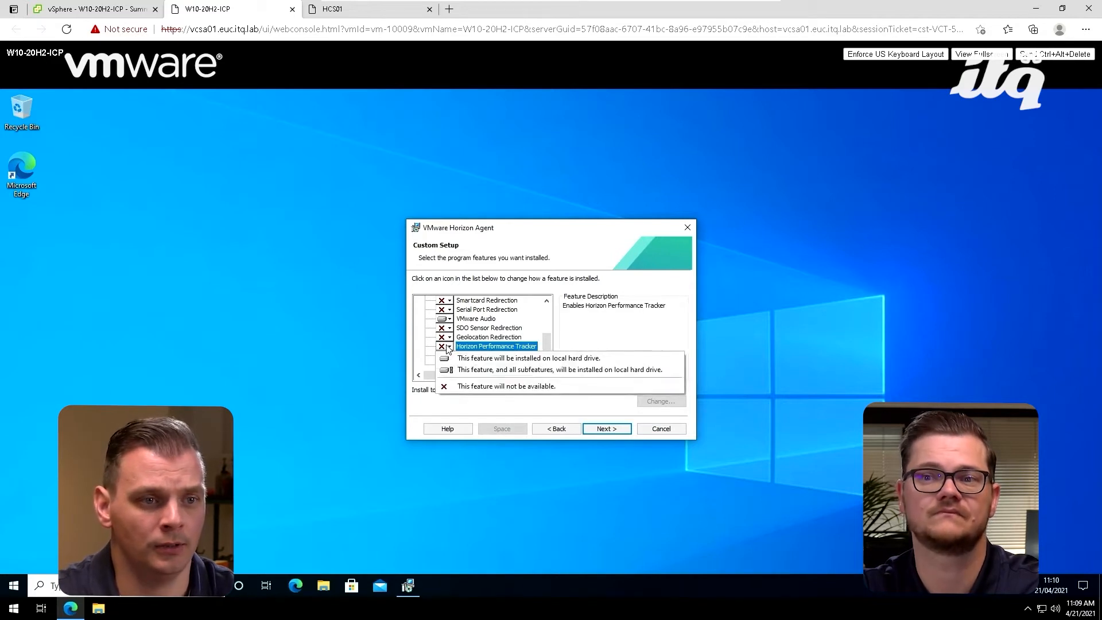
click(498, 356)
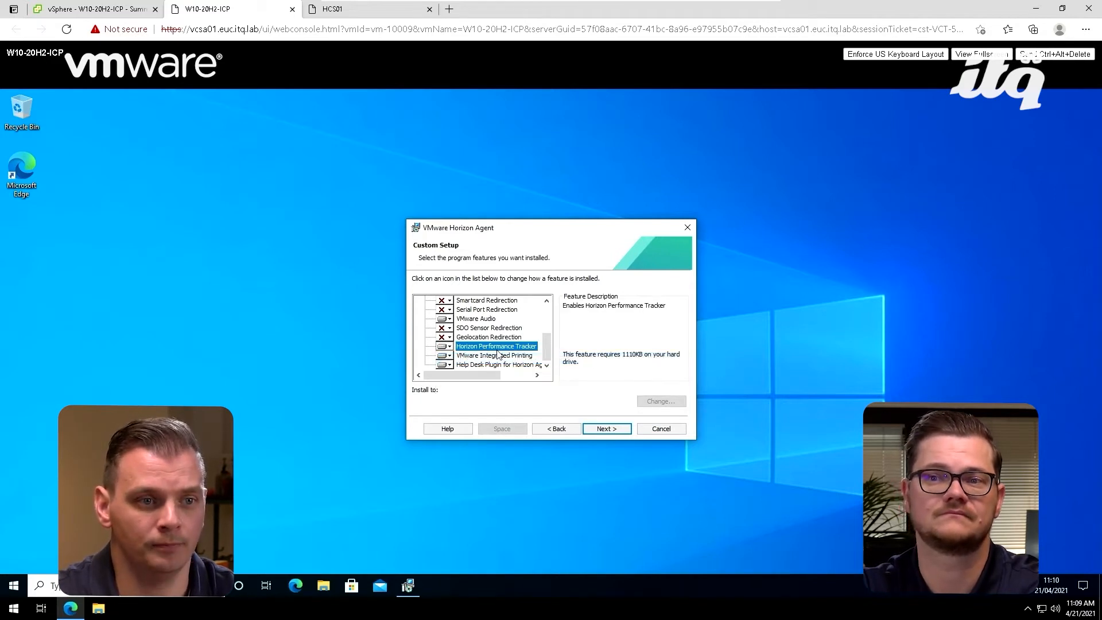
click(607, 429)
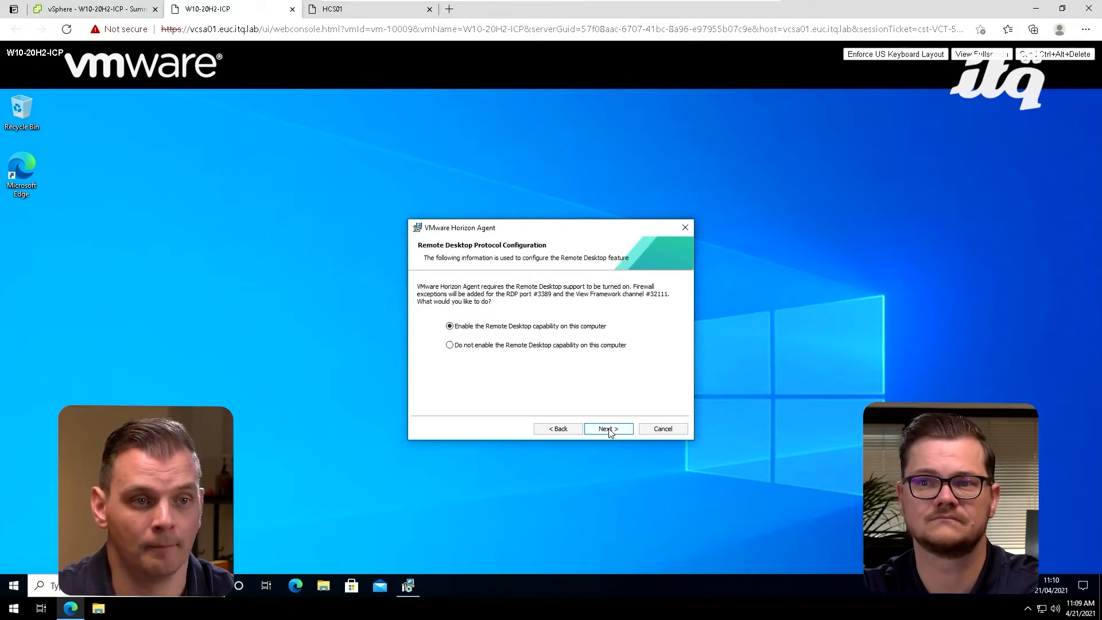
Step: Install the Horizon Agent with the Remote Desktop capability enabled and restart the virtual machine
click(608, 429)
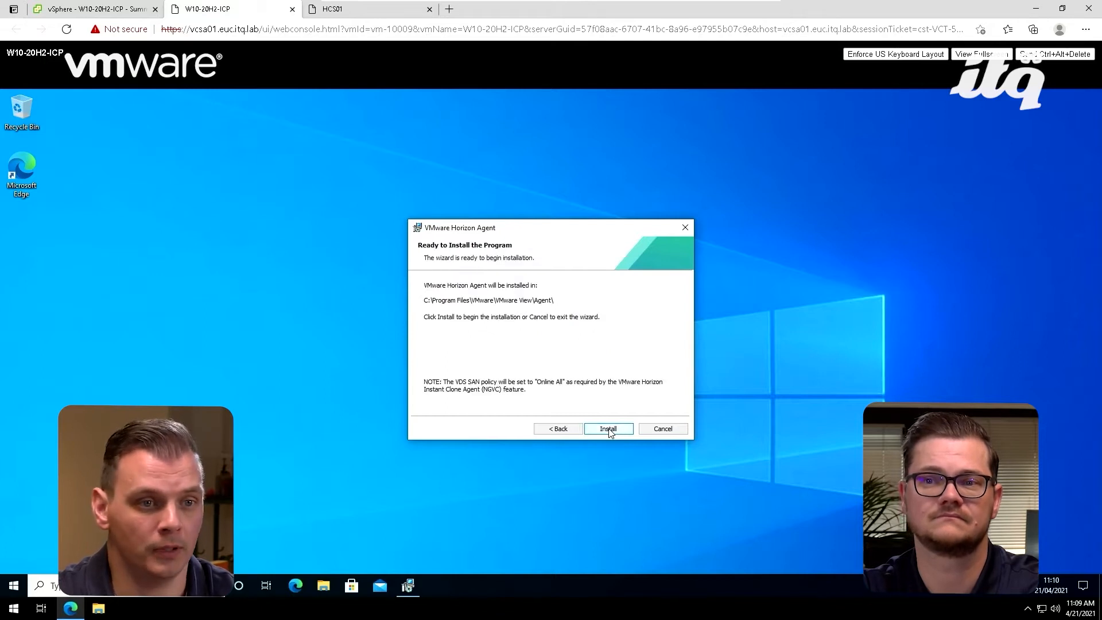
click(609, 429)
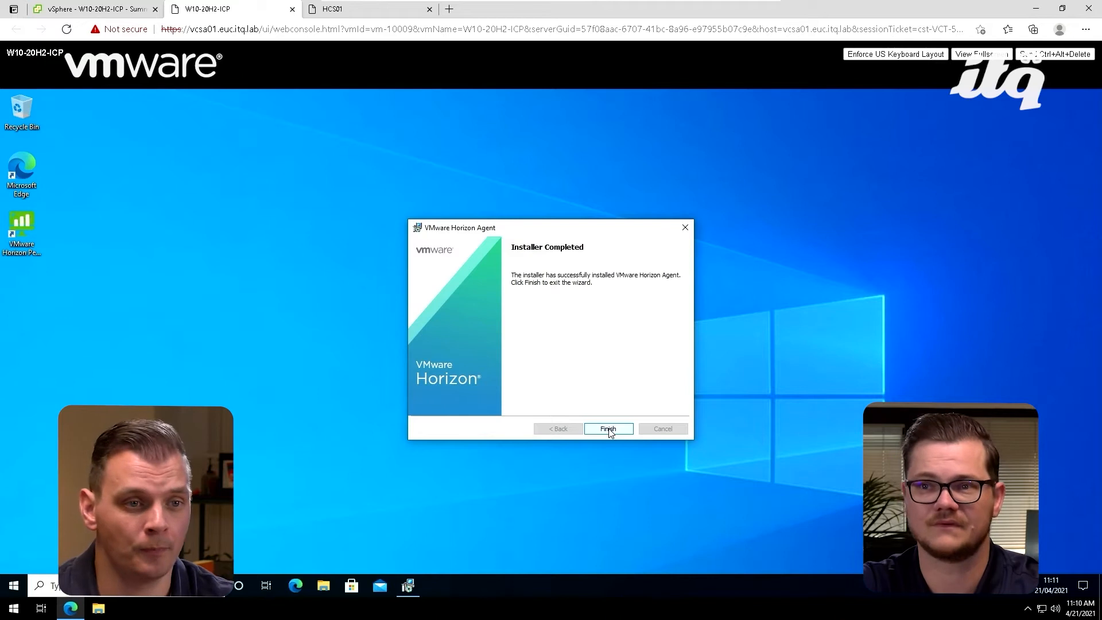
click(609, 429)
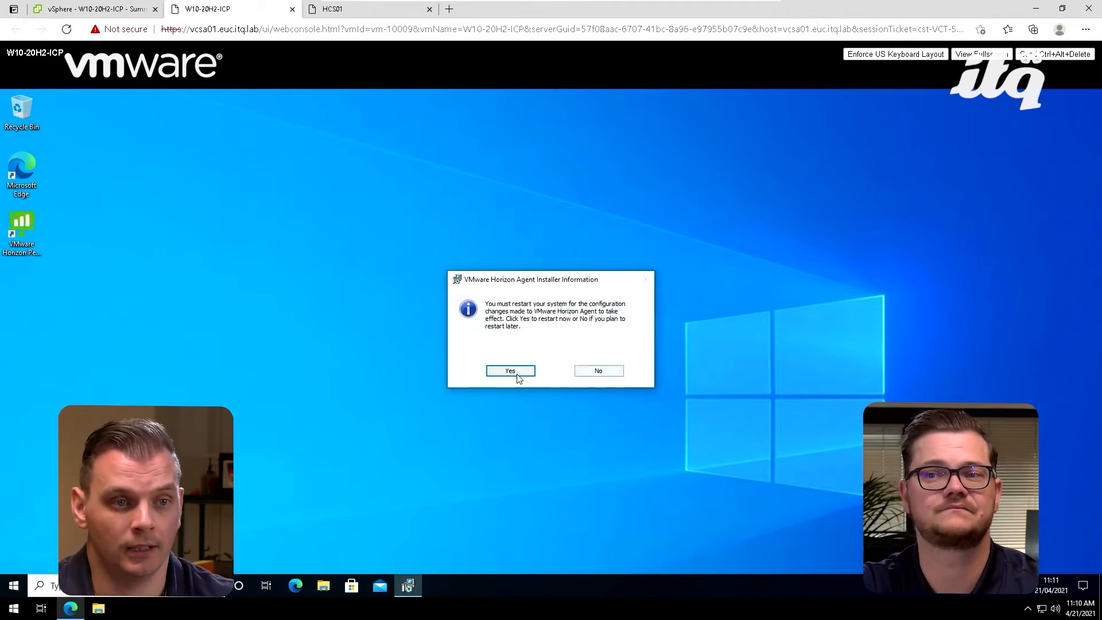
click(497, 371)
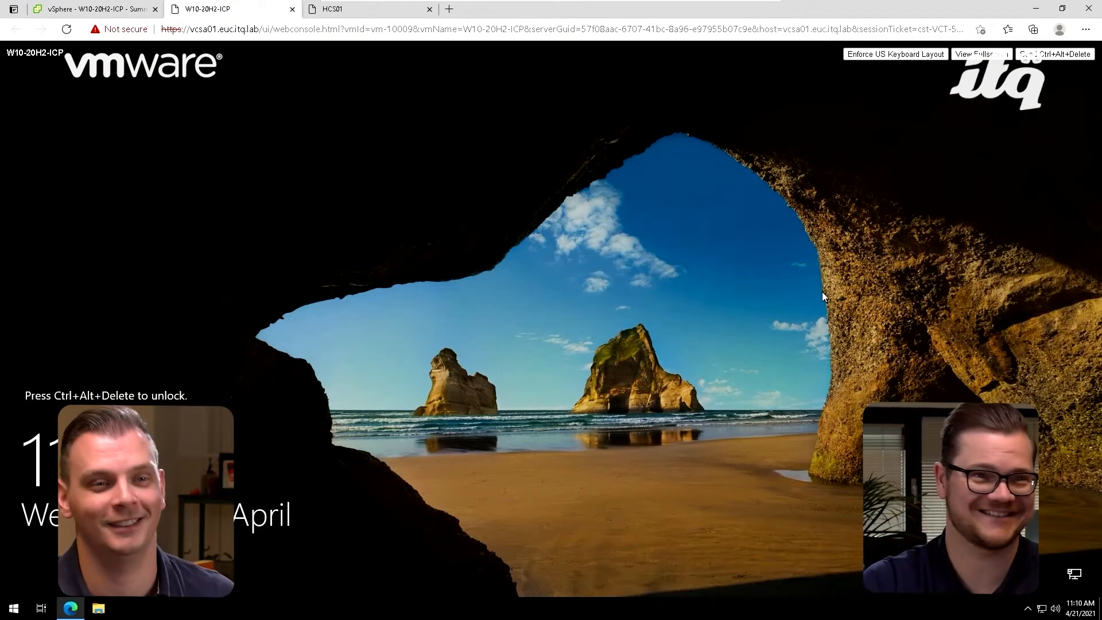
Step: Unlock the restarted virtual machine and sign in to the Default account with the account password
click(1044, 53)
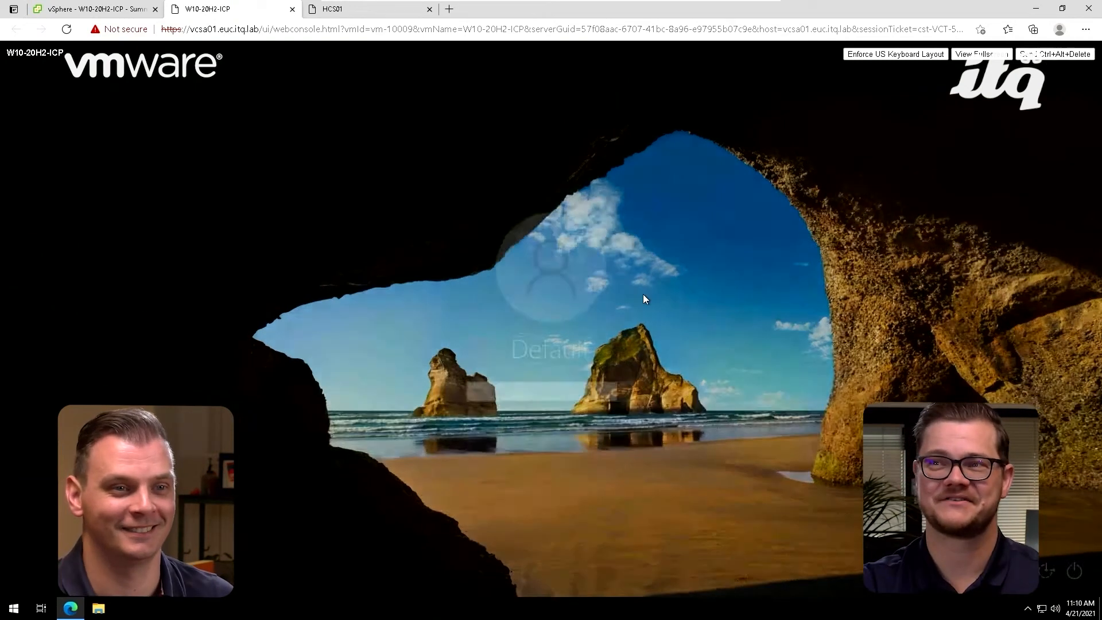
text(***************)
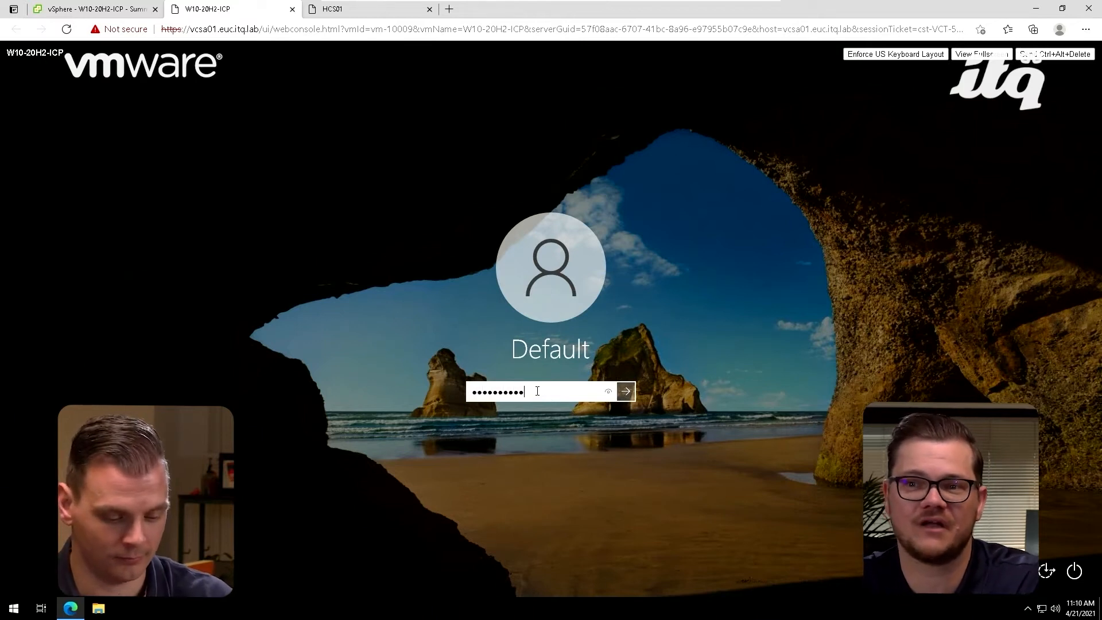
key(Return)
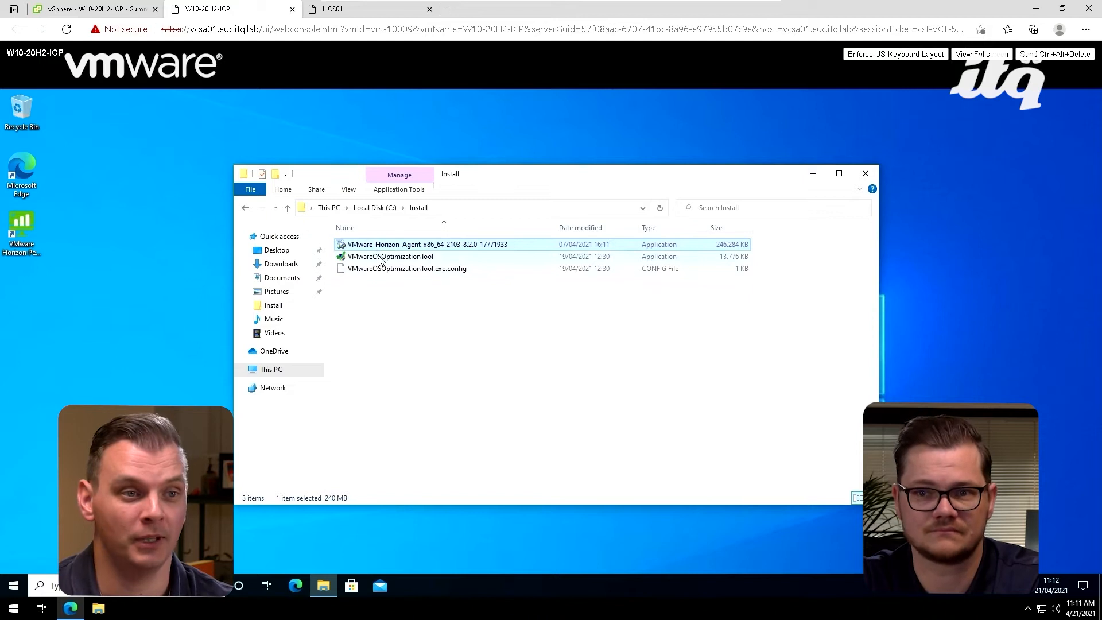
Step: Run VMwareOSOptimizationTool from the C:\Install folder as administrator and allow it to make changes to the device
click(380, 261)
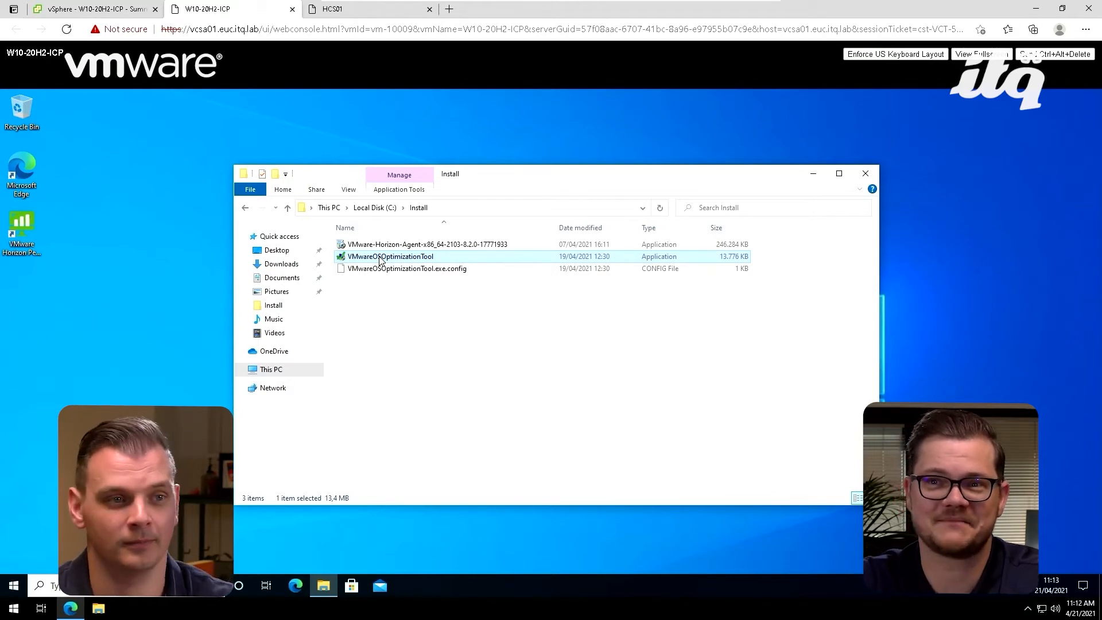
right_click(381, 258)
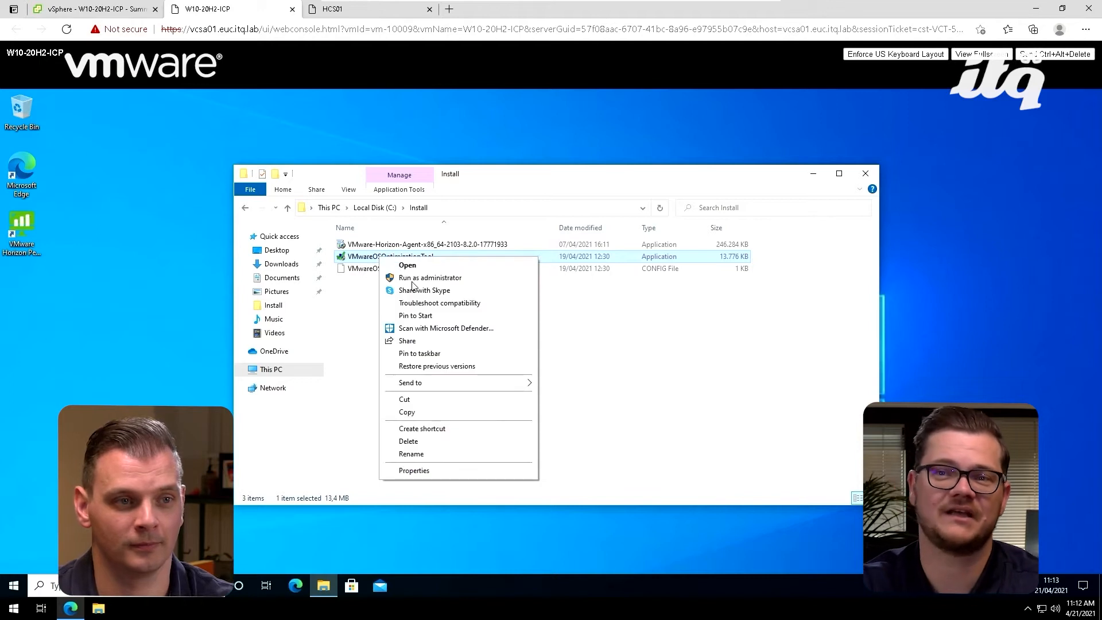
click(411, 279)
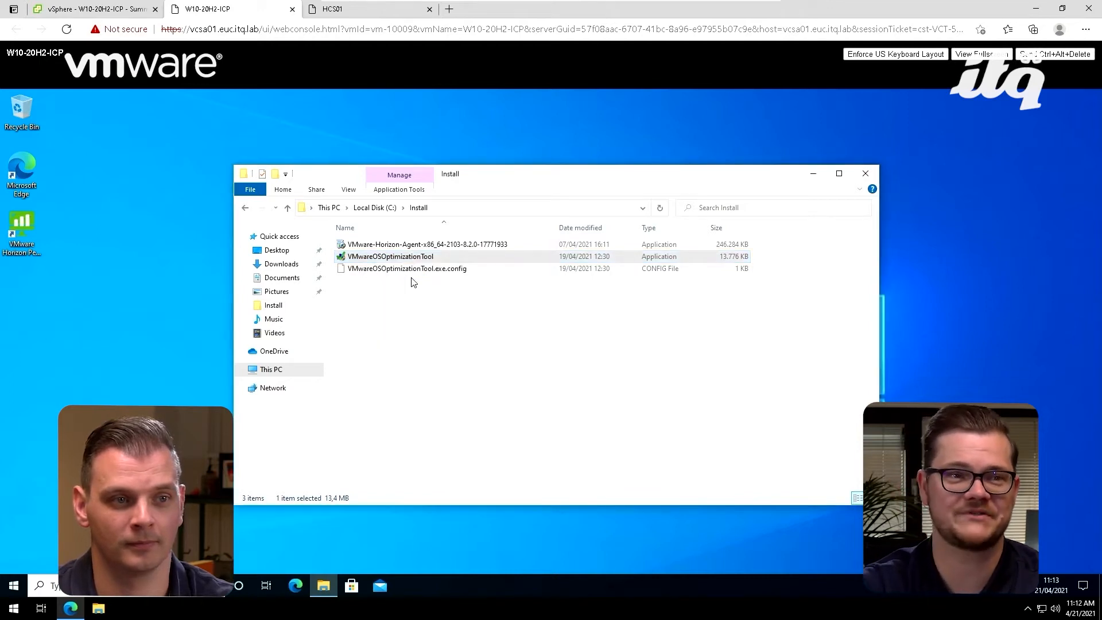
key(Left)
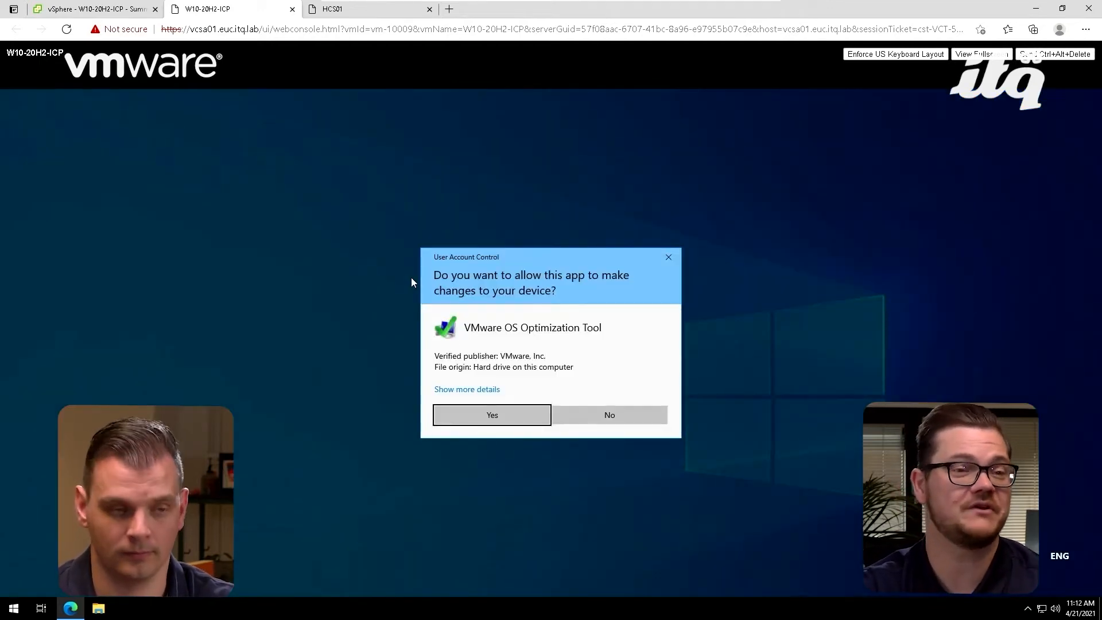
key(Return)
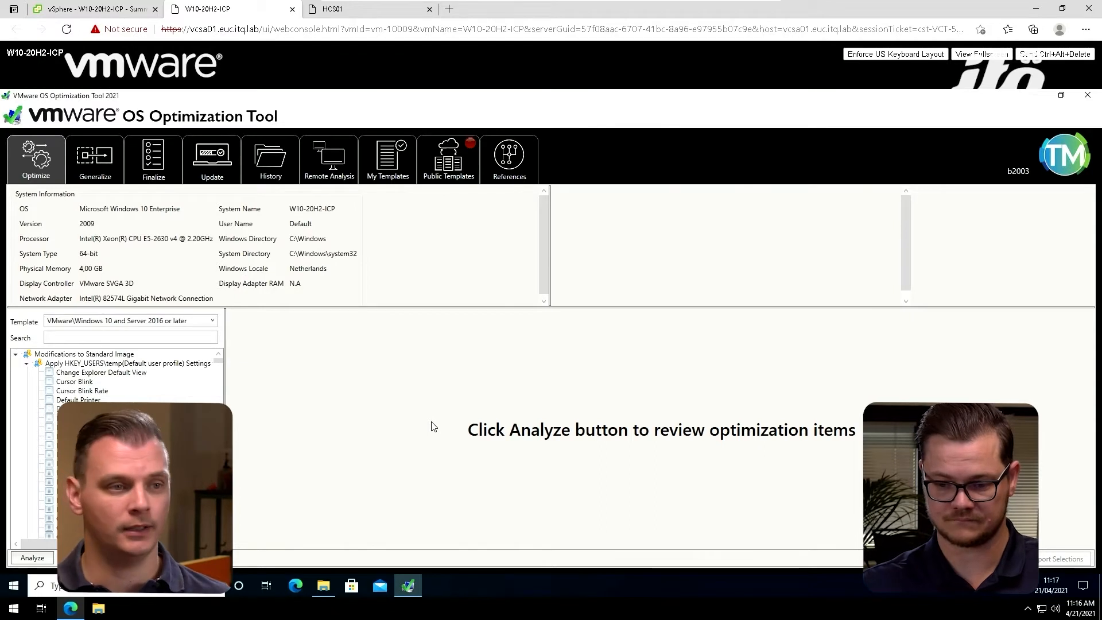
Step: Analyze the system using the "VMware\Windows 10 and Server 2016 or later" template
click(142, 323)
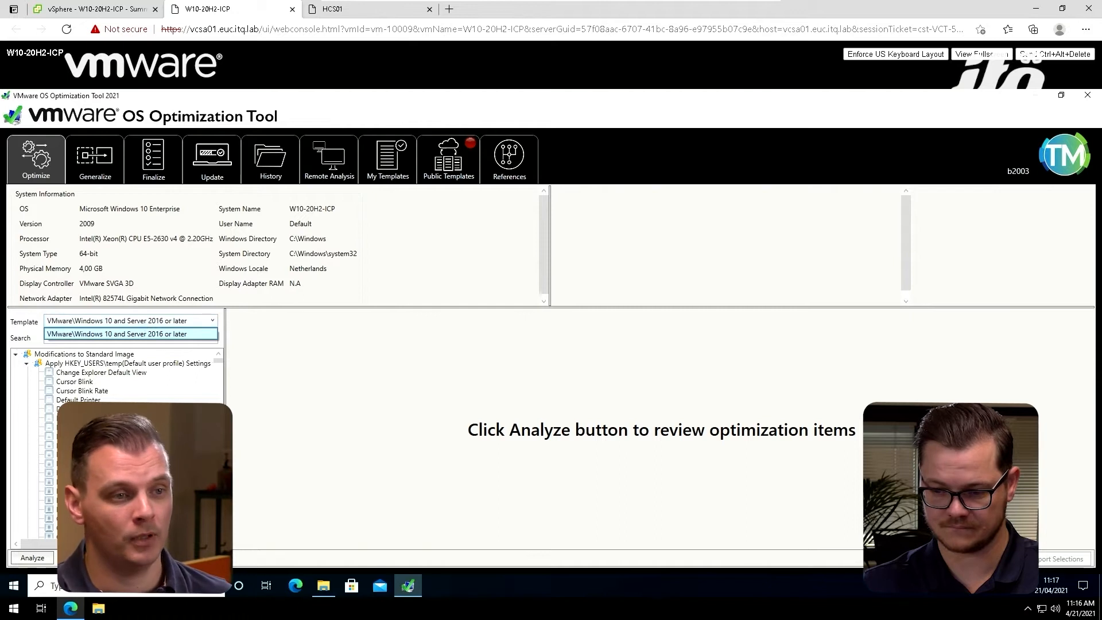
key(Escape)
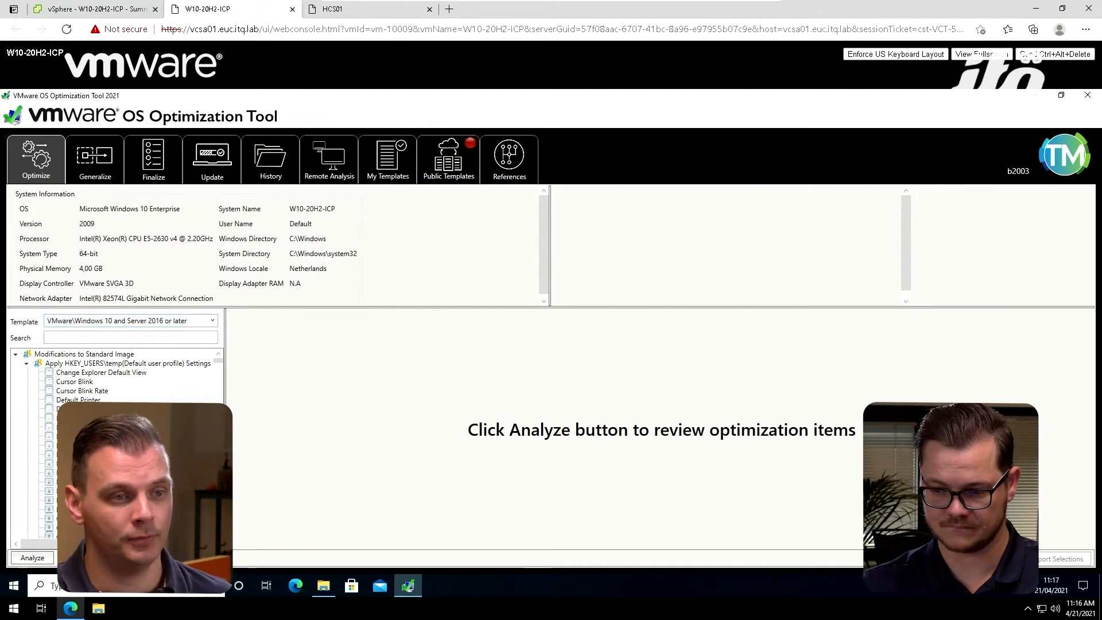
click(43, 562)
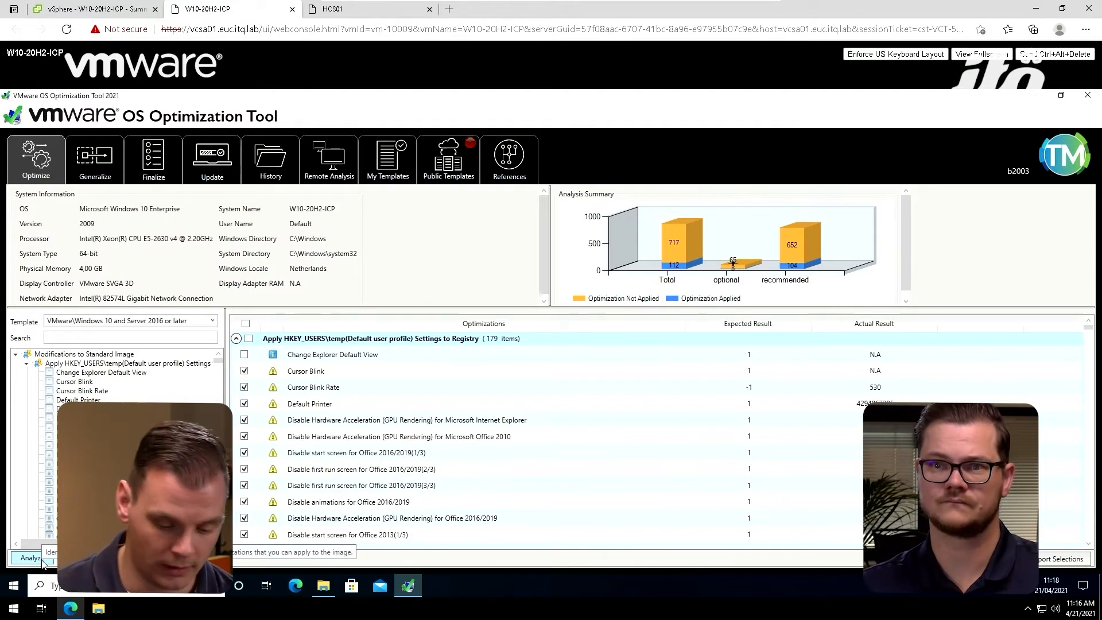
Step: Filter the optimizations for "search", exclude the Windows Search service and apply the remaining selected optimizations
click(48, 336)
text(search)
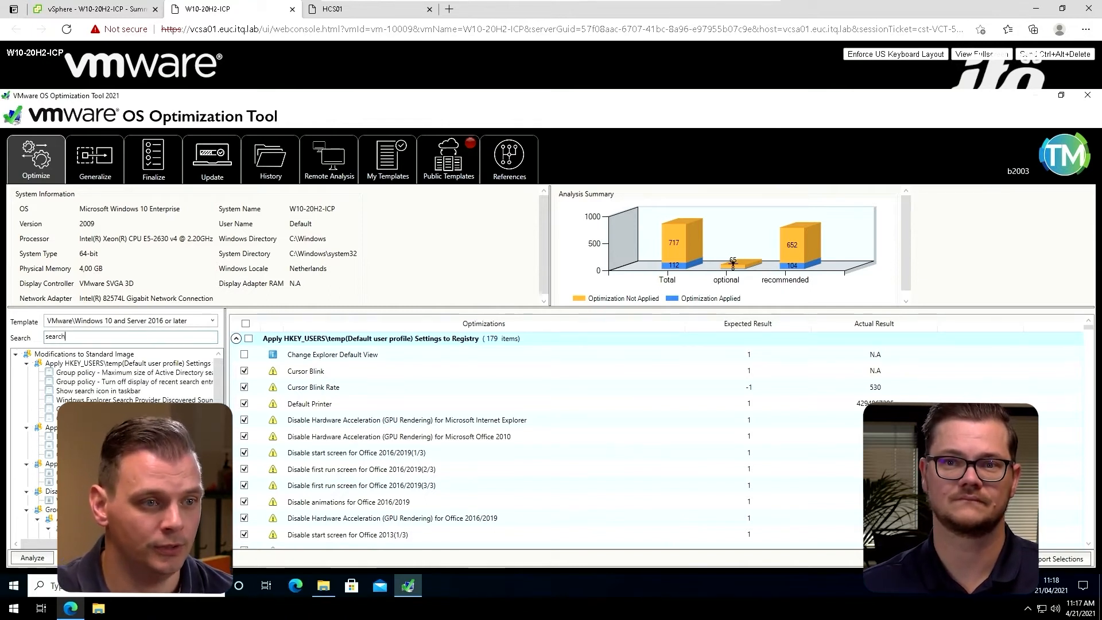
click(79, 501)
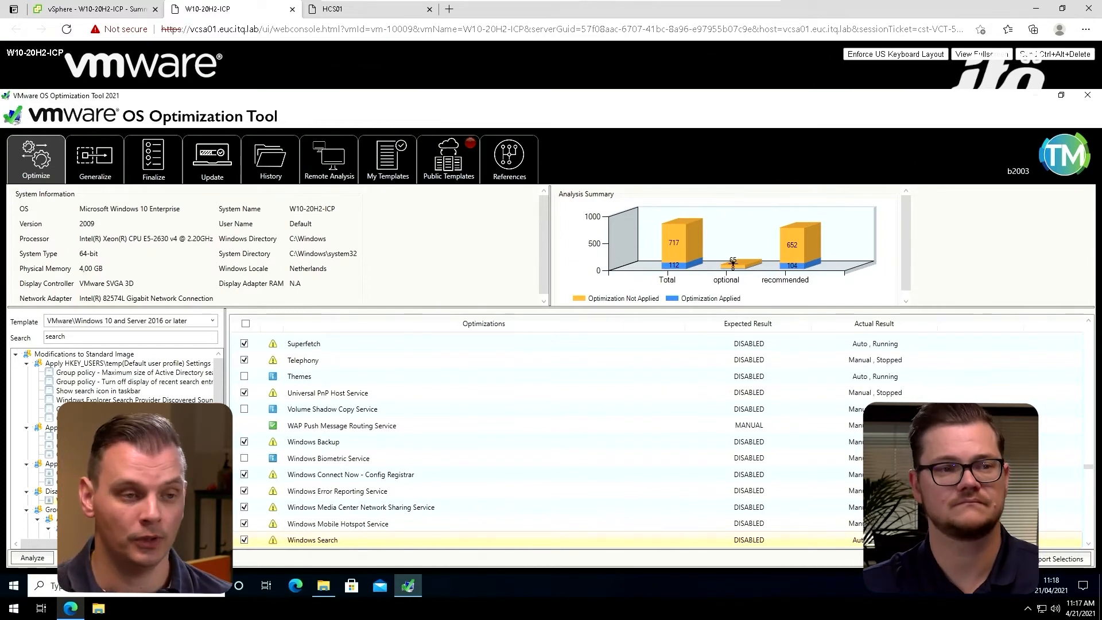
click(245, 541)
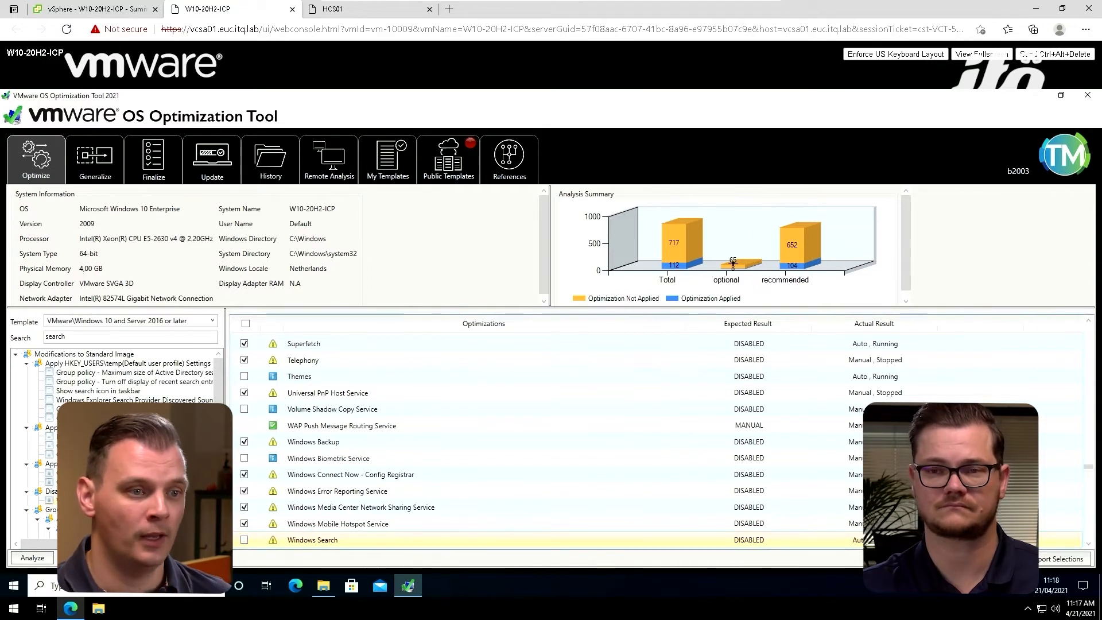
click(147, 558)
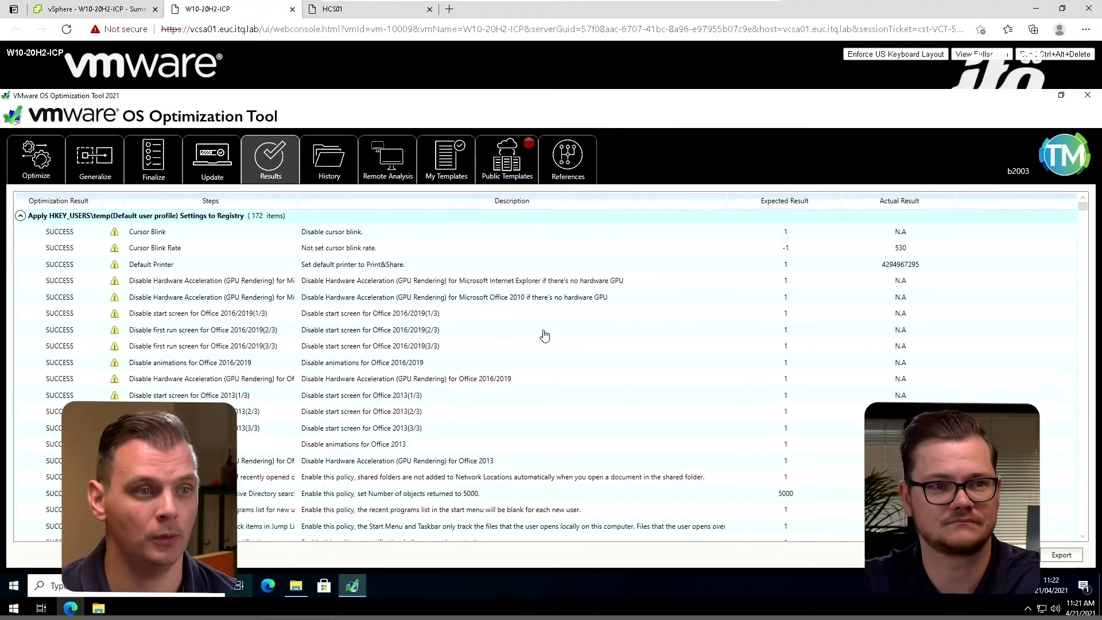
Step: Run the Finalize tasks with the preselected system cleanup jobs and information-clearing options, and acknowledge their completion
click(163, 160)
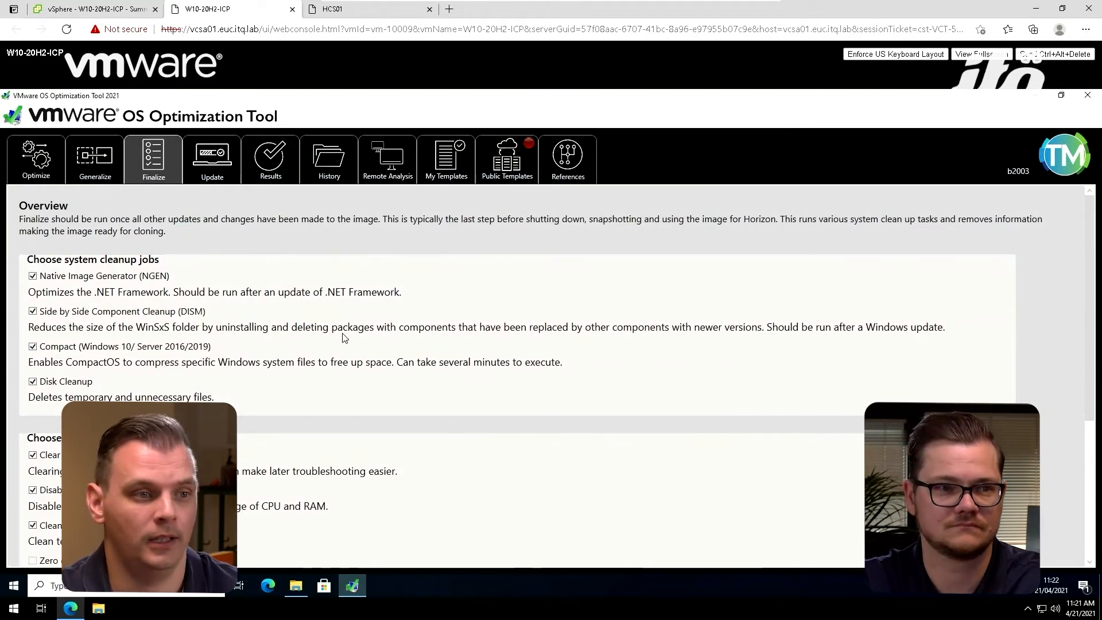
scroll(342, 337, down, 3)
scroll(343, 337, down, 5)
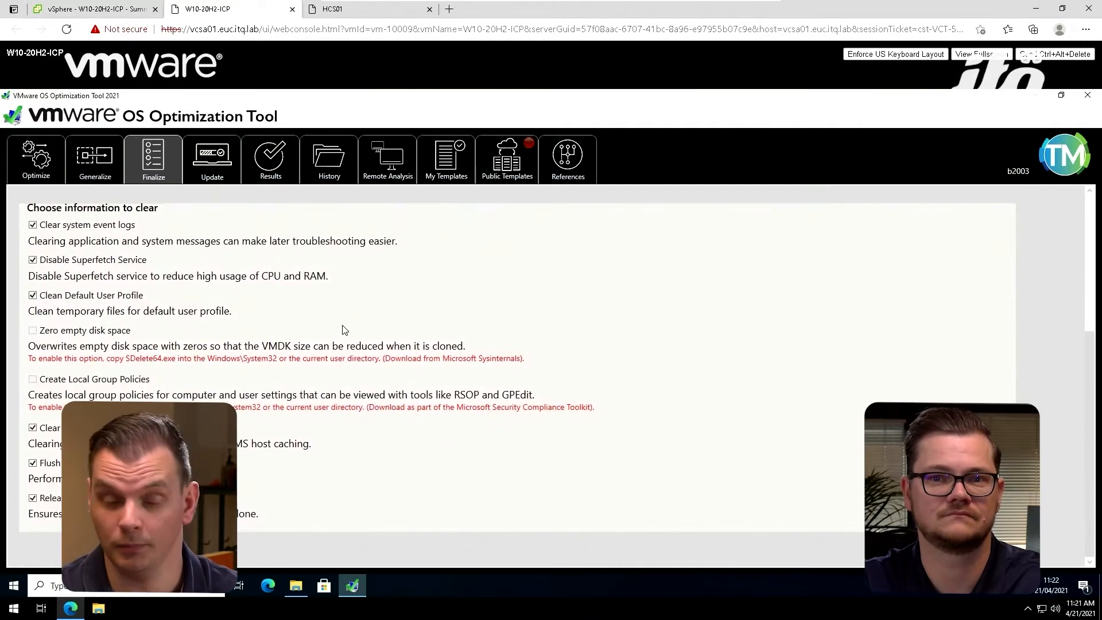
scroll(344, 331, up, 7)
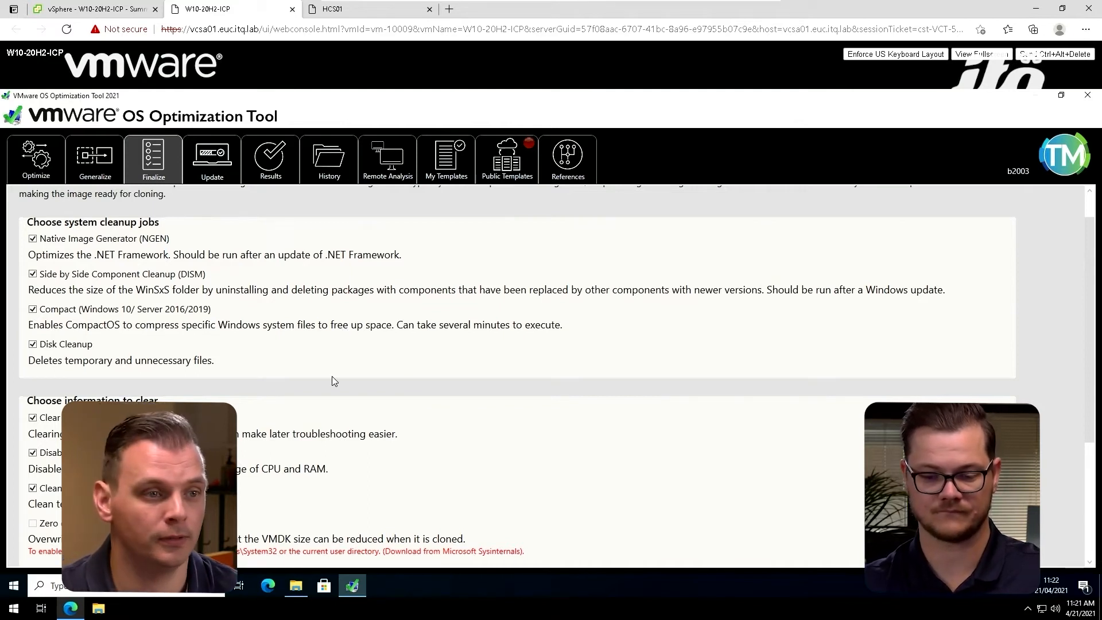
scroll(325, 366, up, 1)
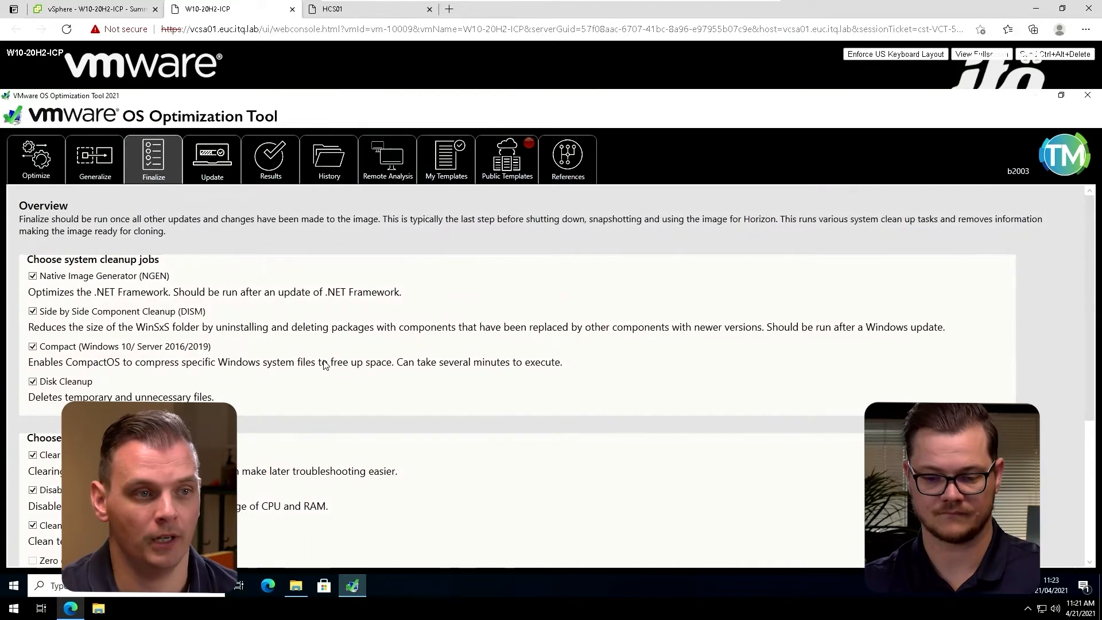
scroll(325, 365, down, 4)
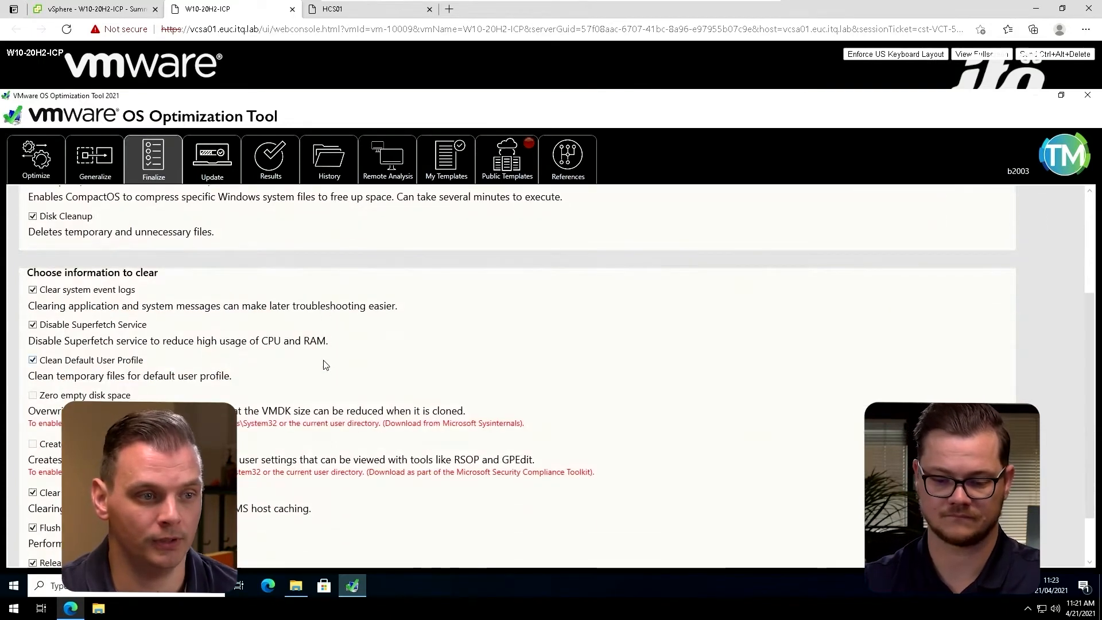
scroll(325, 365, down, 2)
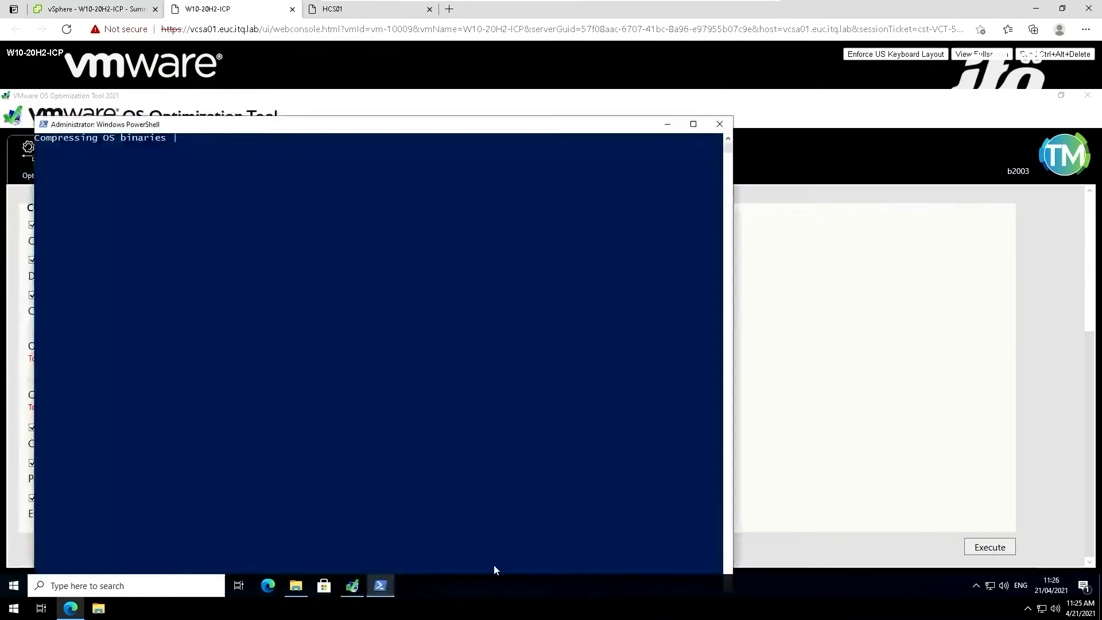
click(393, 323)
right_click(401, 322)
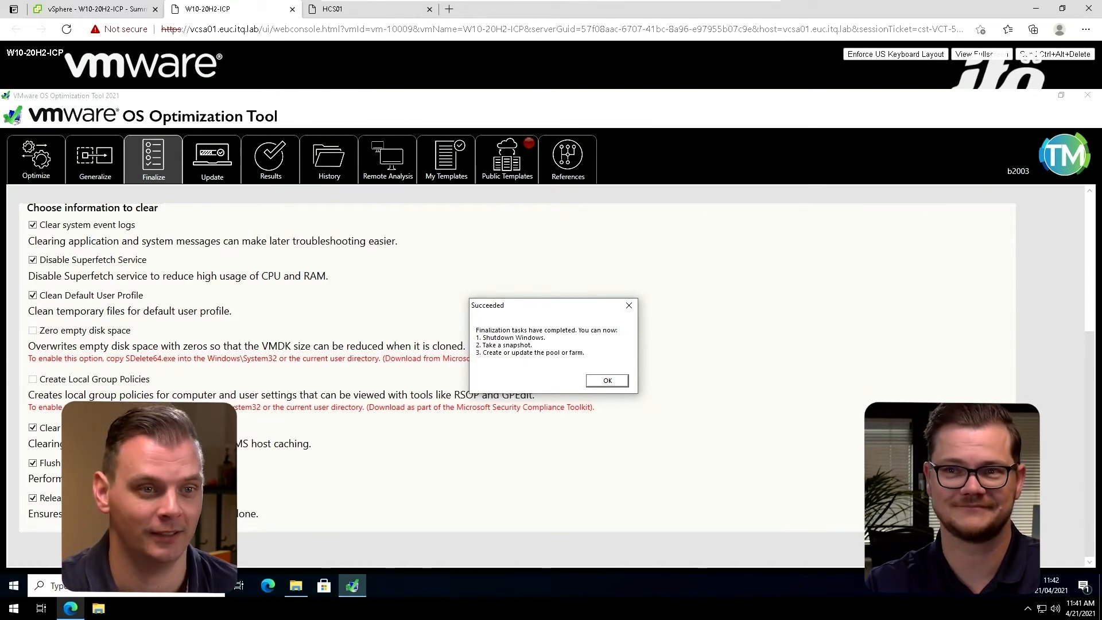
click(624, 384)
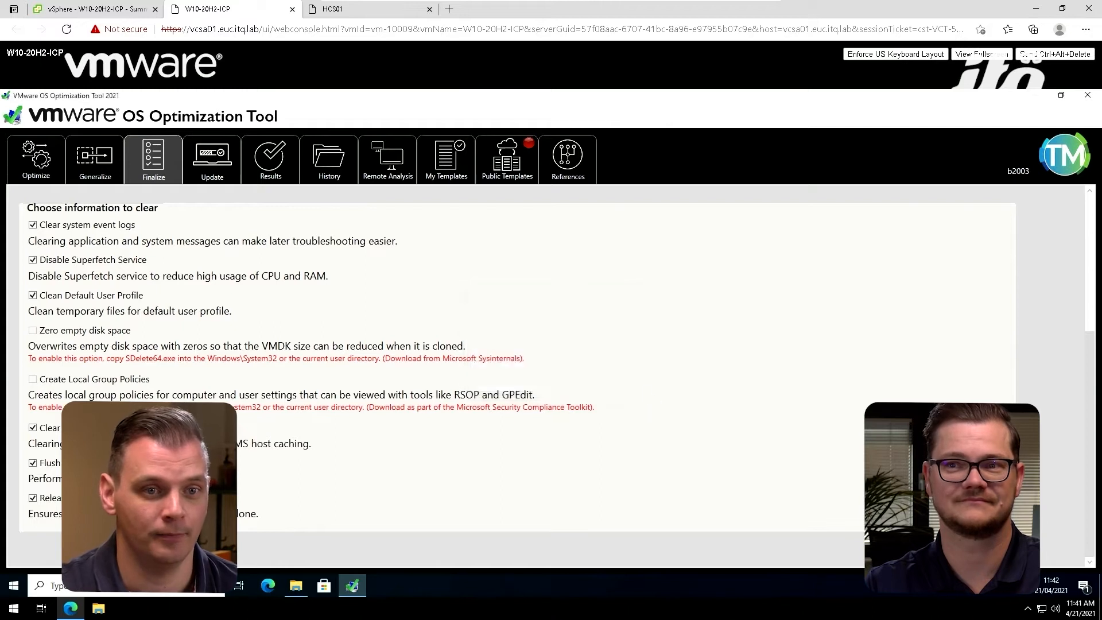
Step: Close the OS Optimization Tool and shut down Windows on the virtual machine
click(1088, 95)
click(865, 174)
right_click(23, 583)
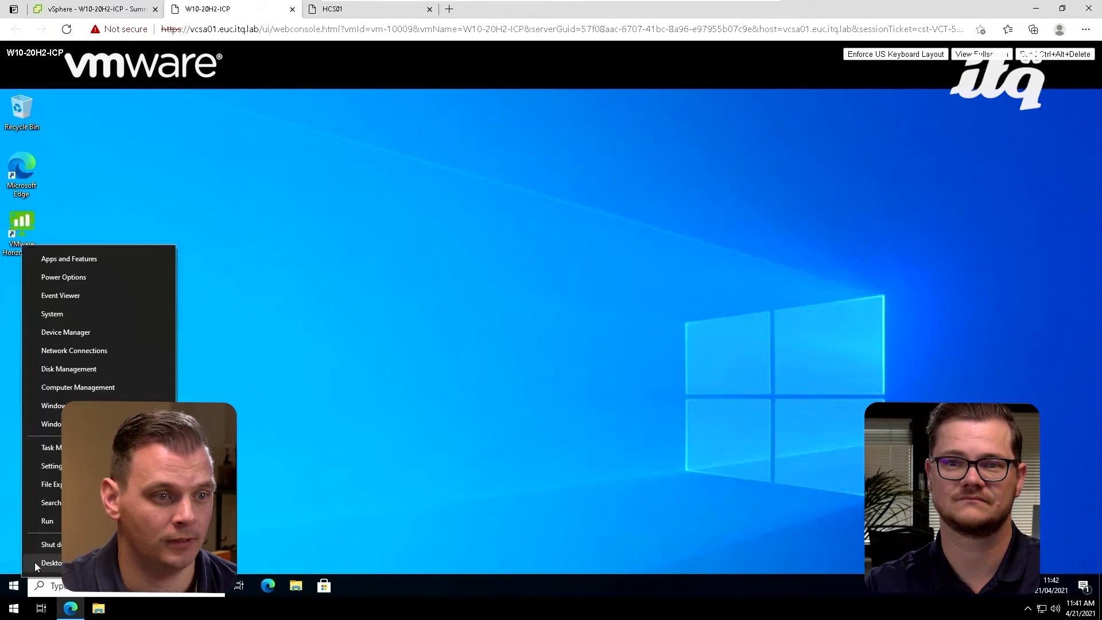
click(320, 419)
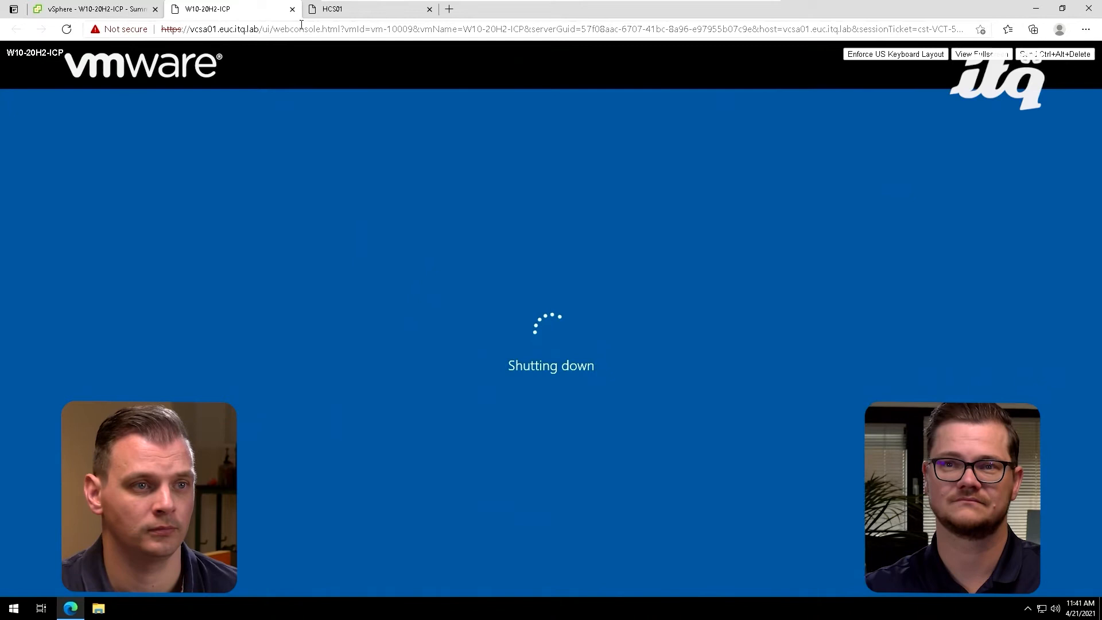
Step: In vSphere, take a snapshot of the W10-20H2-ICP virtual machine named "Instant Clone Image"
click(117, 11)
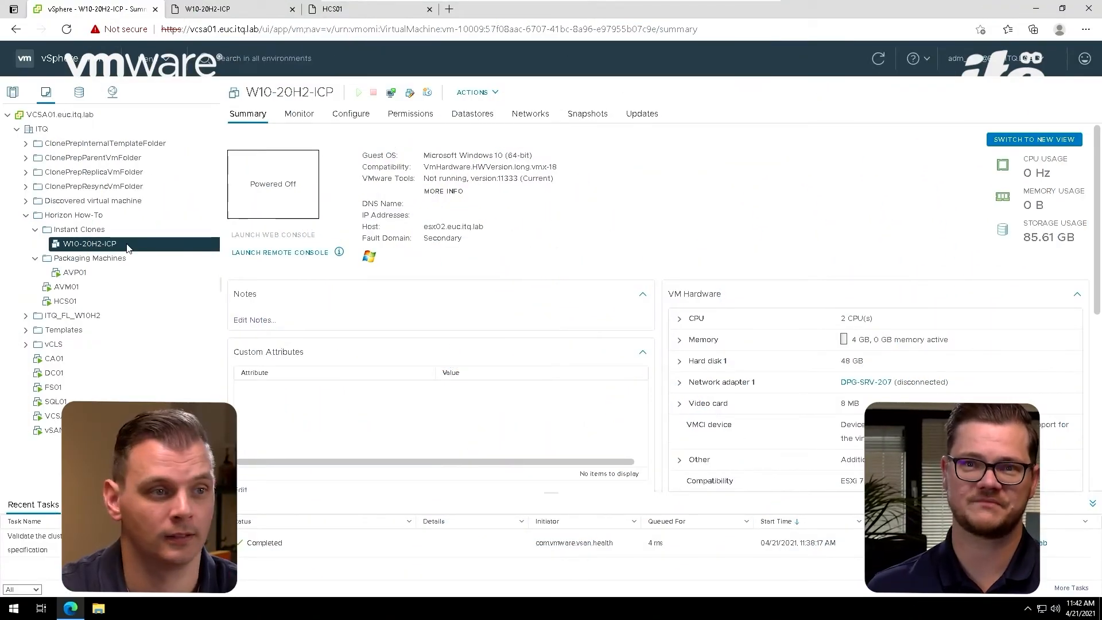
right_click(128, 247)
mouse_move(179, 224)
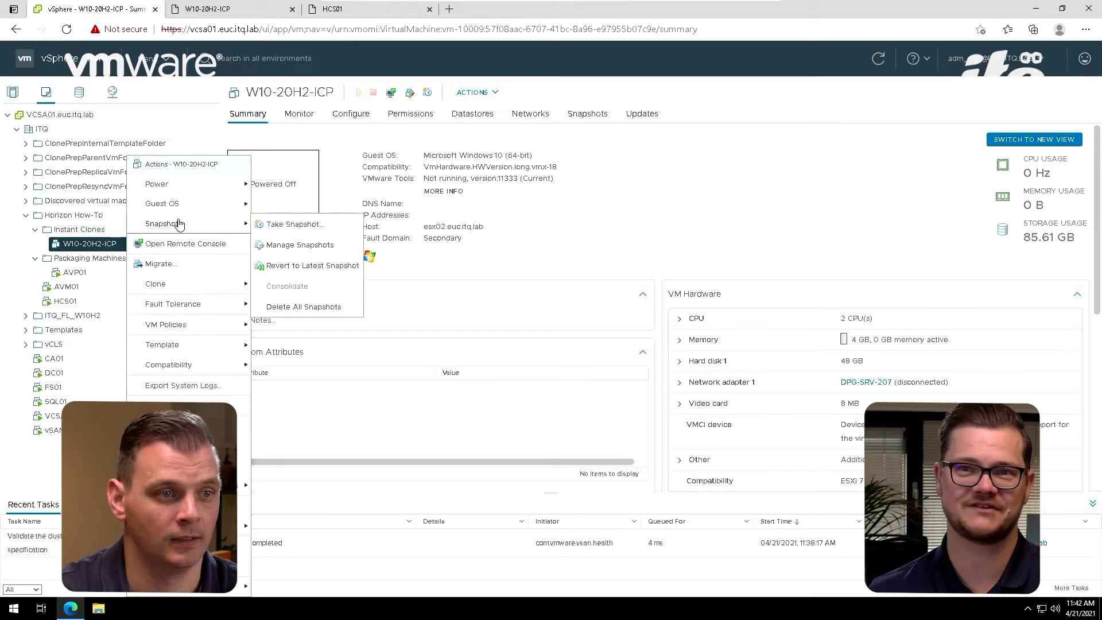
click(294, 224)
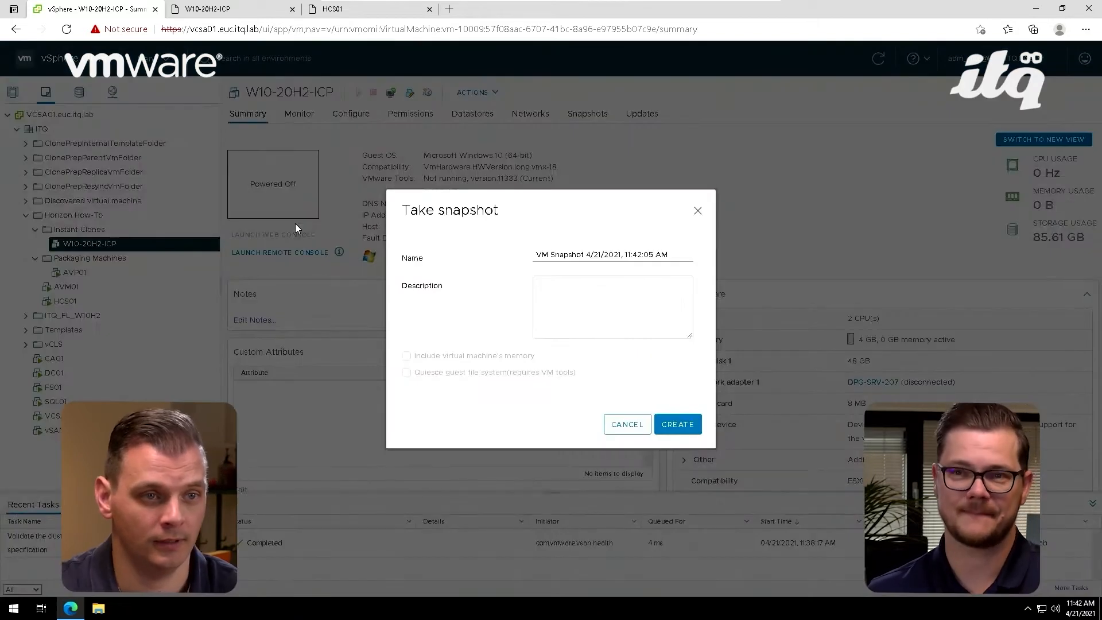
drag(681, 255, 525, 256)
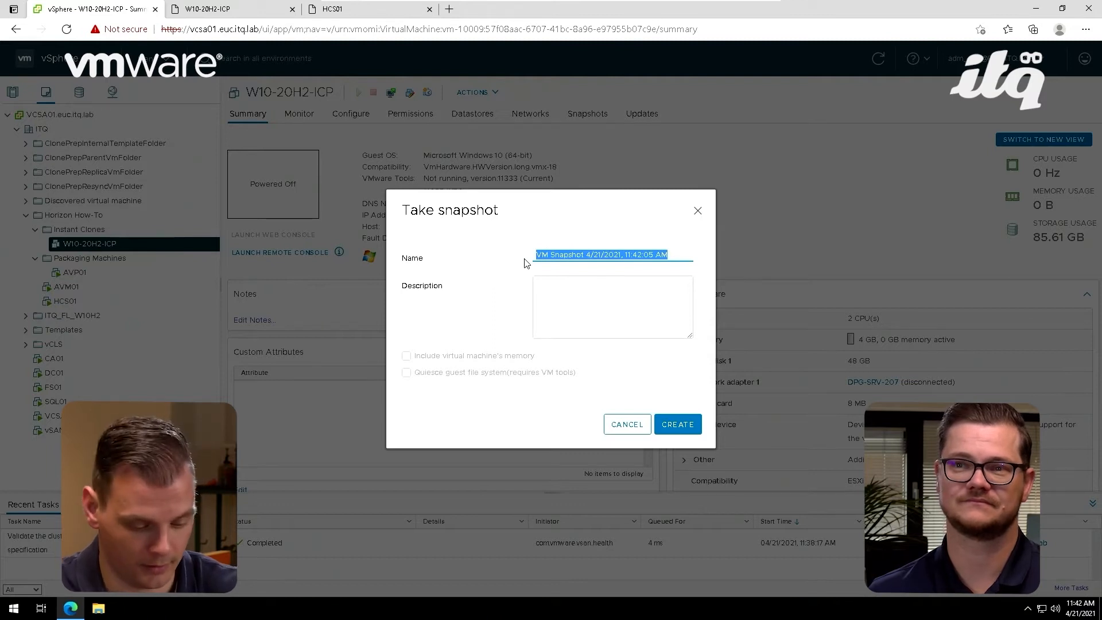
text(I)
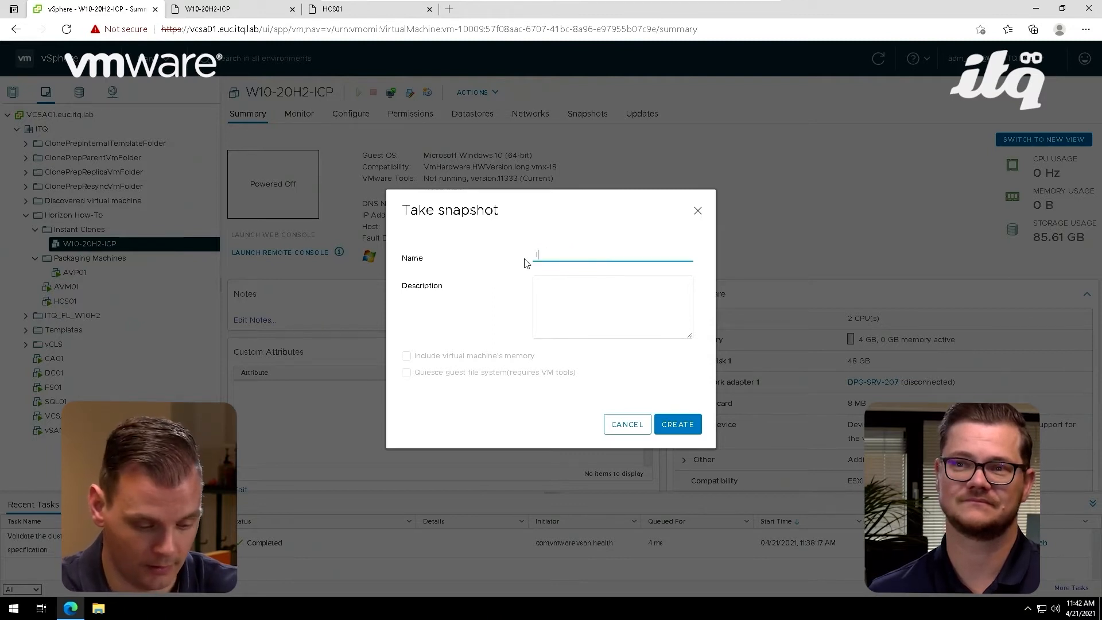
text(nstant )
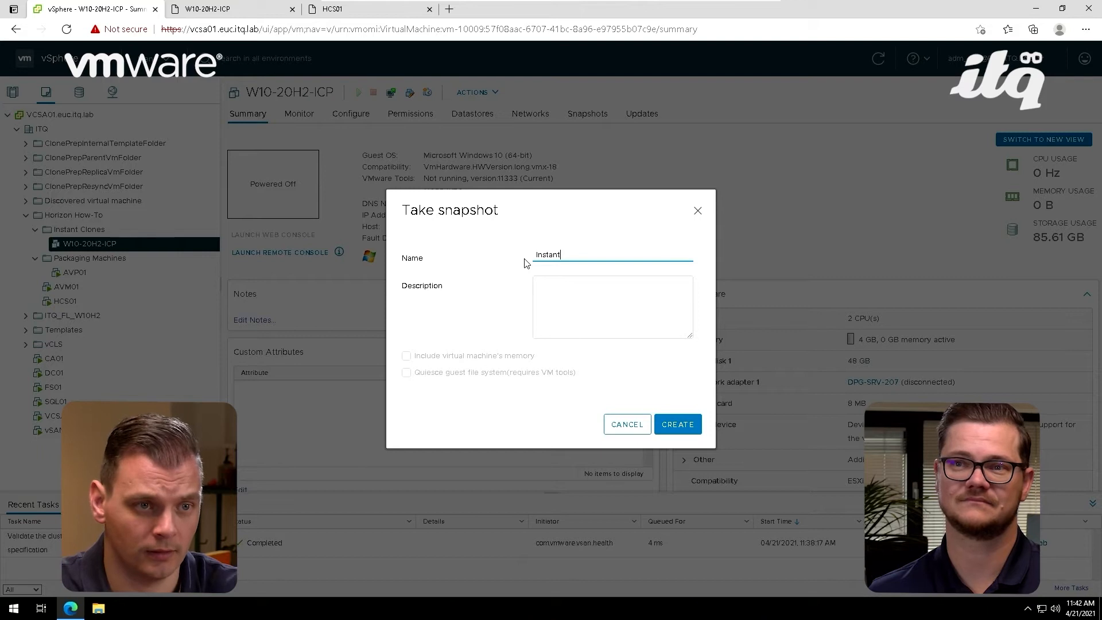
text(Clone)
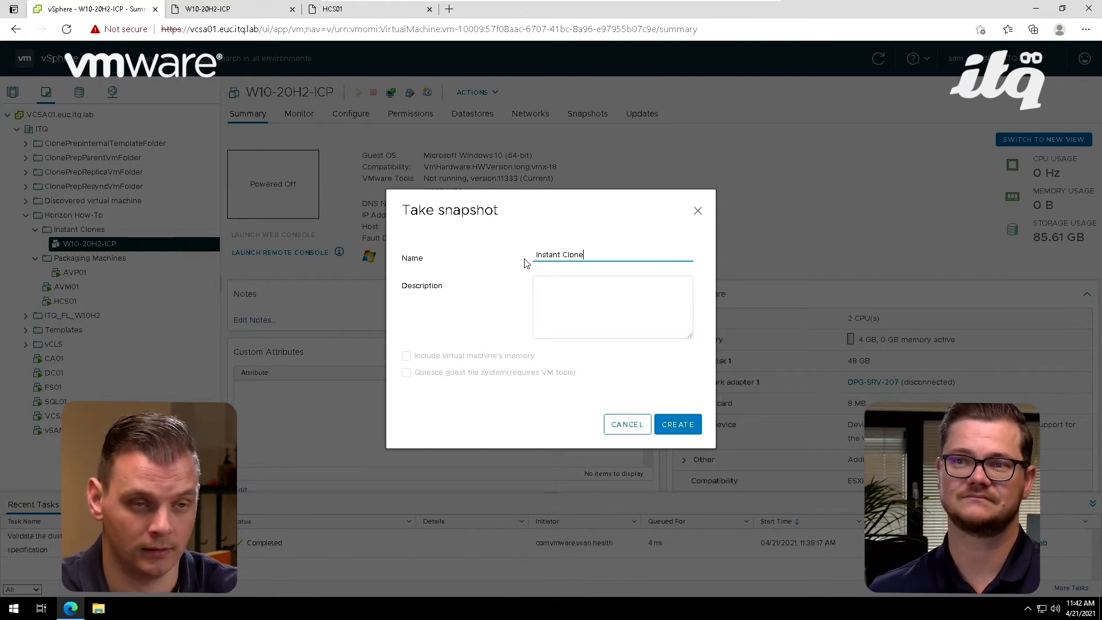
text( Image)
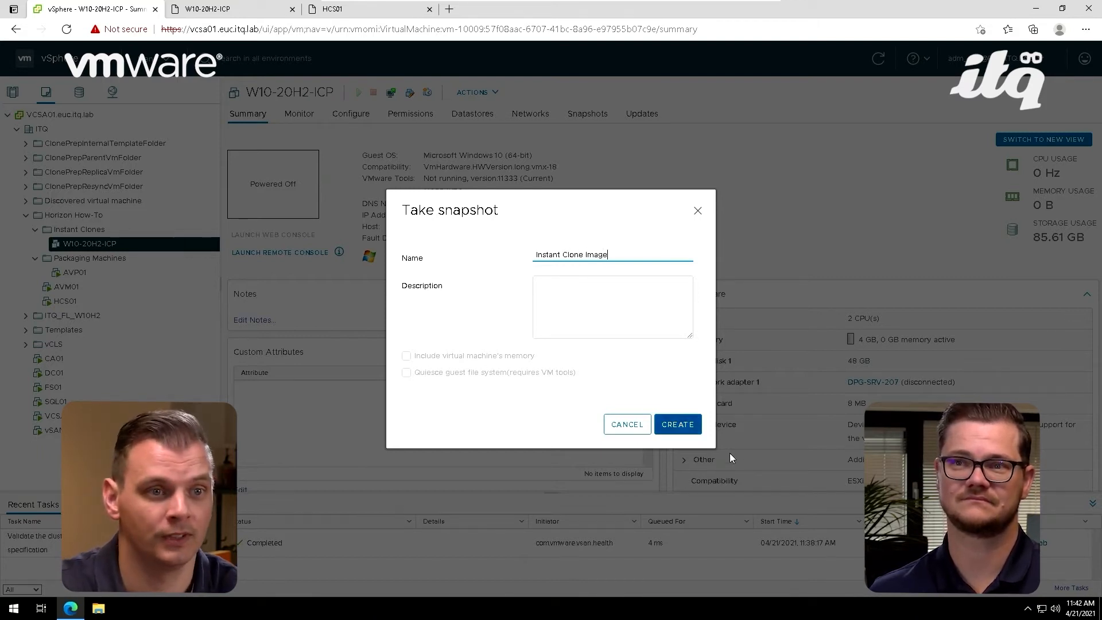
click(678, 425)
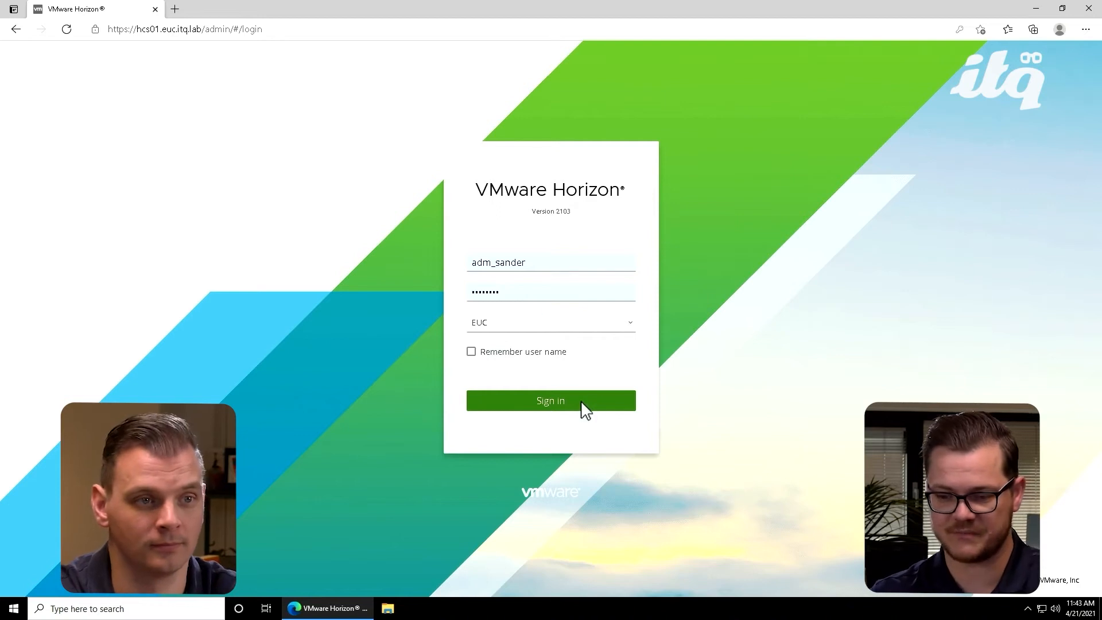
Step: Sign in to the VMware Horizon console with the prefilled credentials and start adding a new desktop pool
click(583, 409)
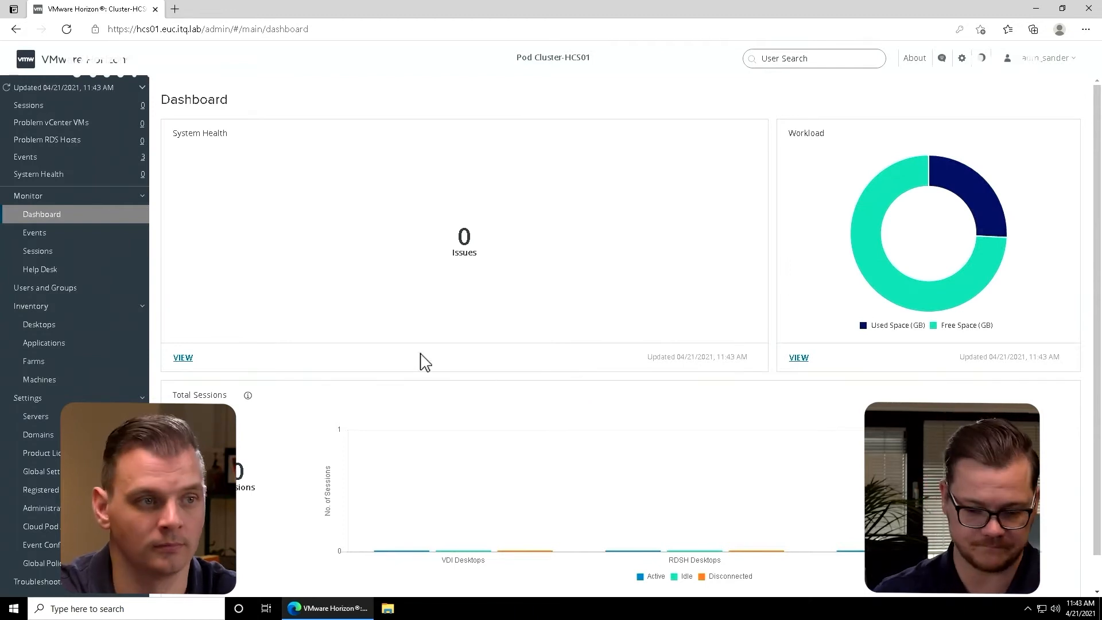
click(95, 326)
click(191, 133)
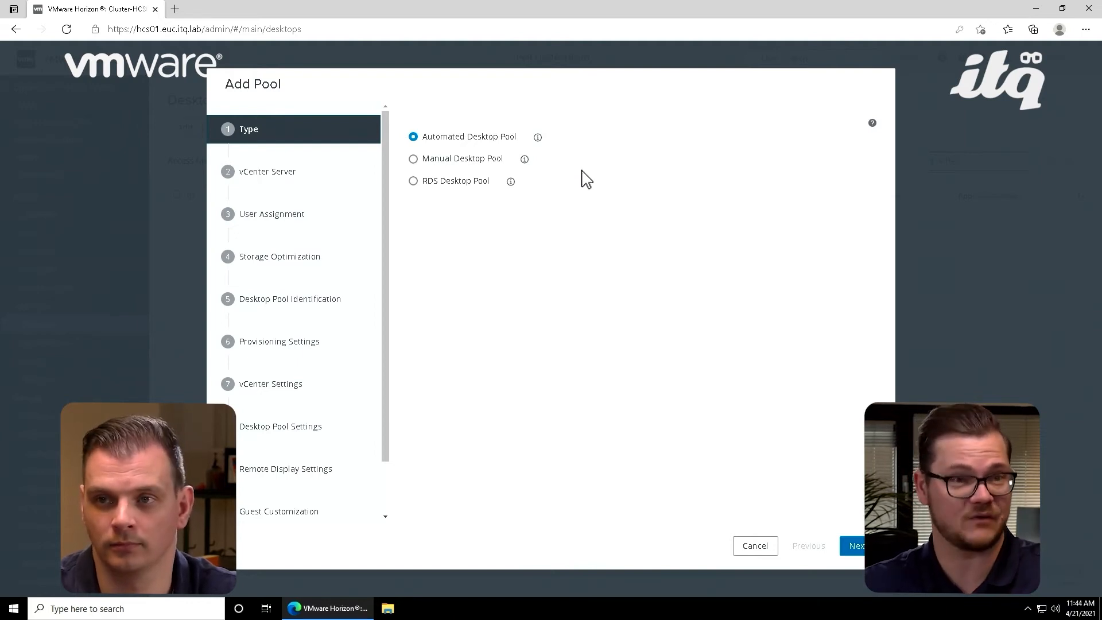
Step: Configure an automated instant-clone pool on VCSA01.euc.itq.lab with floating user assignment and VMware Virtual SAN storage
click(855, 548)
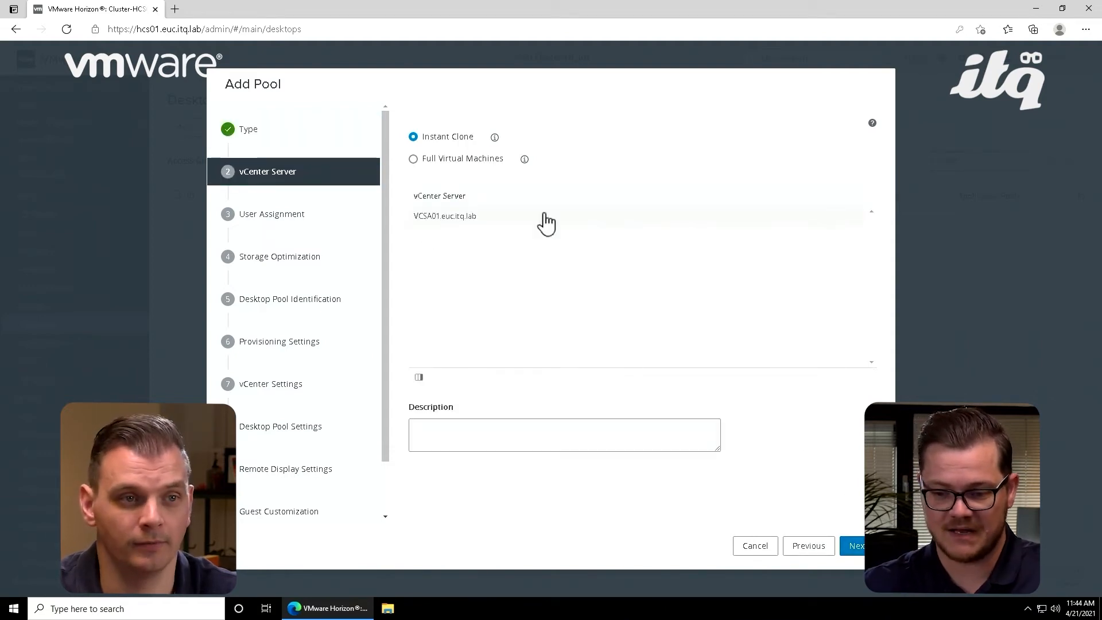
click(858, 547)
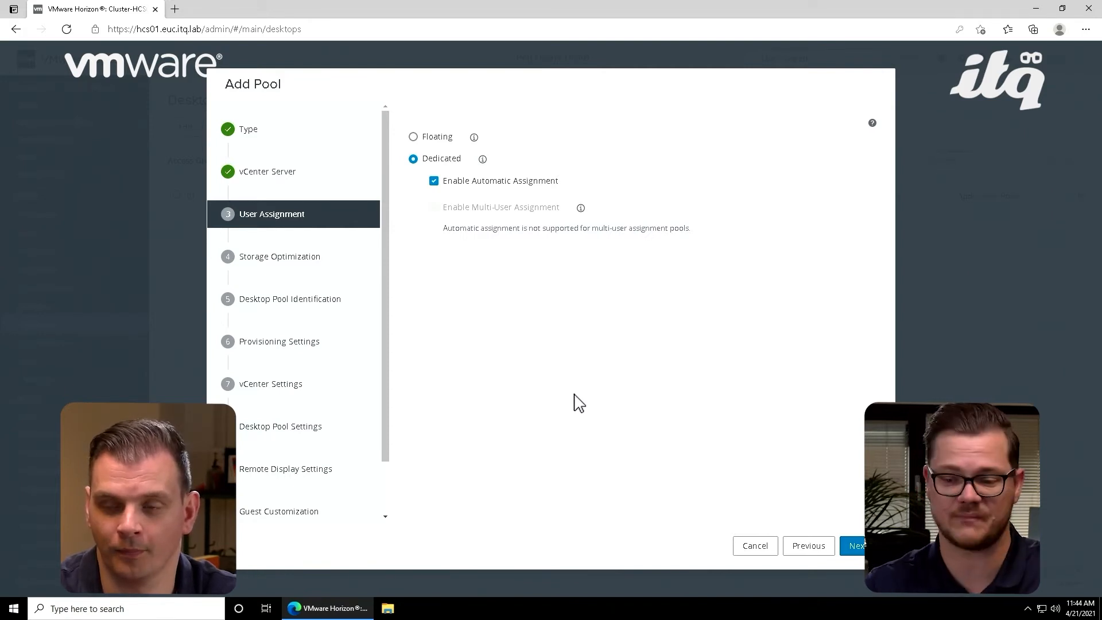
click(425, 136)
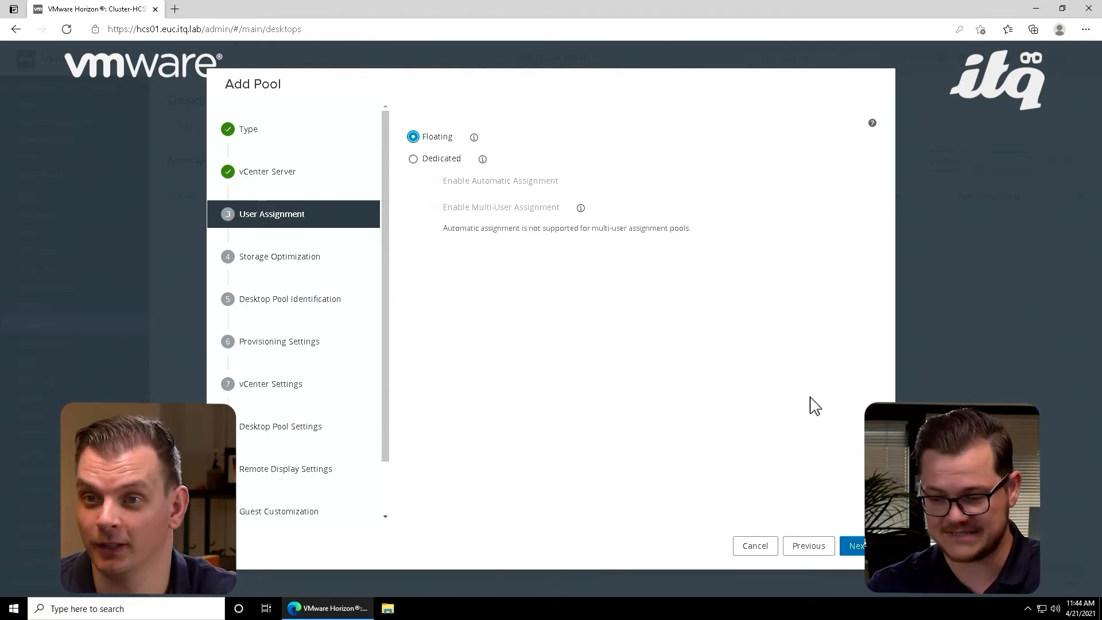
click(853, 545)
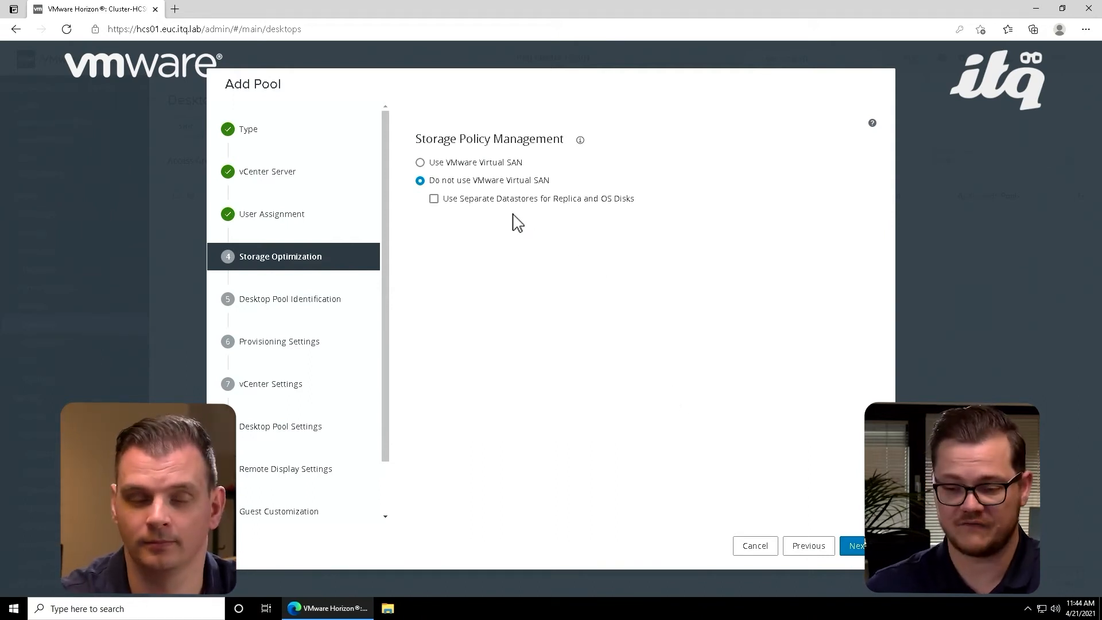
click(481, 166)
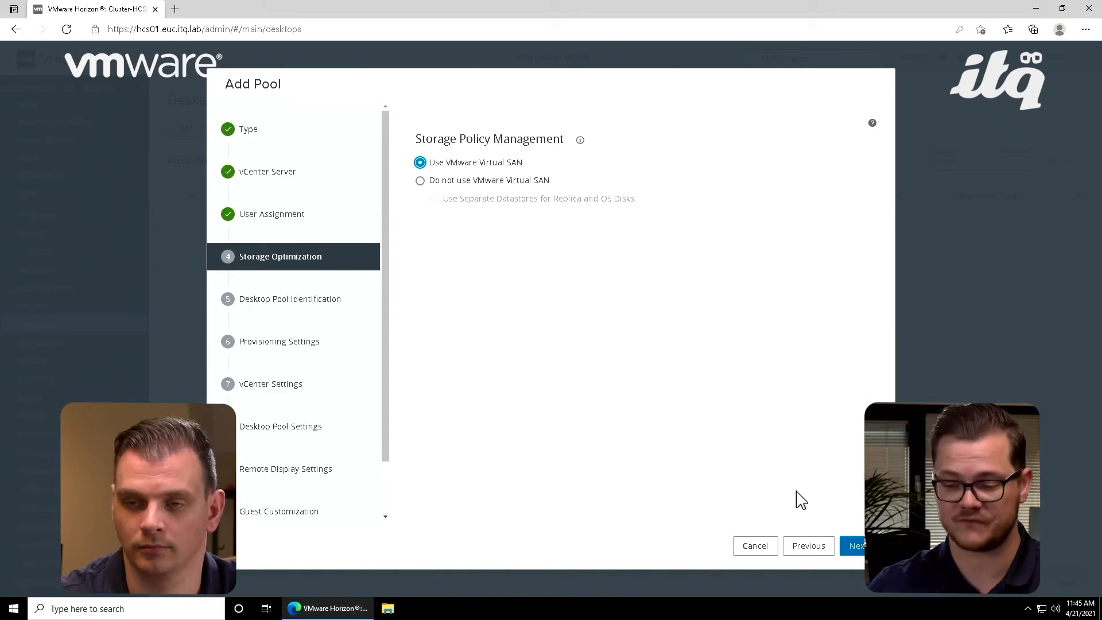
click(854, 543)
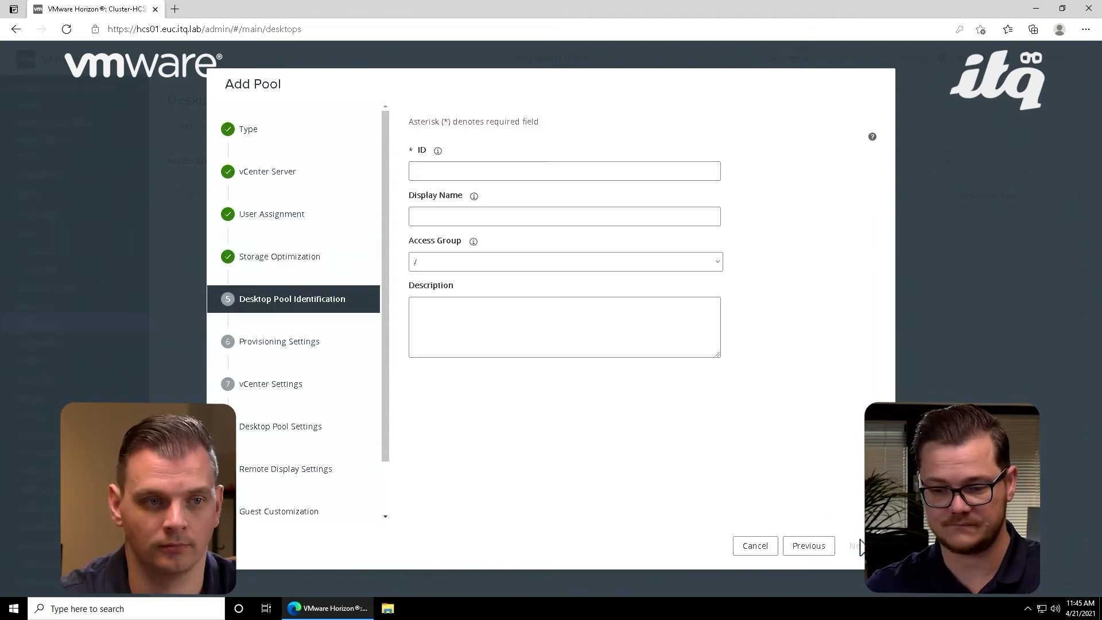
Step: Set the desktop pool's ID to W10-20H2-PRD
click(522, 174)
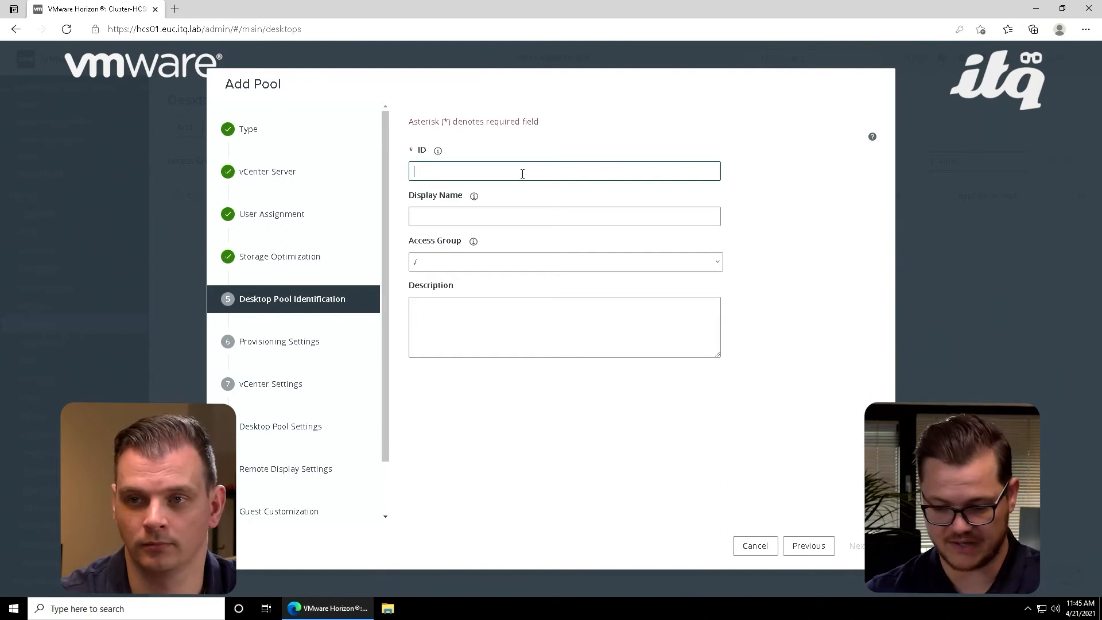
text(W10)
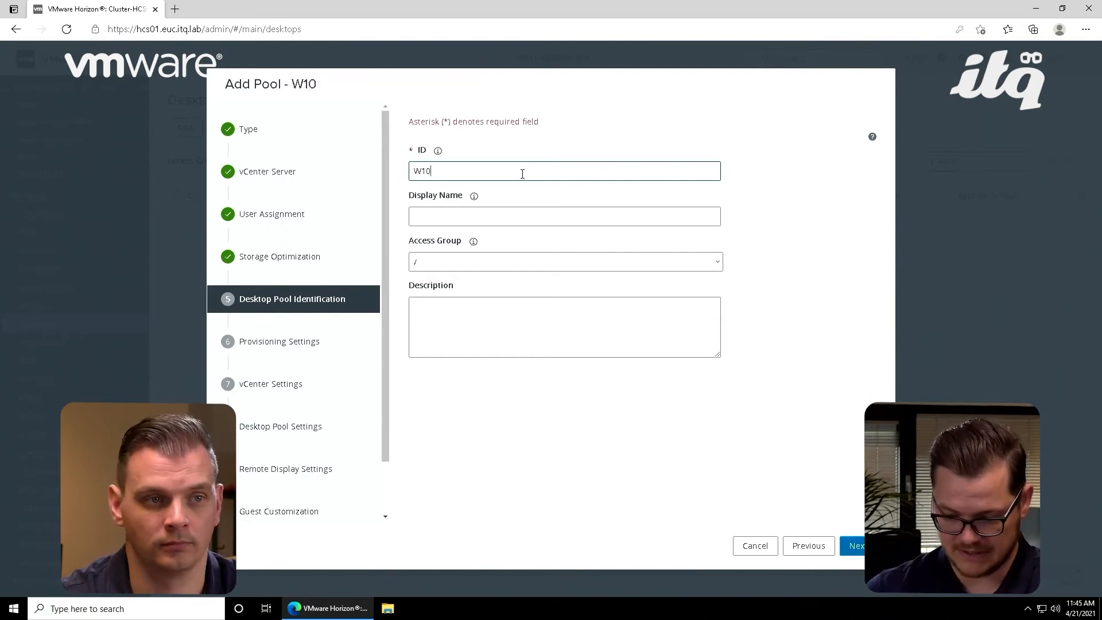
text(-2)
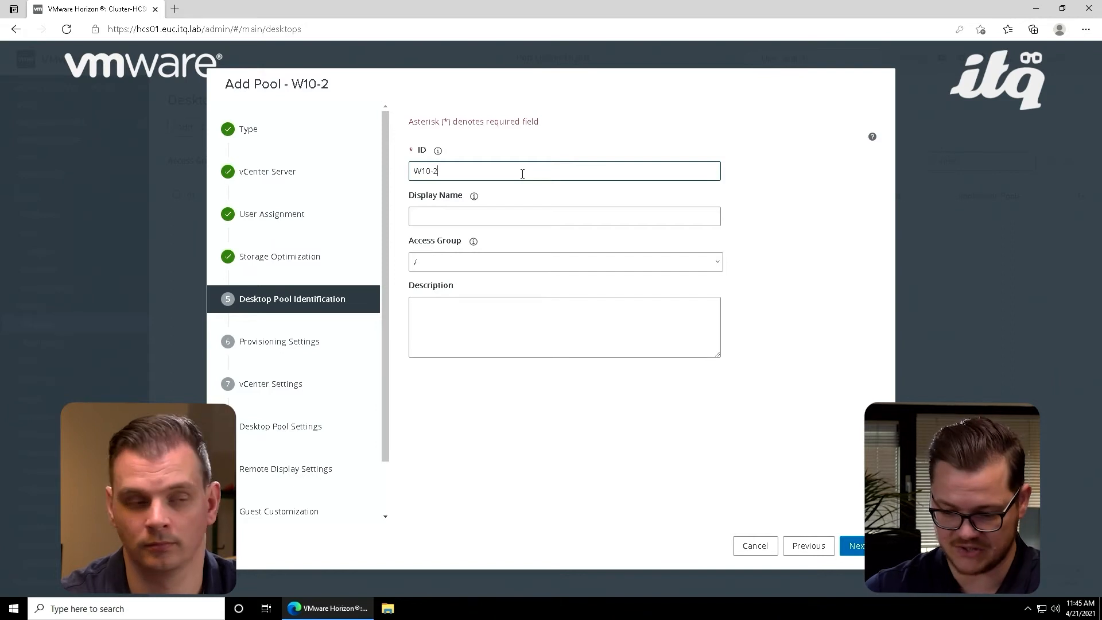
text(0H2)
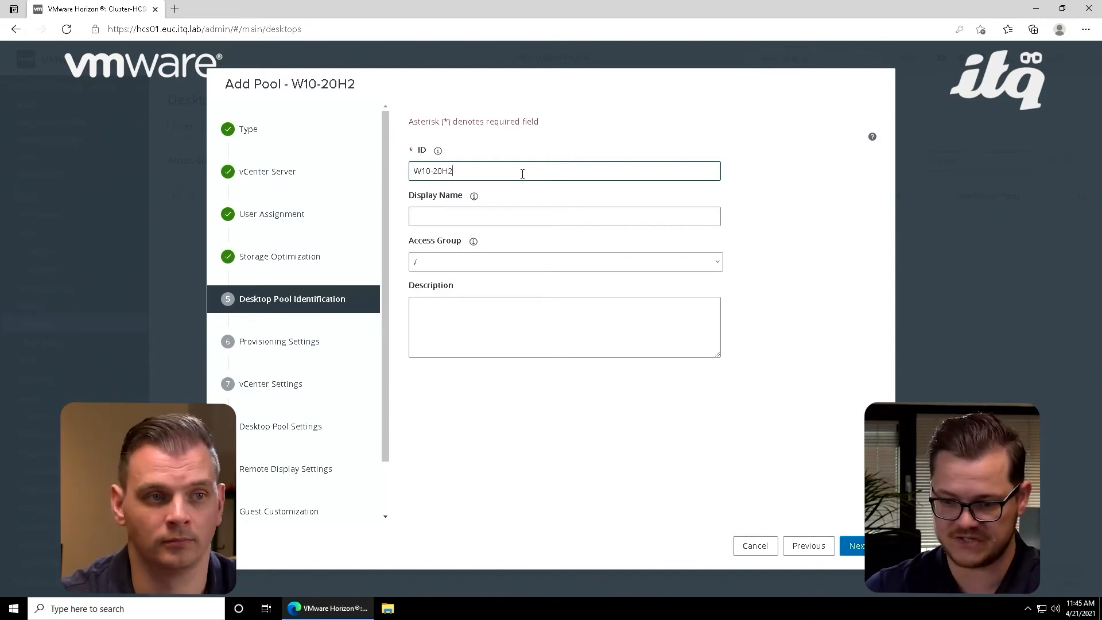
text(-)
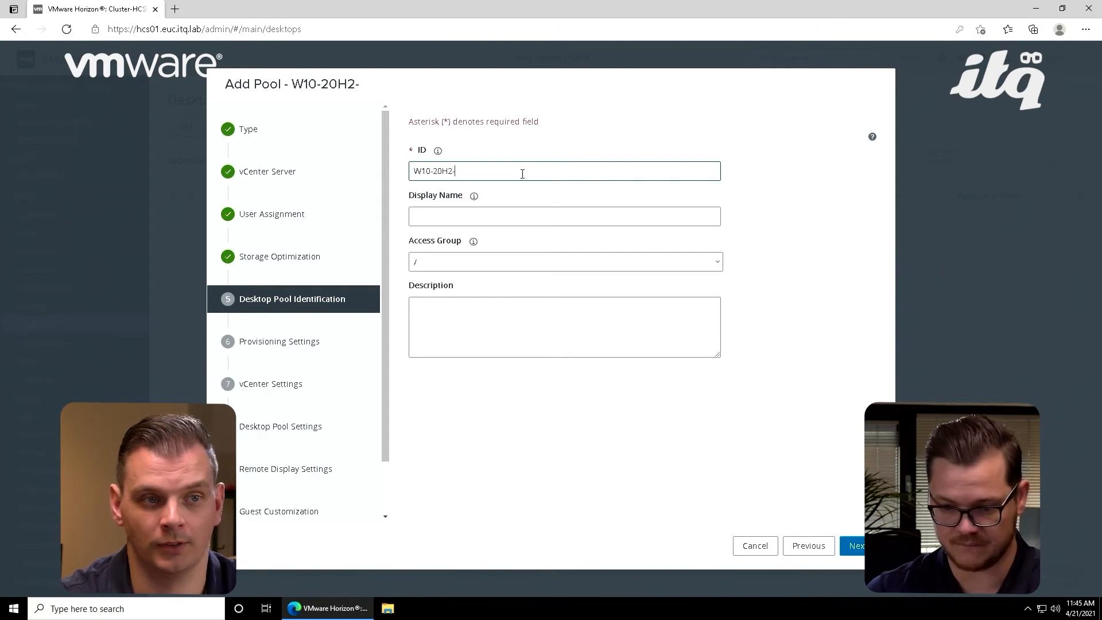
text(P)
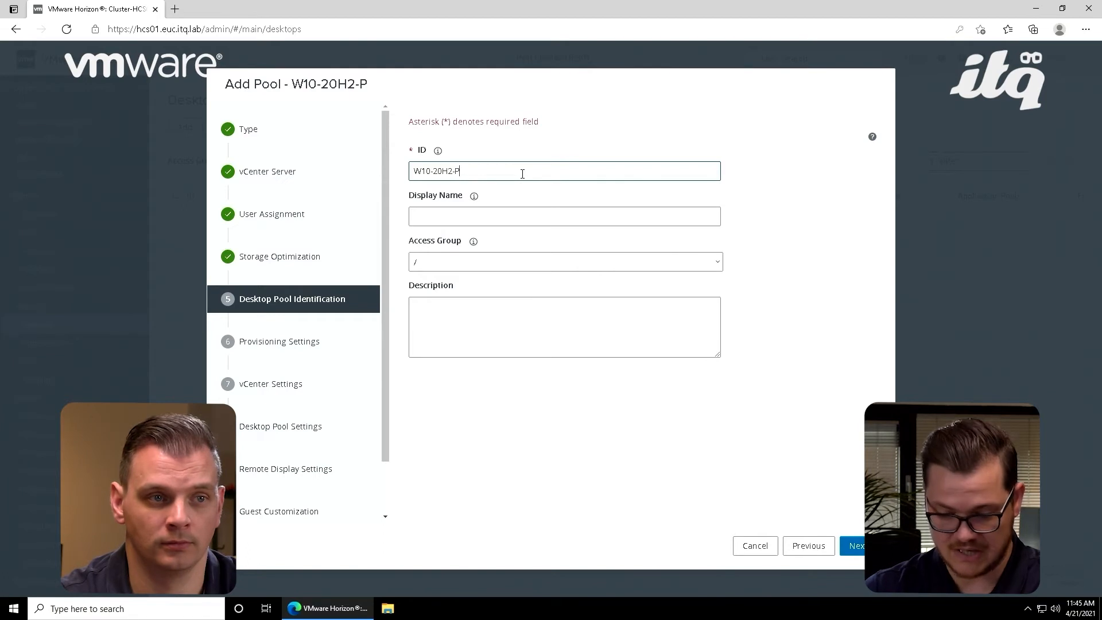
text(RD)
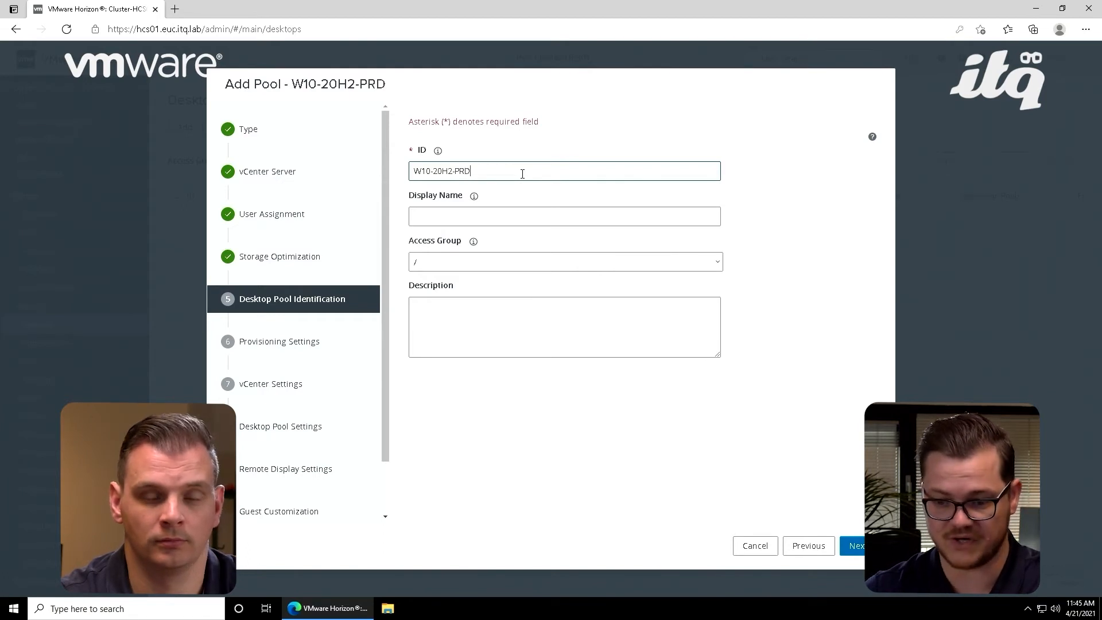
Step: Set the desktop pool's display name to "Windows 10 Production", keep the root access group, and continue to the provisioning settings
click(504, 213)
text(Window)
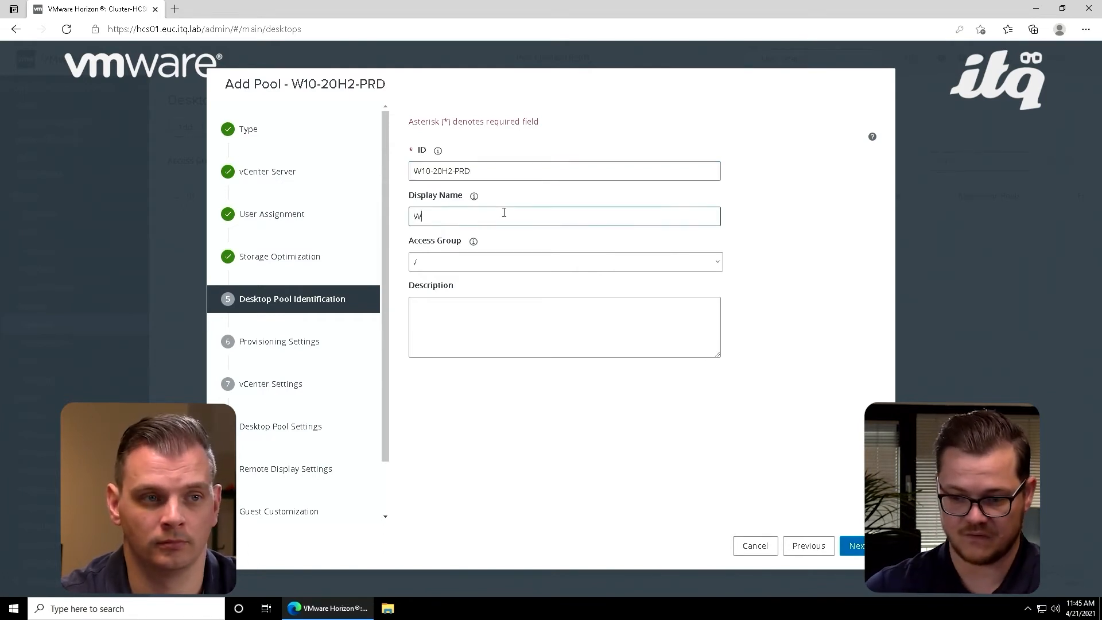
text(10)
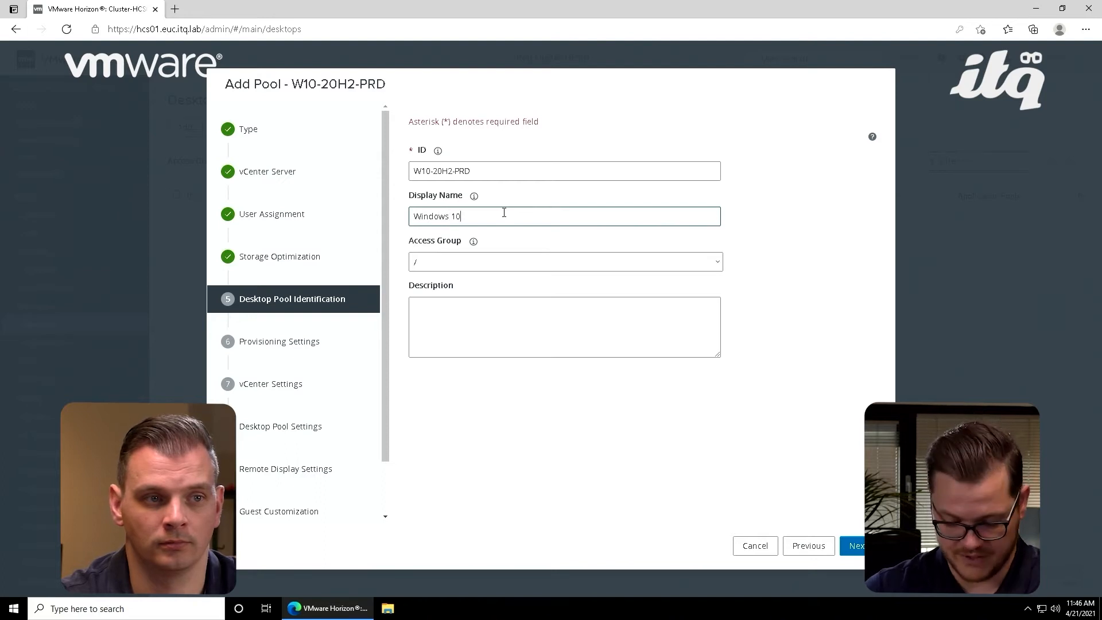
text( Product)
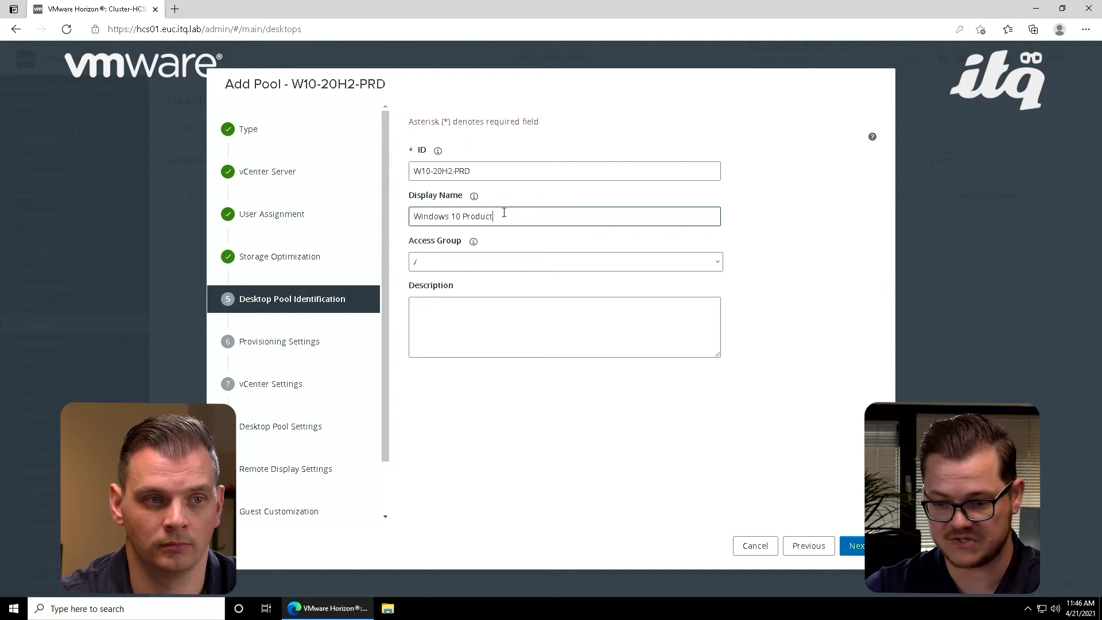
text(i)
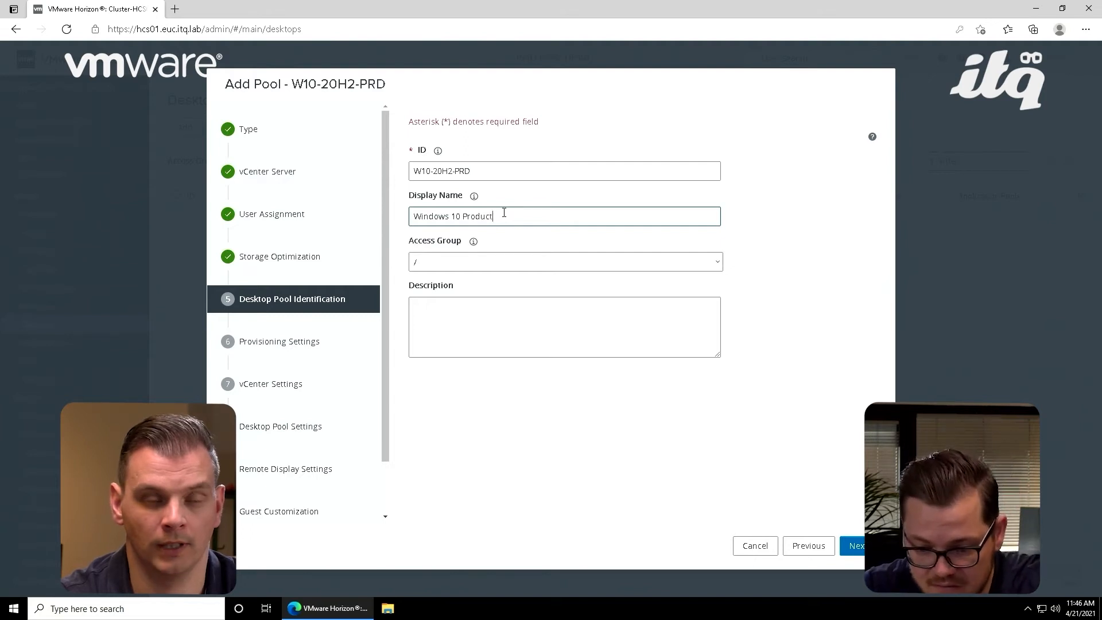
text(on)
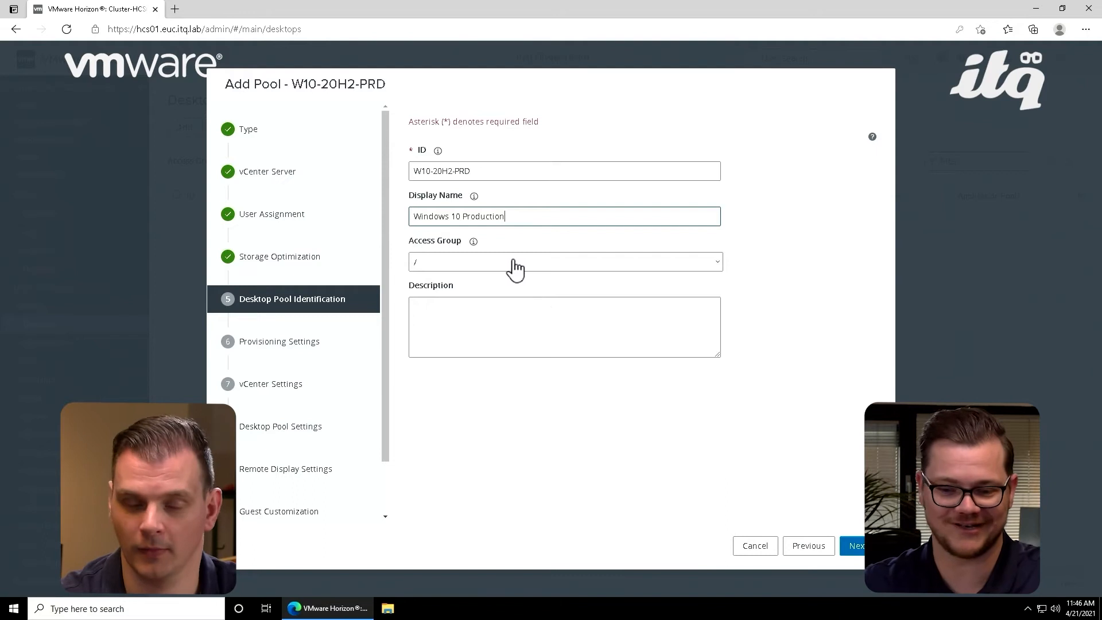
click(477, 250)
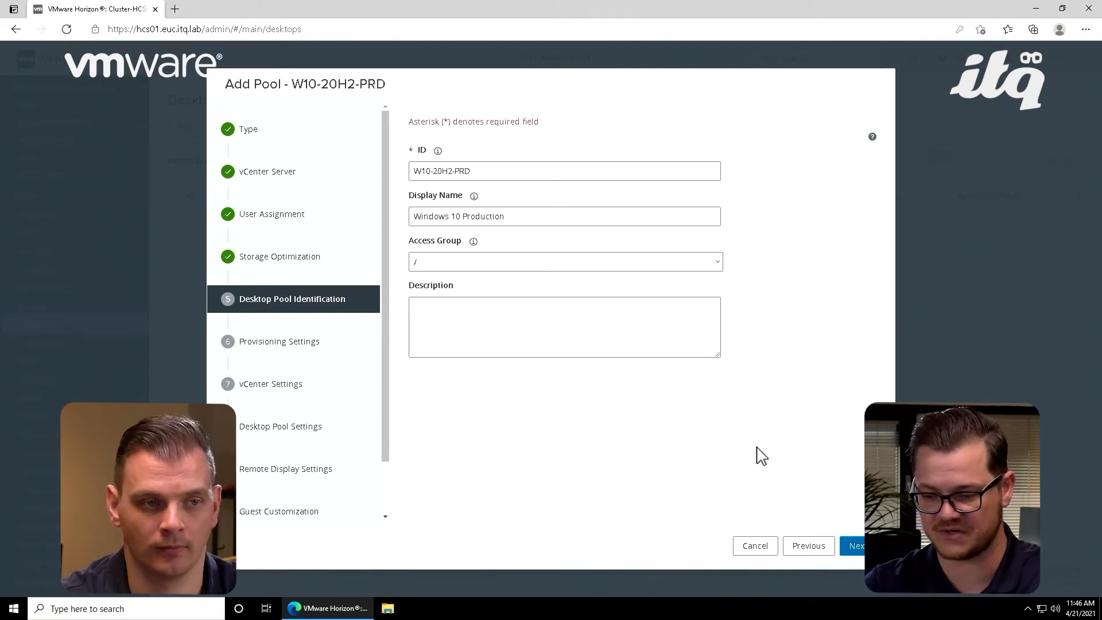
click(855, 546)
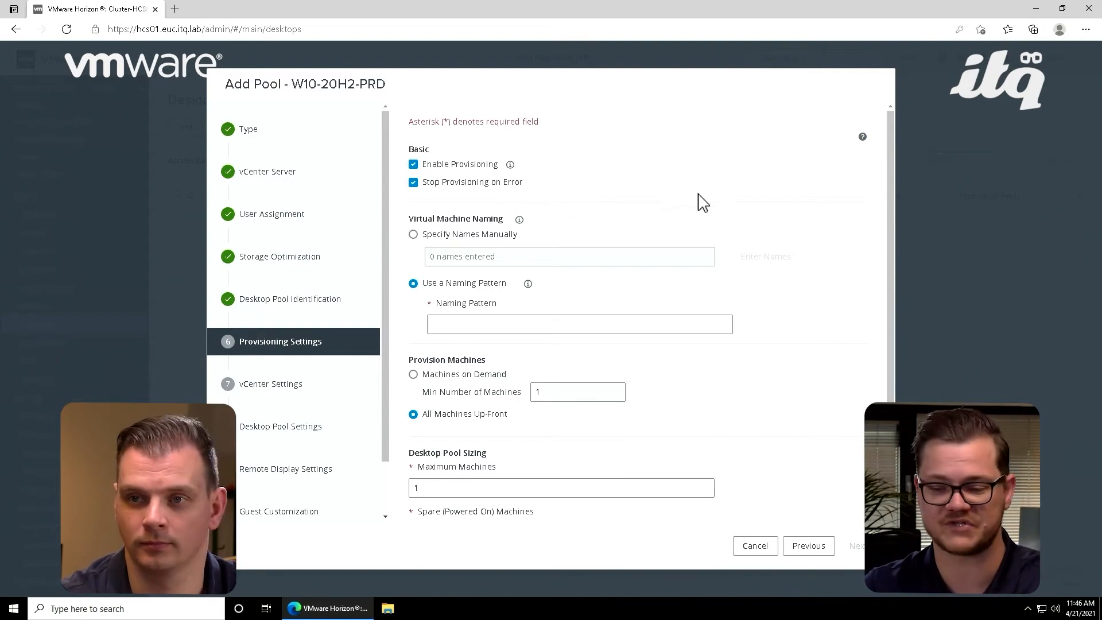
Step: Enter W10-20H2-PRD as the naming pattern for the pool's virtual machines
scroll(770, 241, down, 1)
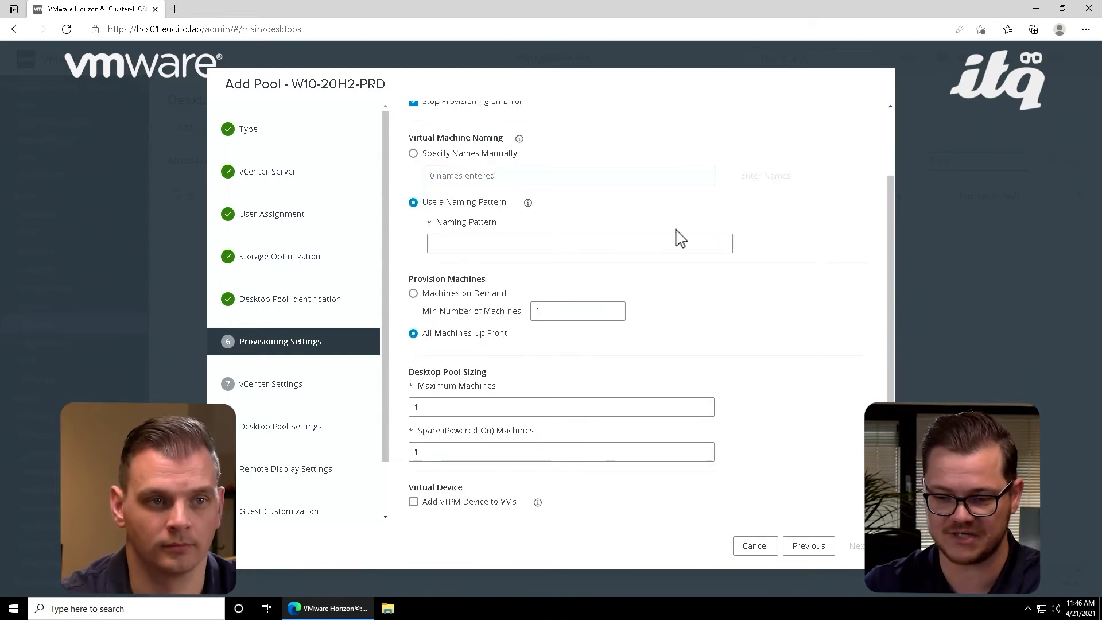
click(513, 247)
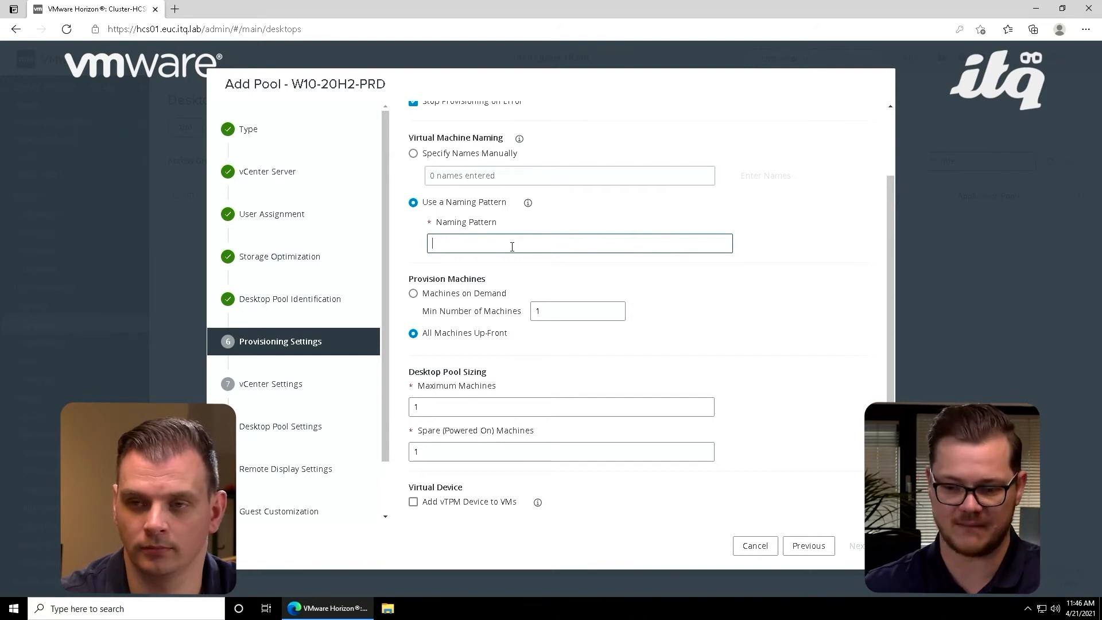
text(W10-)
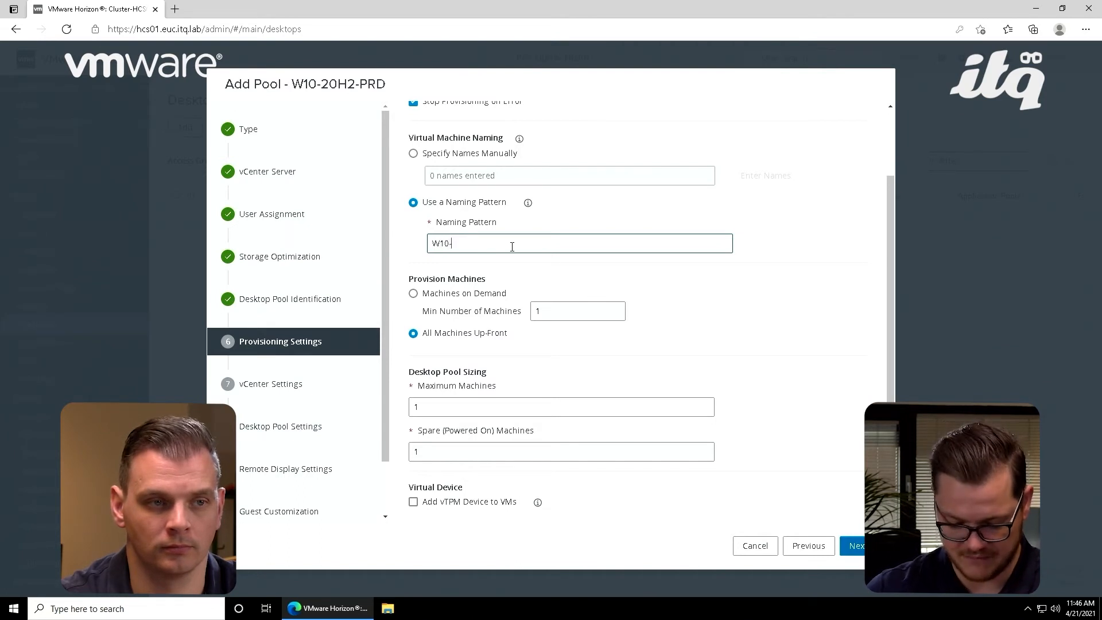
text(20)
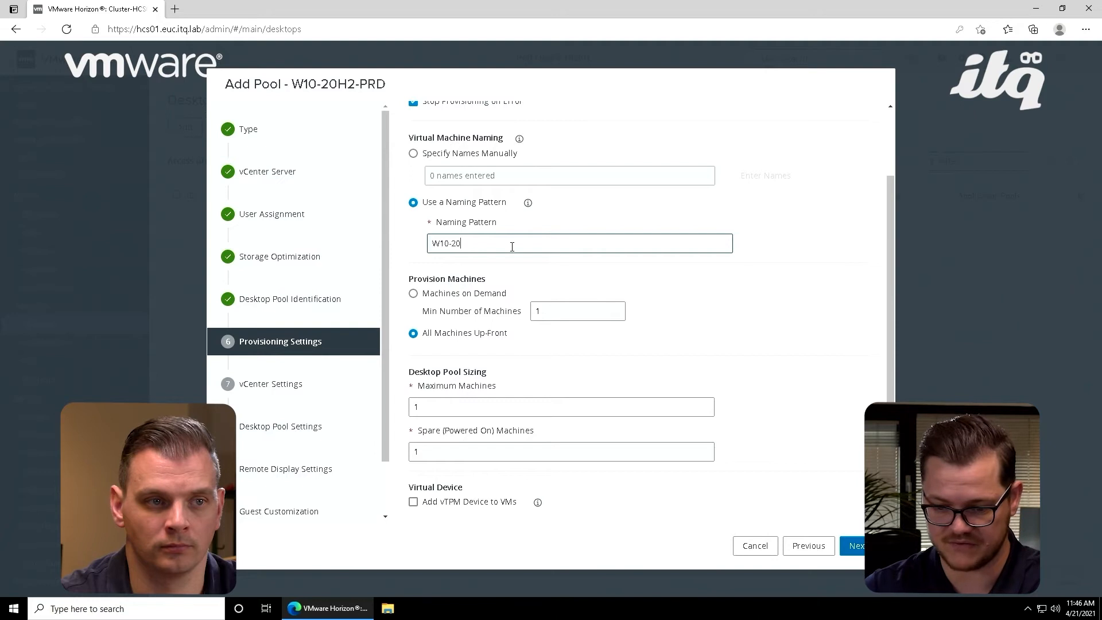
text(H2)
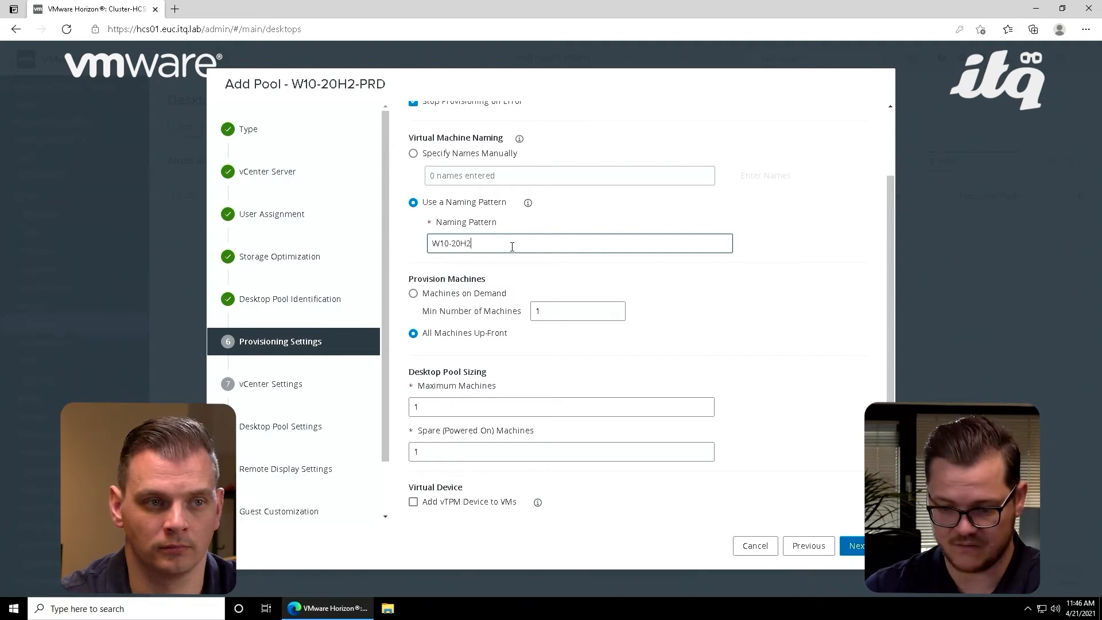
text(-PRD)
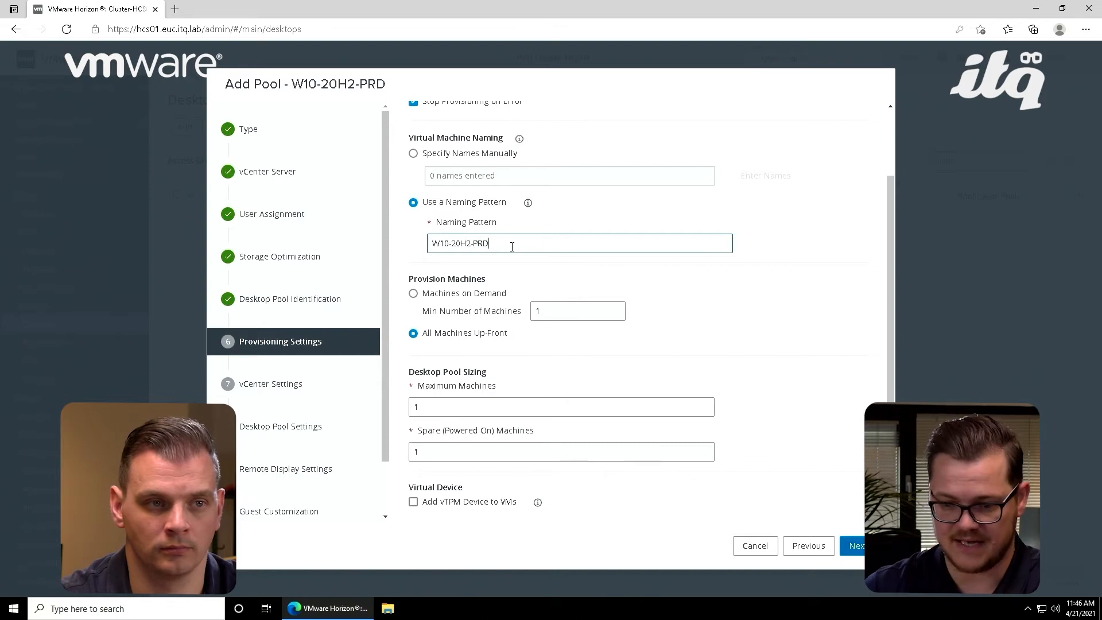
Step: Copy the fixed-length number syntax from the naming pattern help and append it to the pattern as {n:fixed=2}
scroll(546, 248, up, 3)
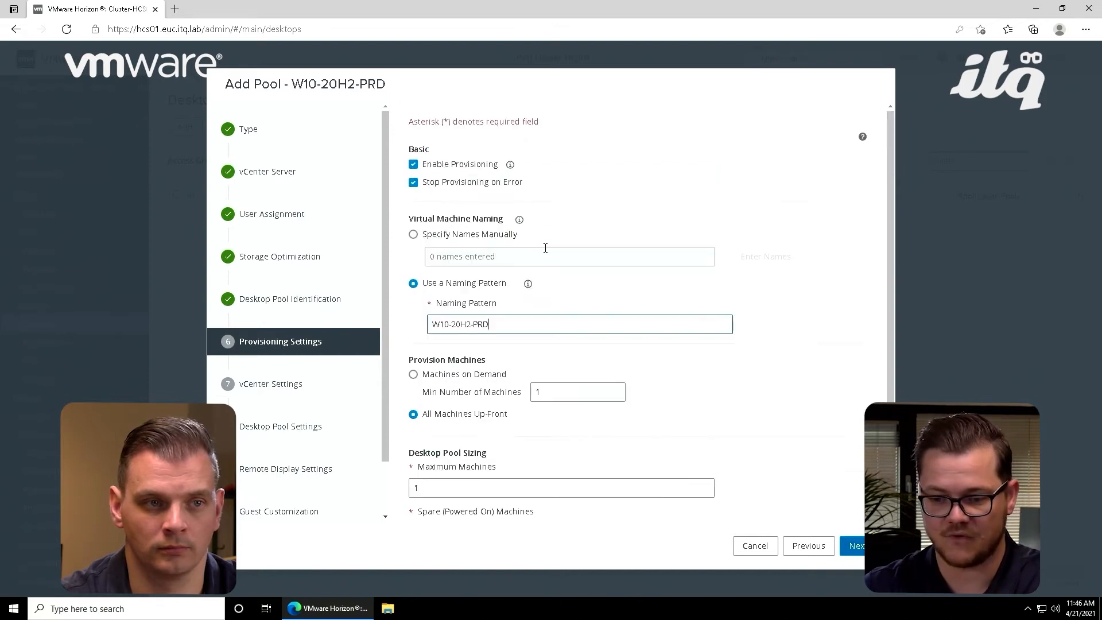
click(529, 287)
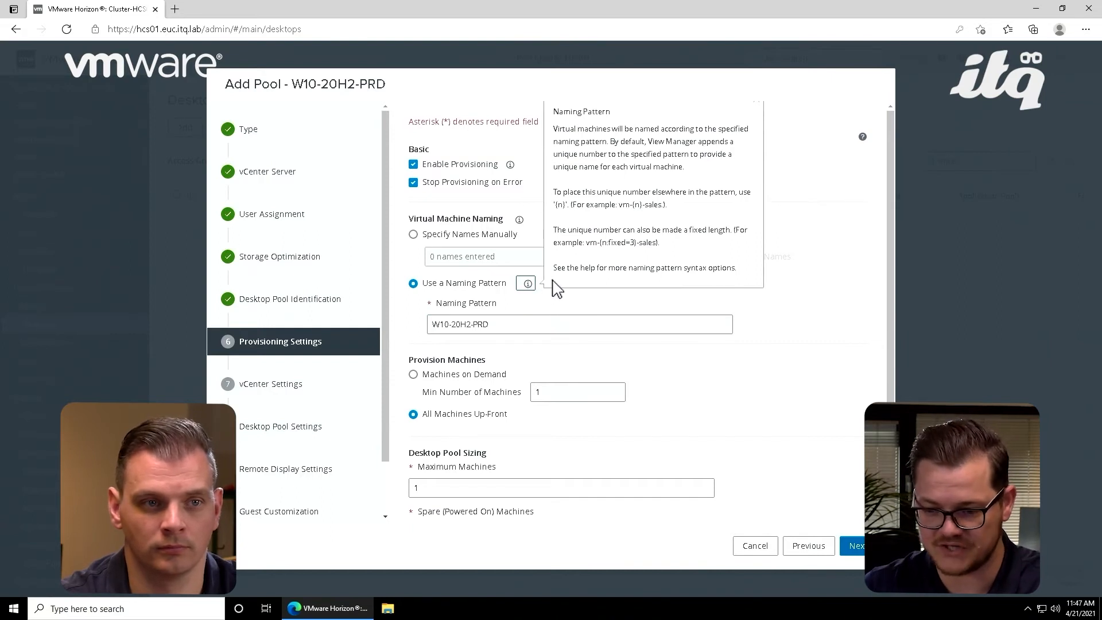
drag(599, 243, 638, 245)
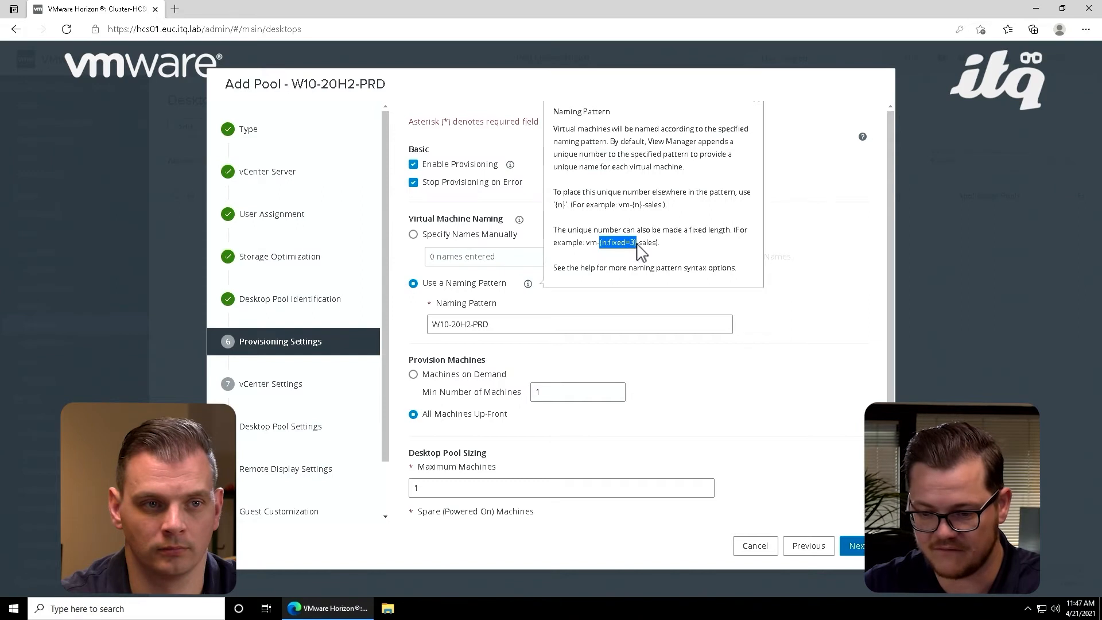
key(ctrl+c)
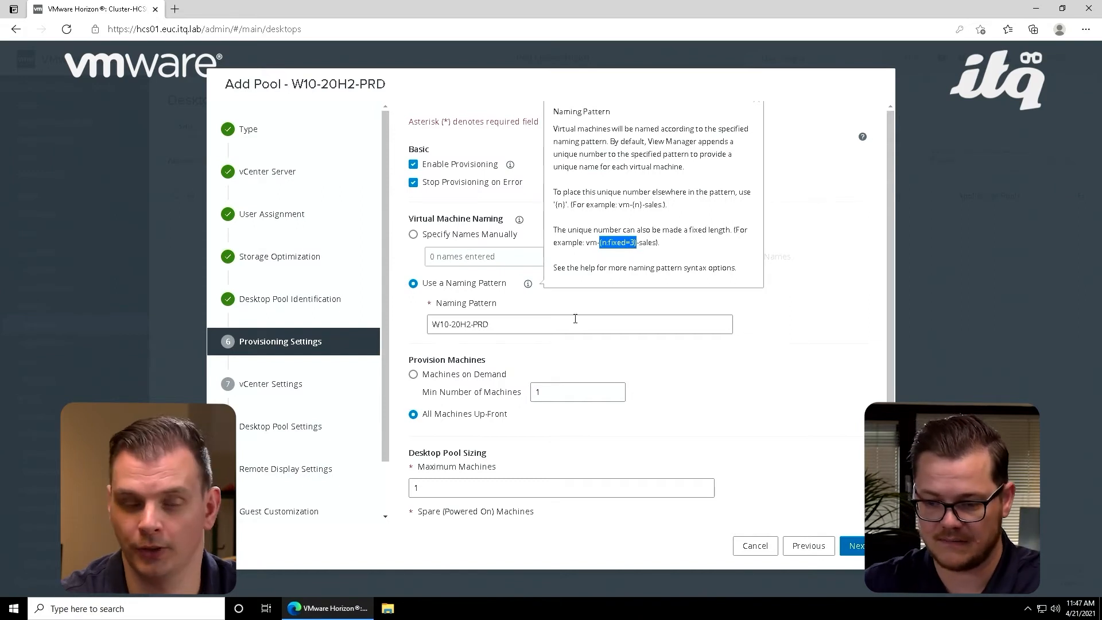
click(576, 319)
key(ctrl+v)
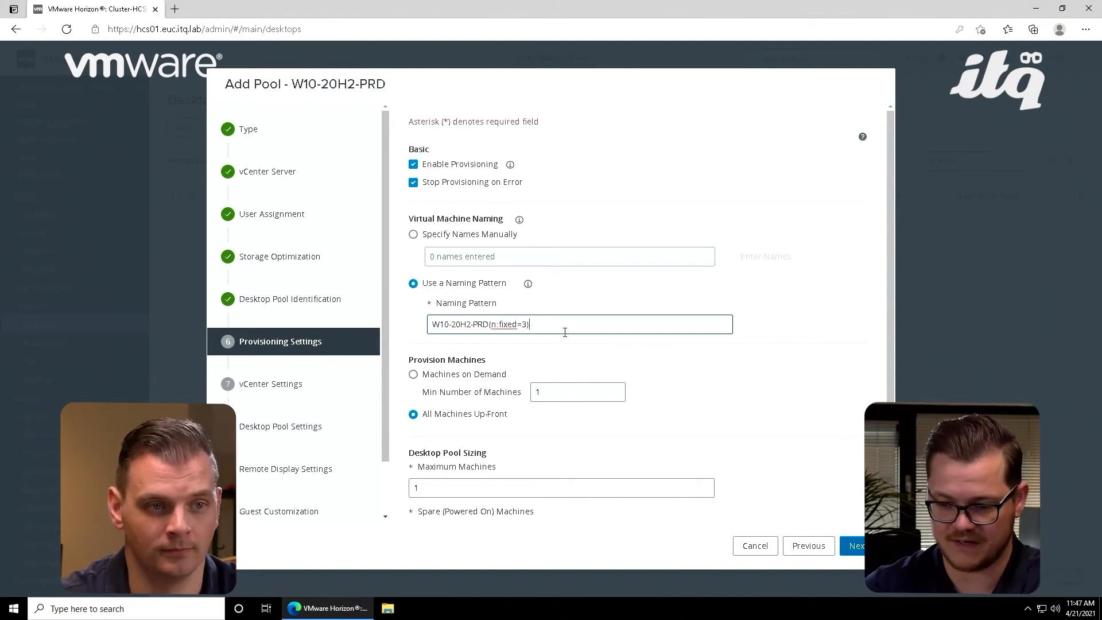
key(Left)
key(BackSpace)
text(2)
Step: Set the pool's maximum machines to 5 and continue to the vCenter settings
scroll(617, 362, down, 1)
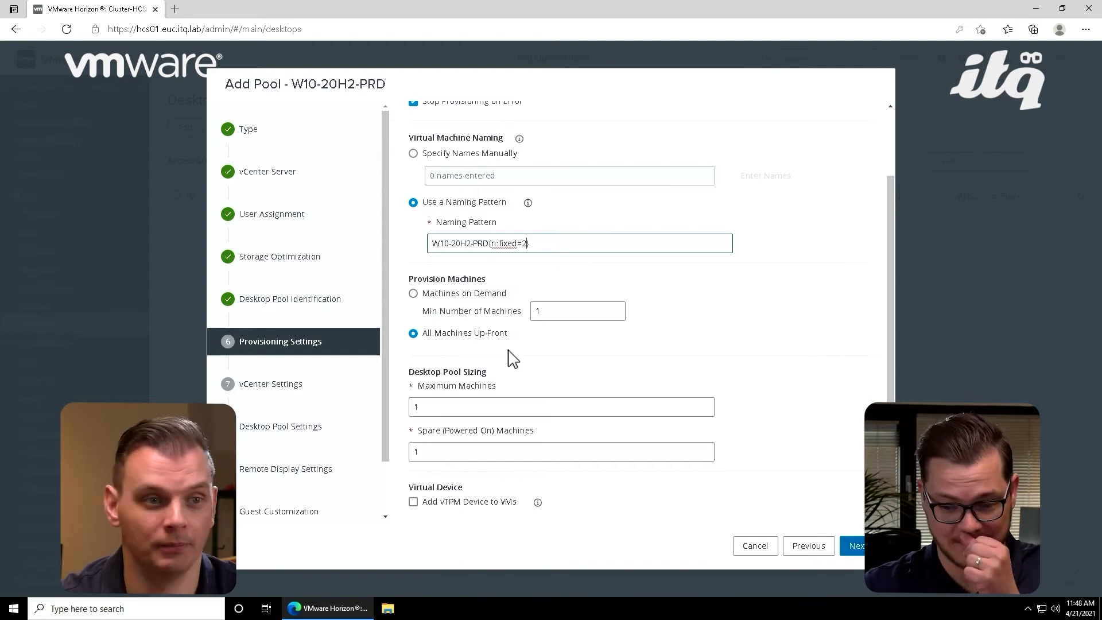
click(492, 407)
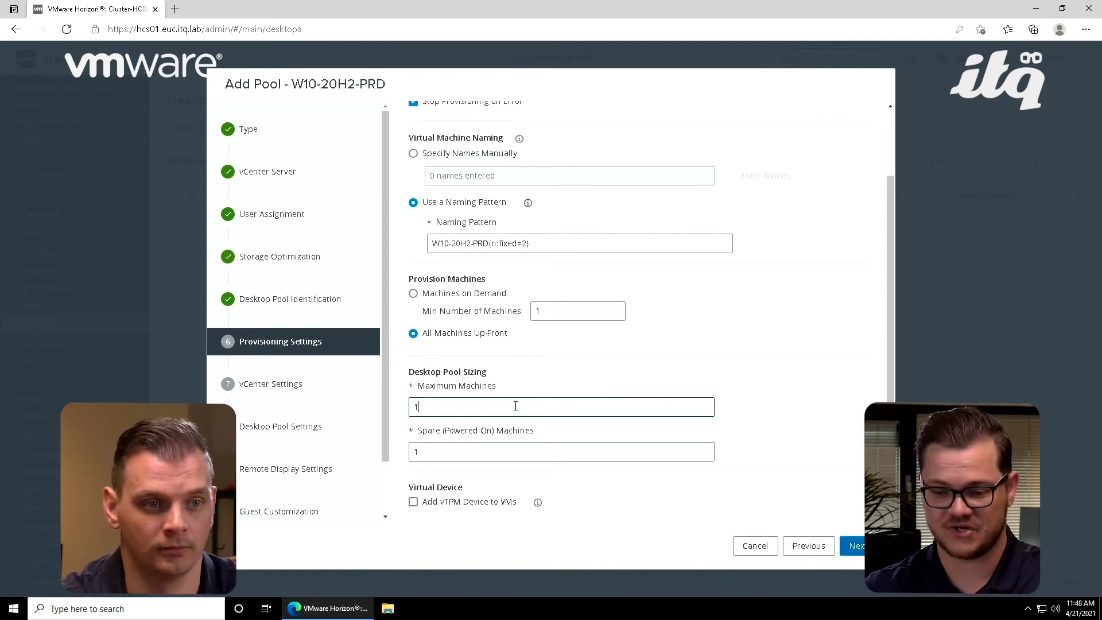
key(BackSpace)
text(5)
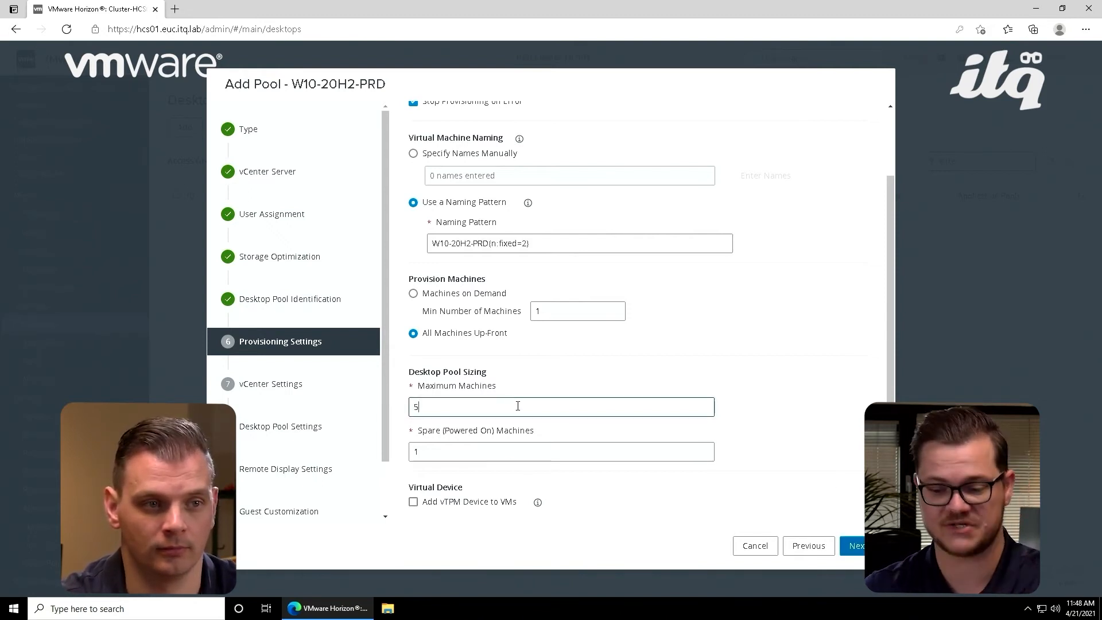
click(783, 412)
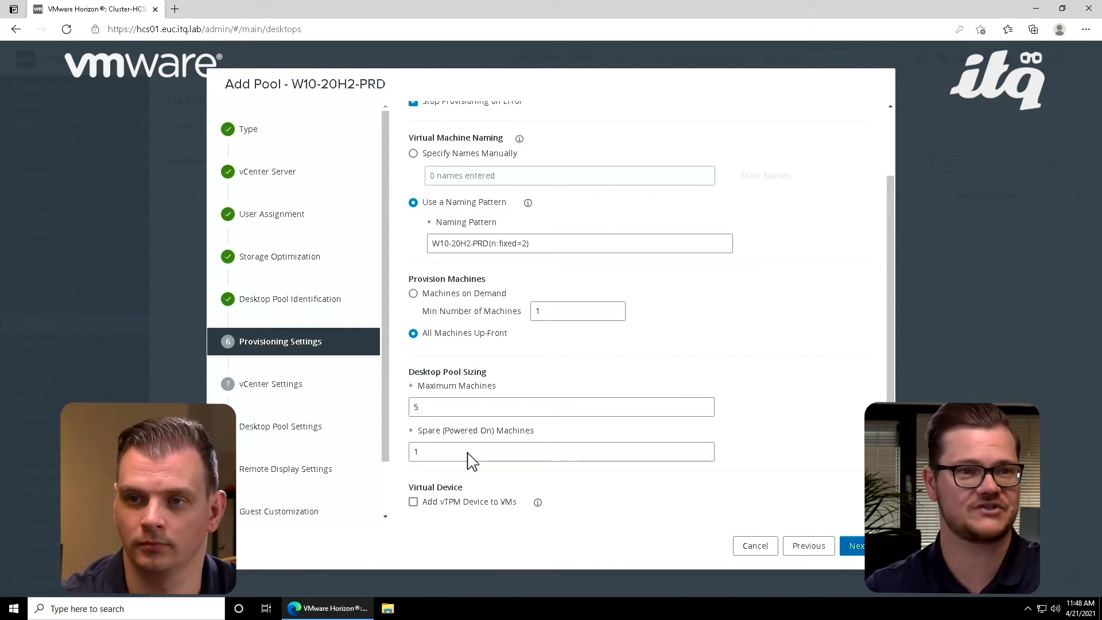
click(856, 546)
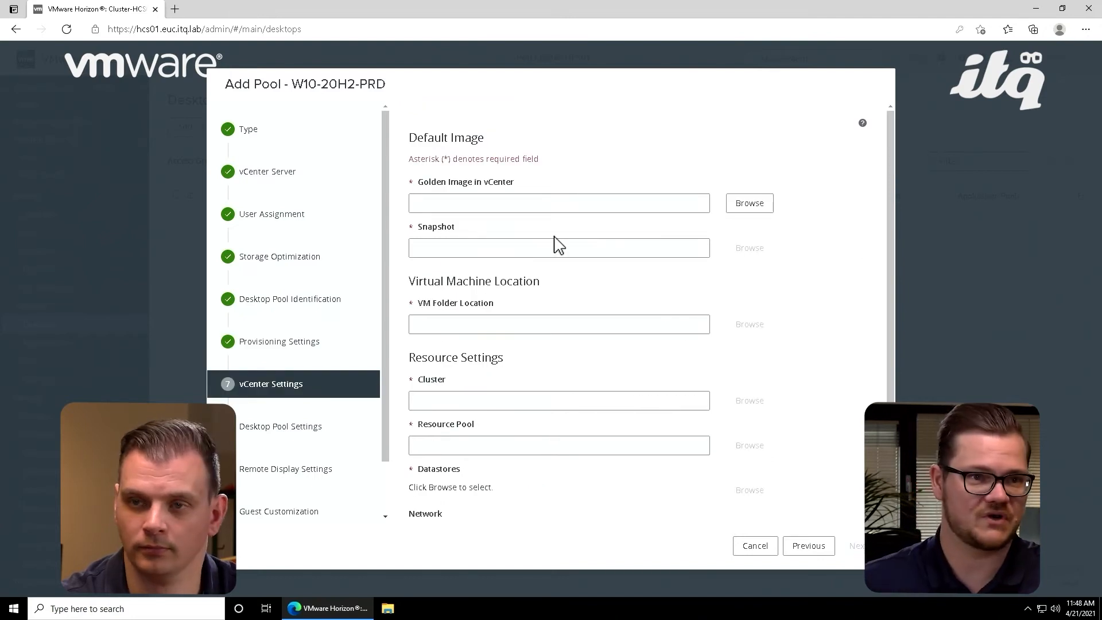
Step: Choose W10-20H2-ICP as the pool's golden image and "Instant Clone Image" as its snapshot
click(750, 204)
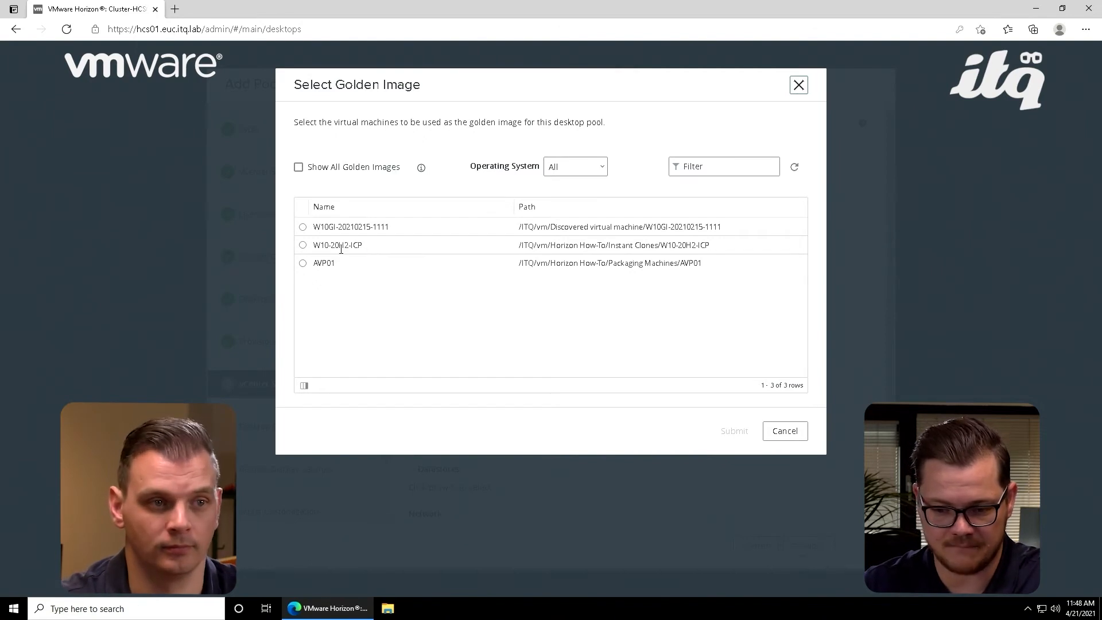
click(303, 246)
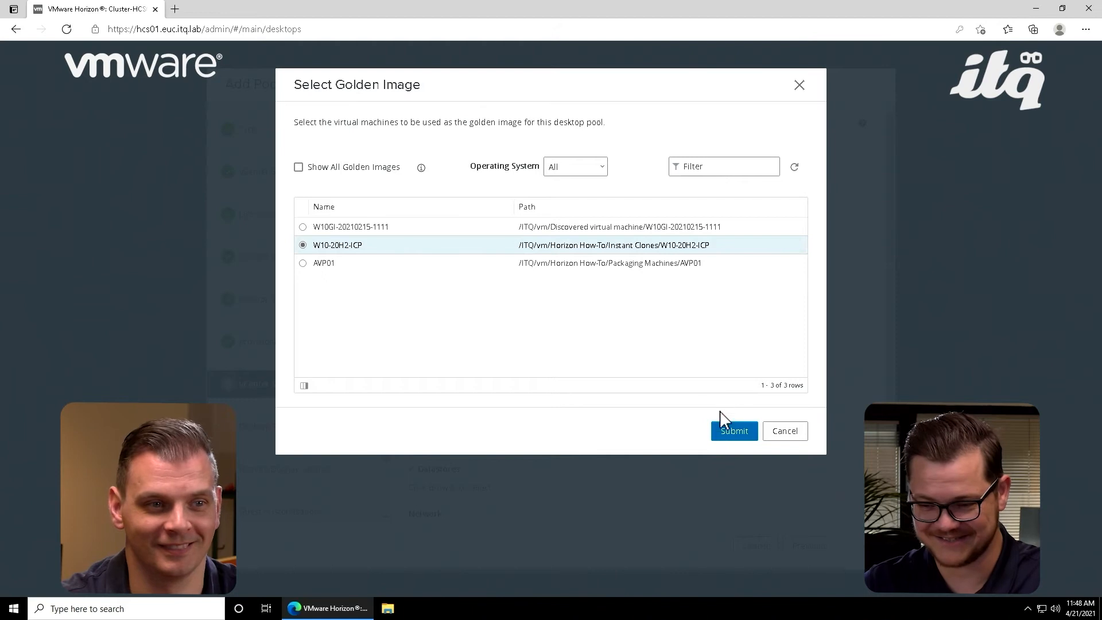
click(730, 427)
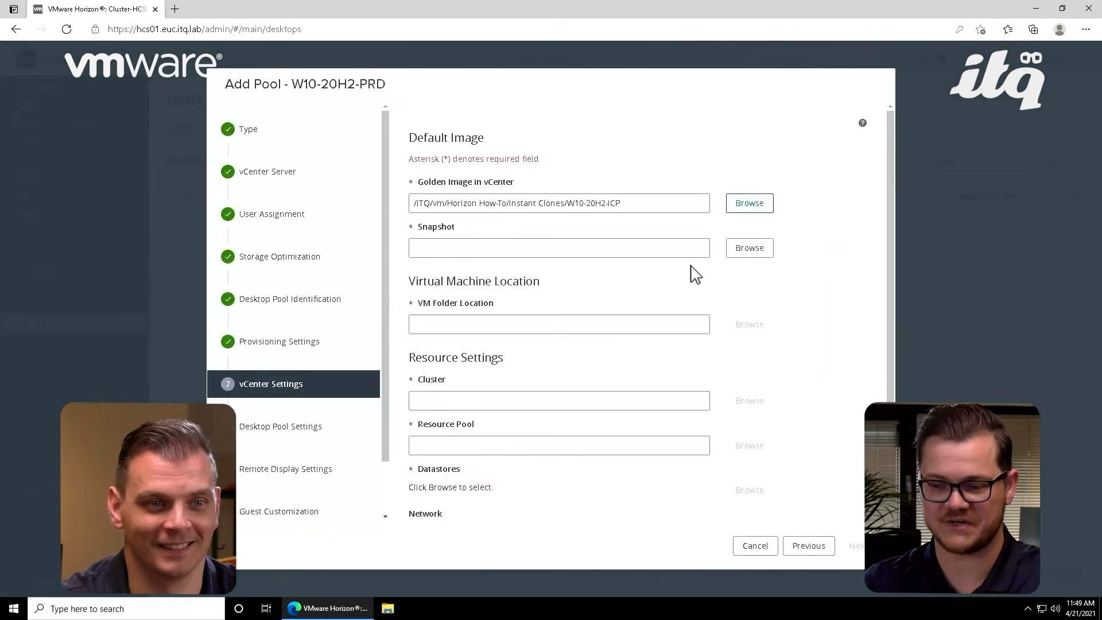
click(750, 248)
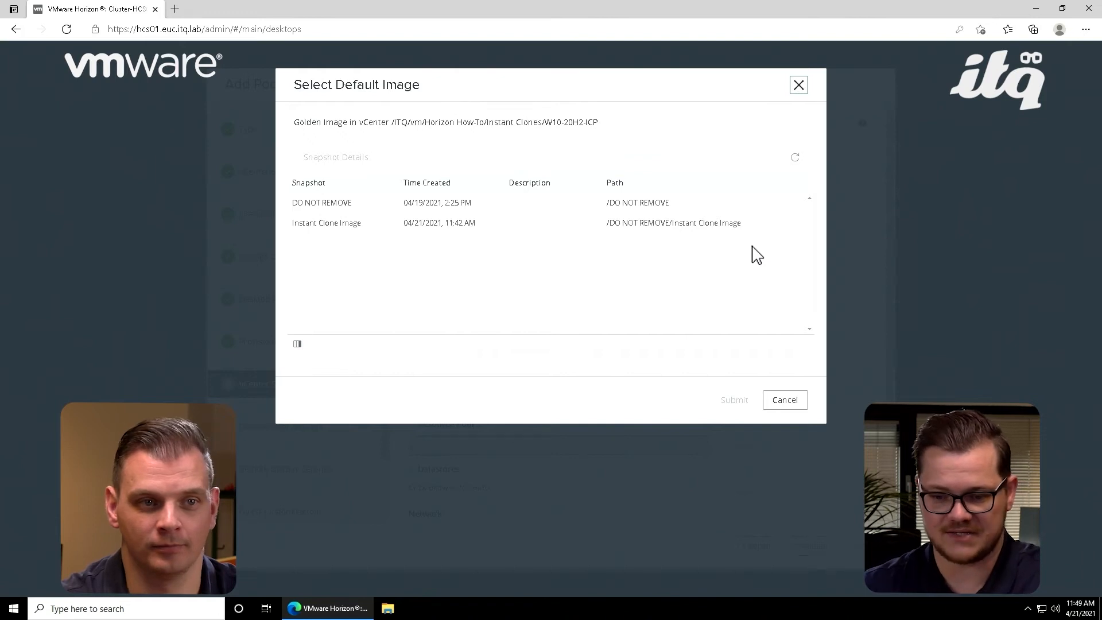
click(395, 236)
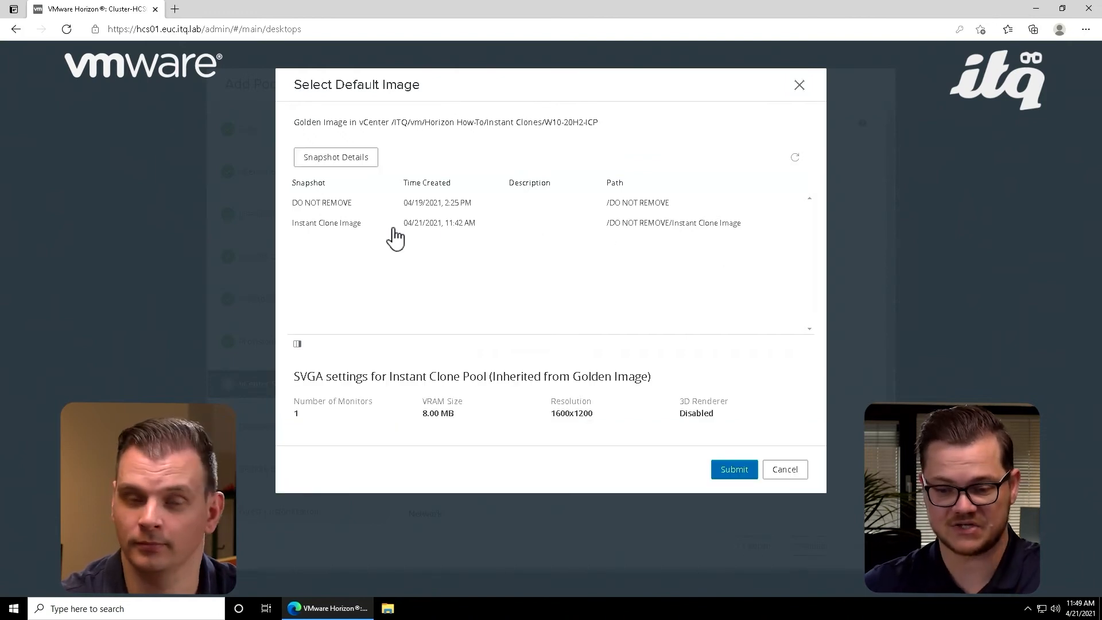
click(735, 470)
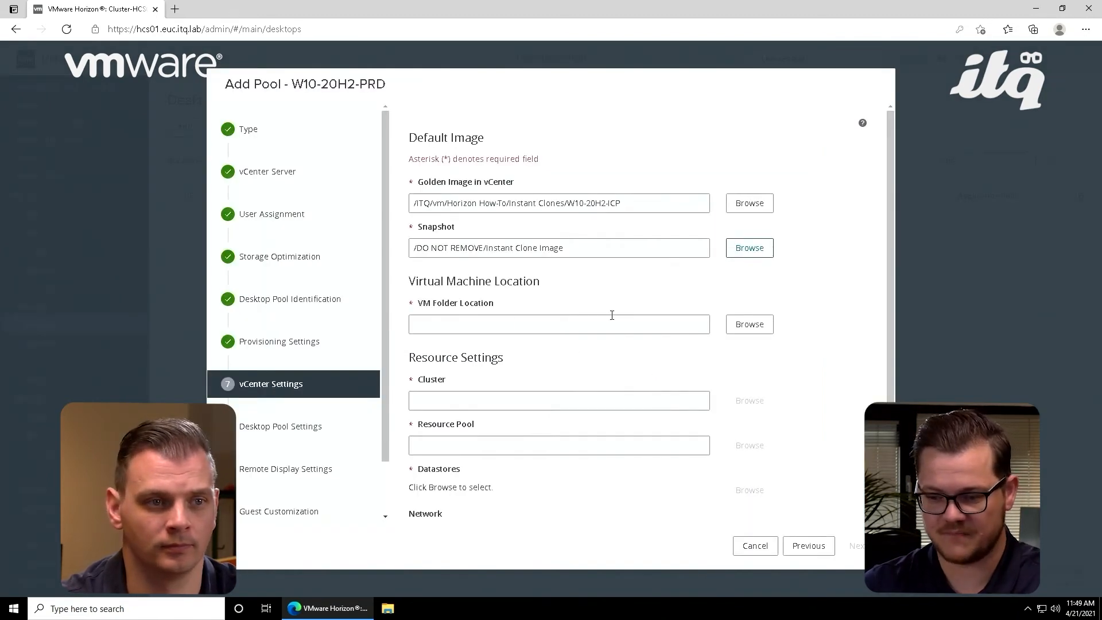
Step: Set the VM folder location to Instant Clones under Horizon How-To and select the Workload cluster for the pool
click(749, 325)
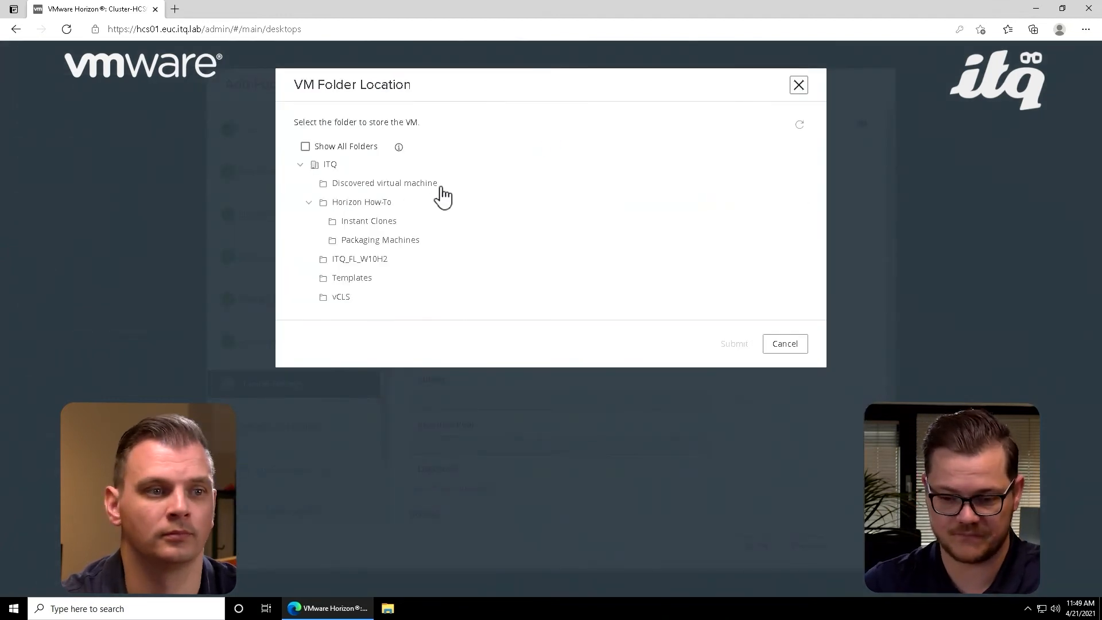
click(373, 223)
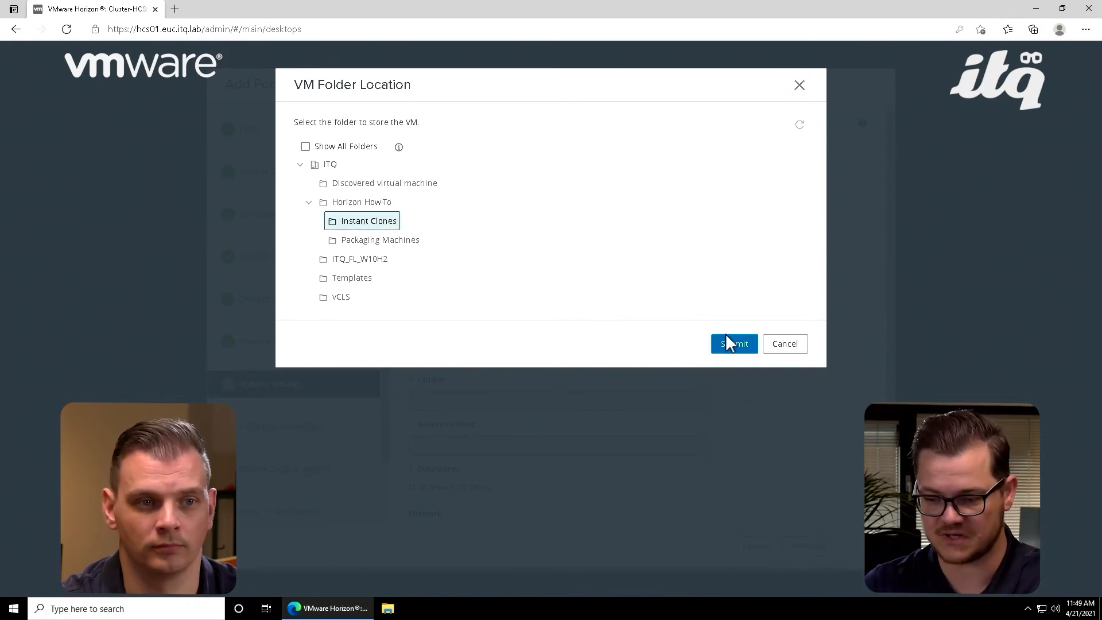
click(728, 336)
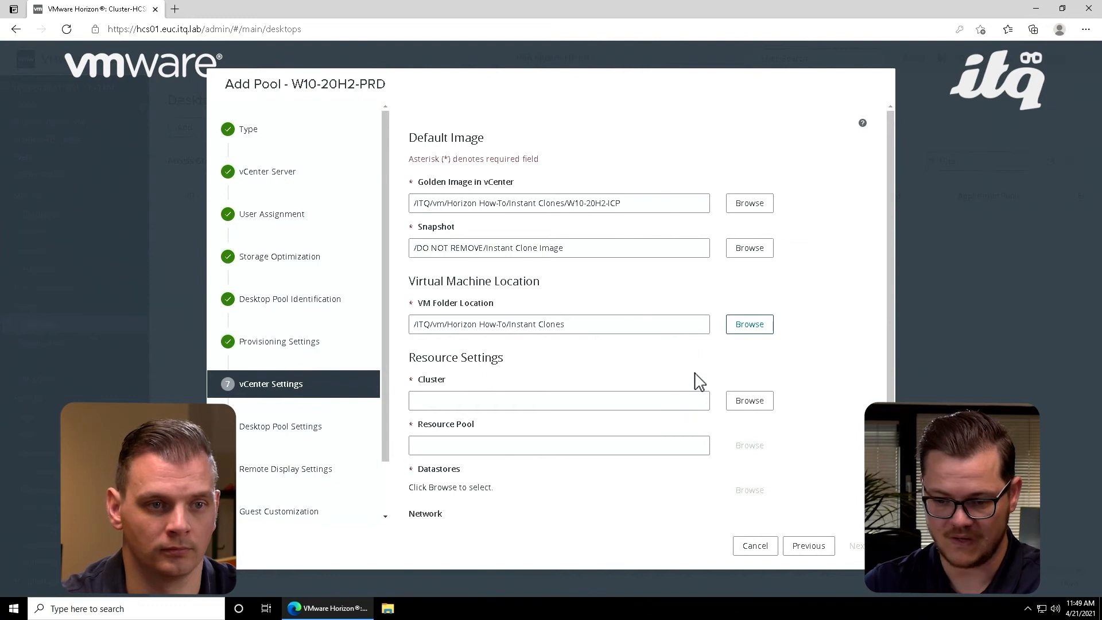
scroll(699, 382, down, 1)
click(748, 374)
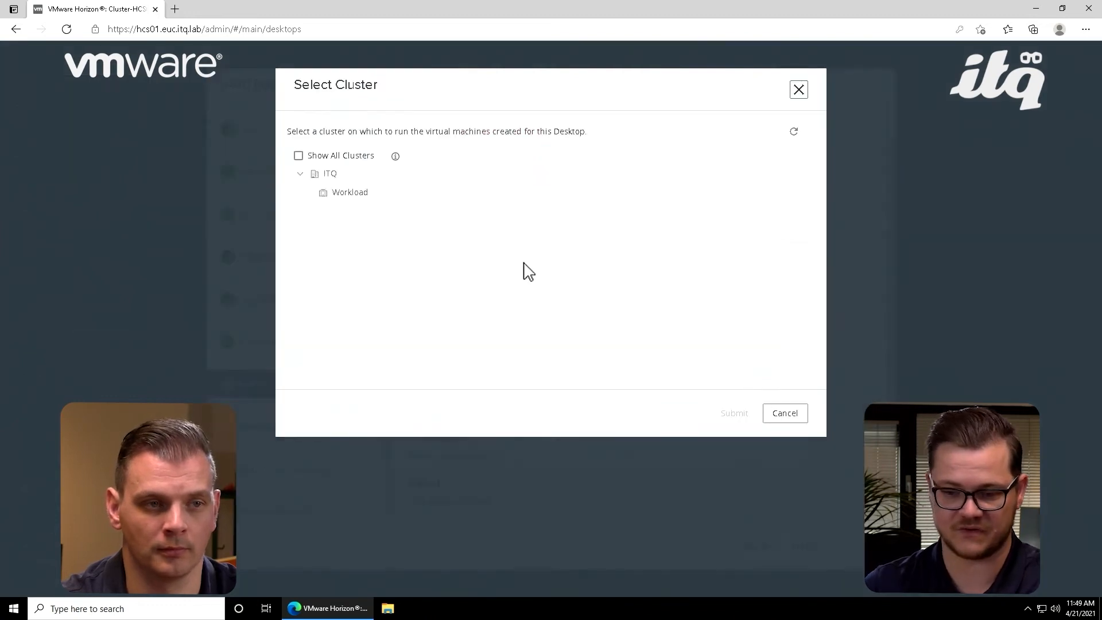
click(353, 195)
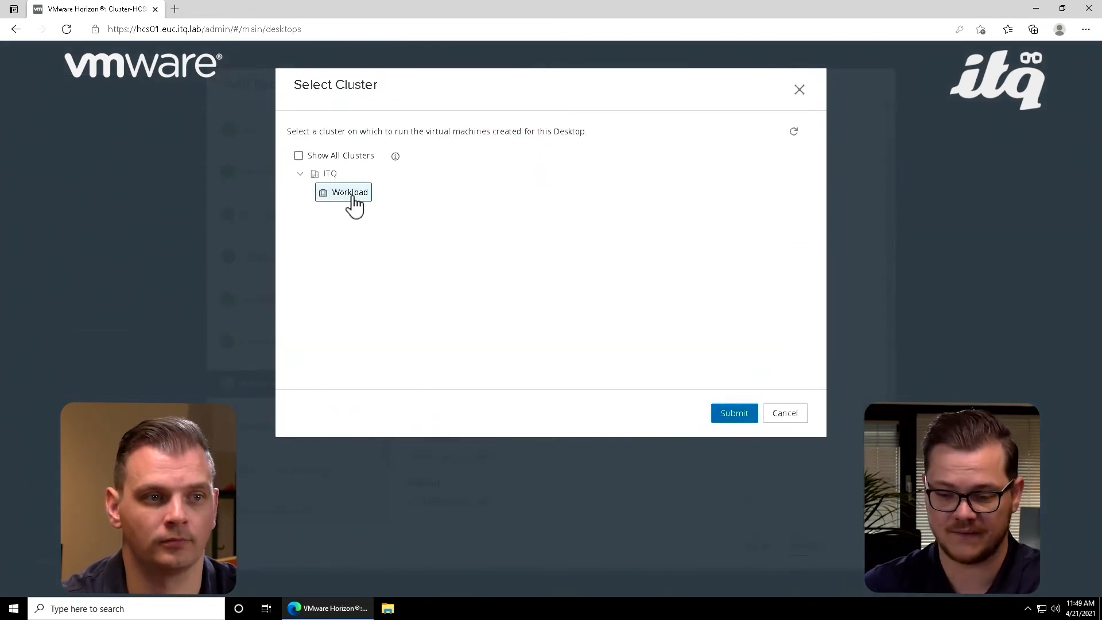
click(738, 414)
Step: Confirm the Workload cluster and choose Workload as the desktop pool's resource pool
click(754, 410)
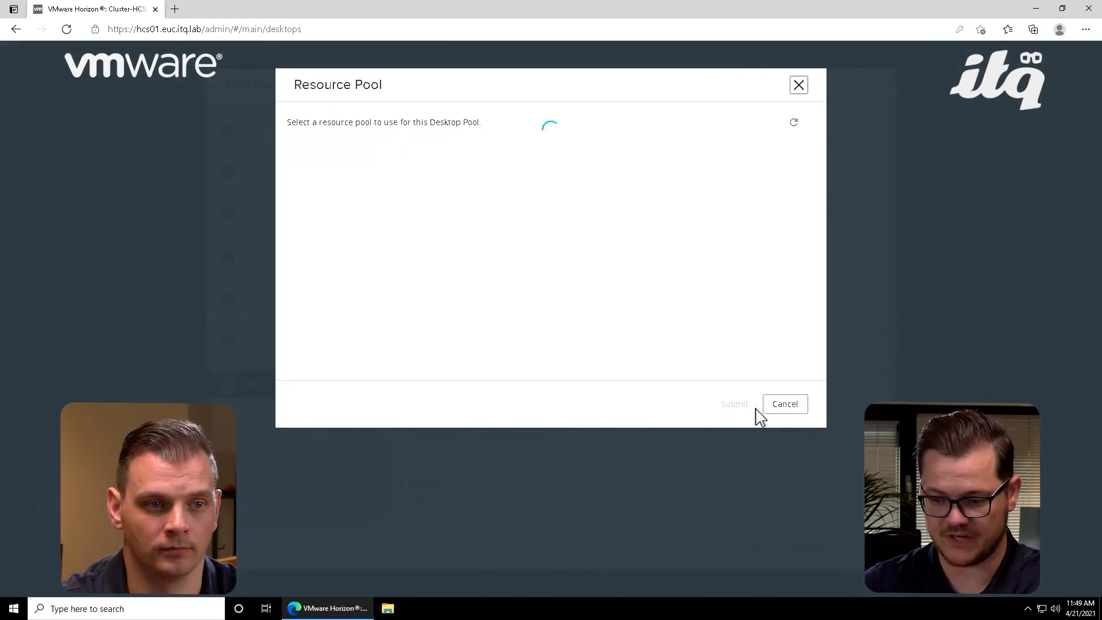
click(337, 151)
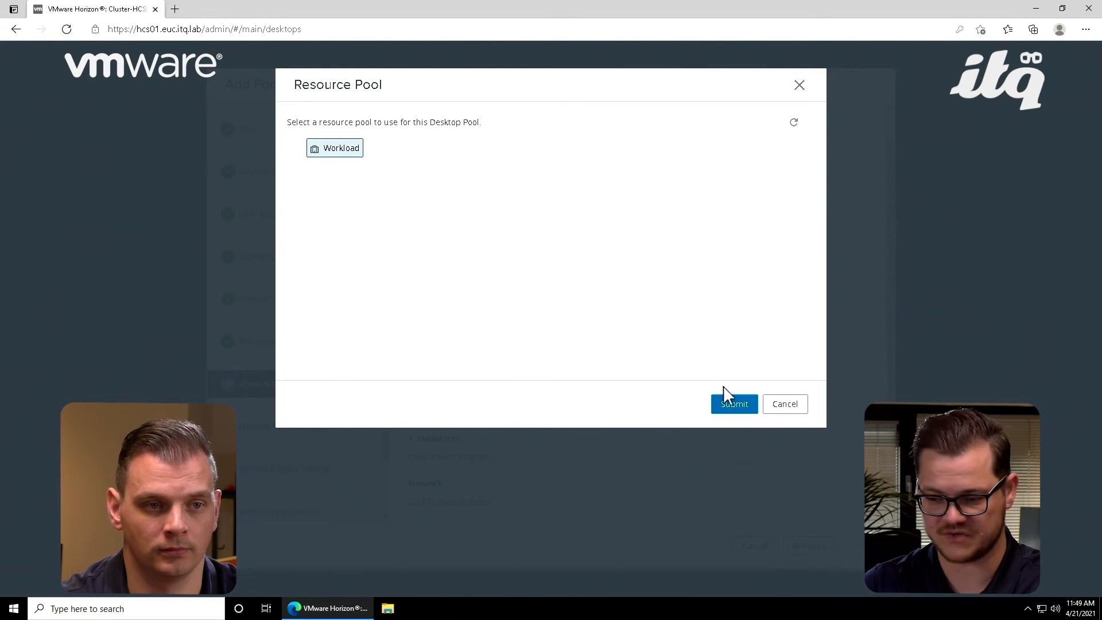
click(734, 404)
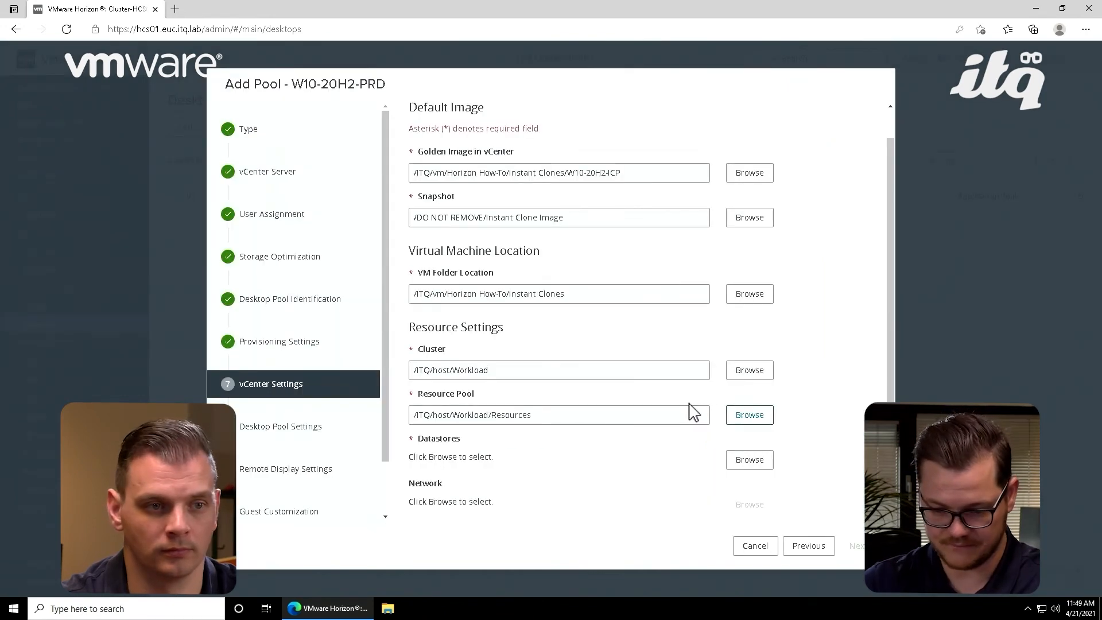
Step: Choose vsanDatastore as the pool's instant clone datastore and continue to the desktop pool settings
click(762, 458)
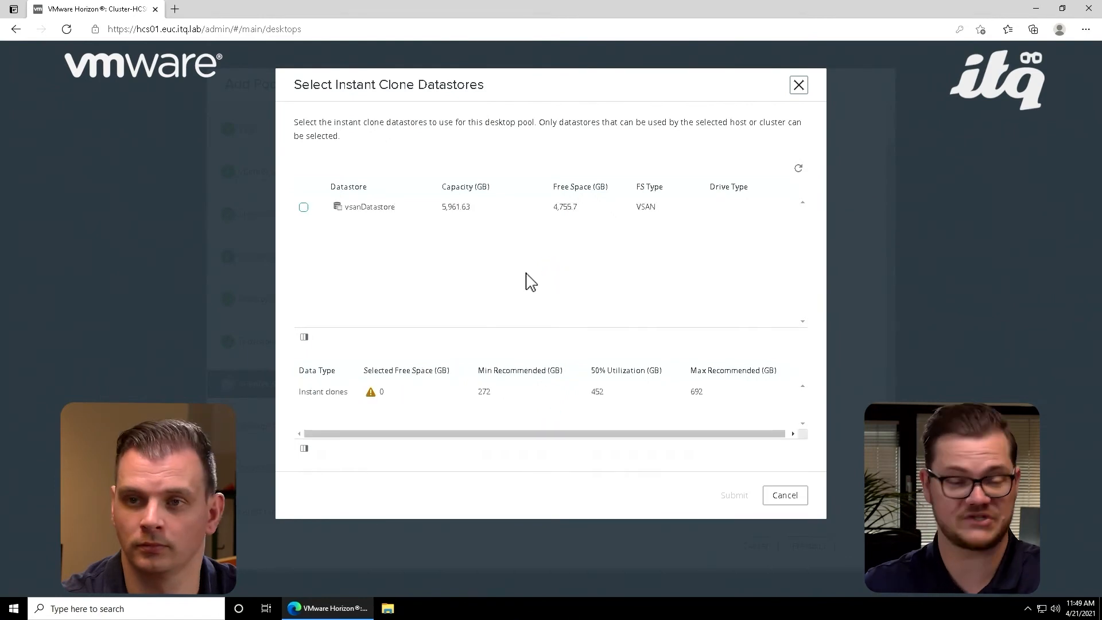
click(306, 207)
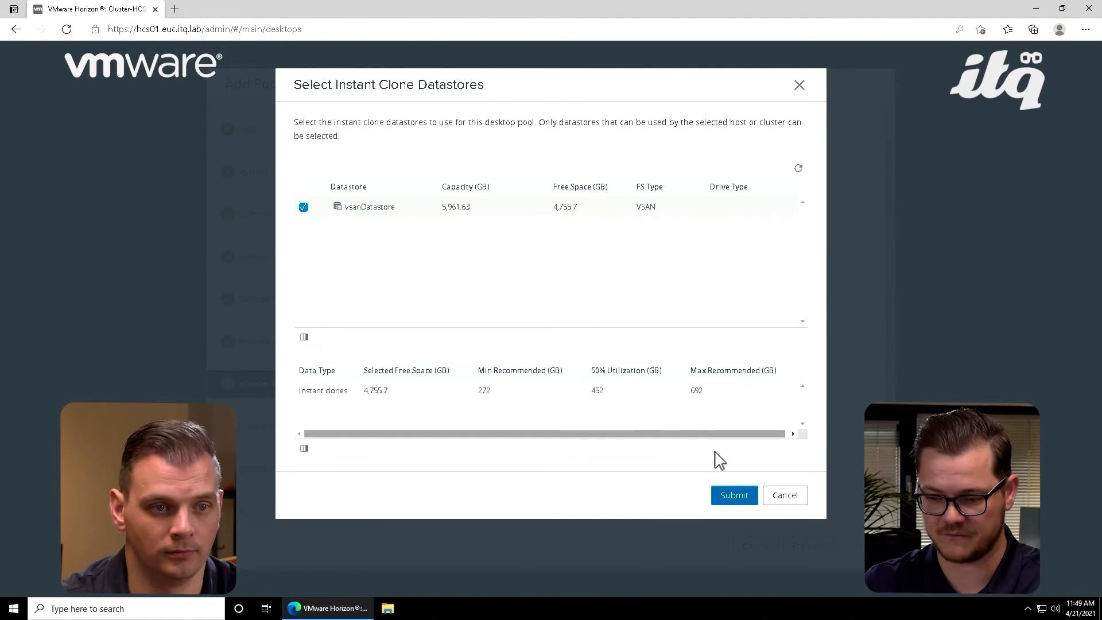
click(734, 498)
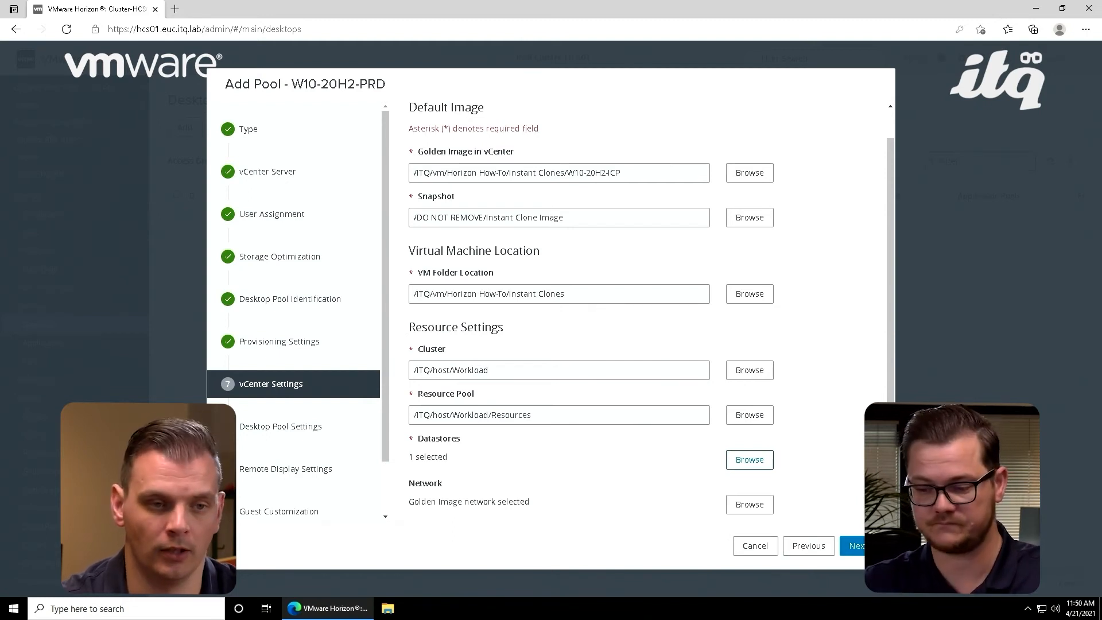
click(855, 546)
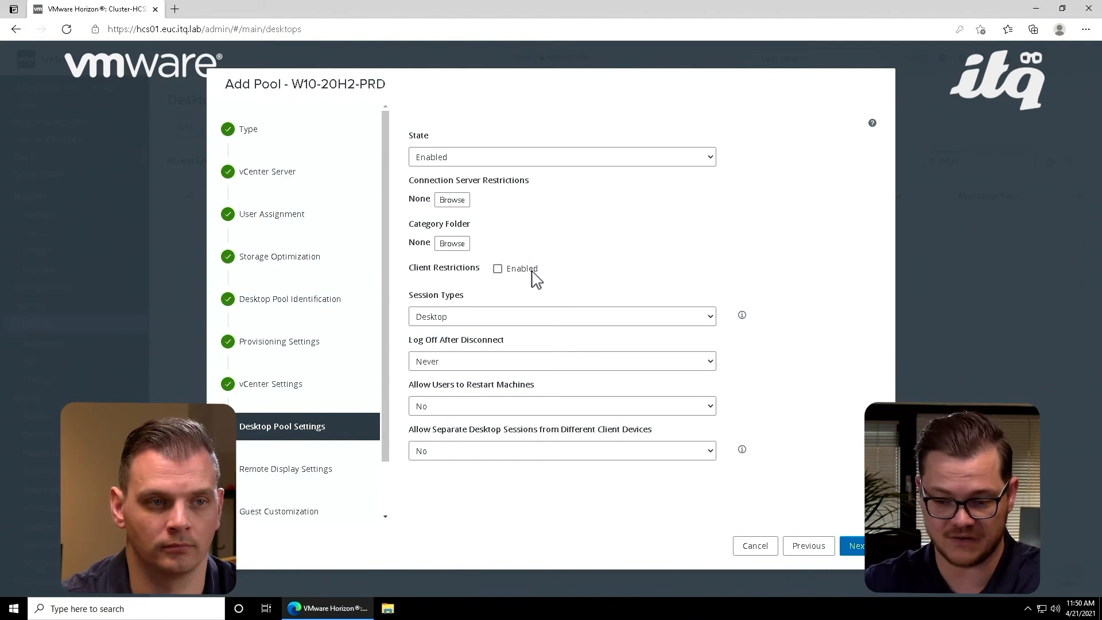
Step: Set the session types to Desktop & Application and log off after disconnect to After 120 minutes, and continue to the remote display settings
click(565, 318)
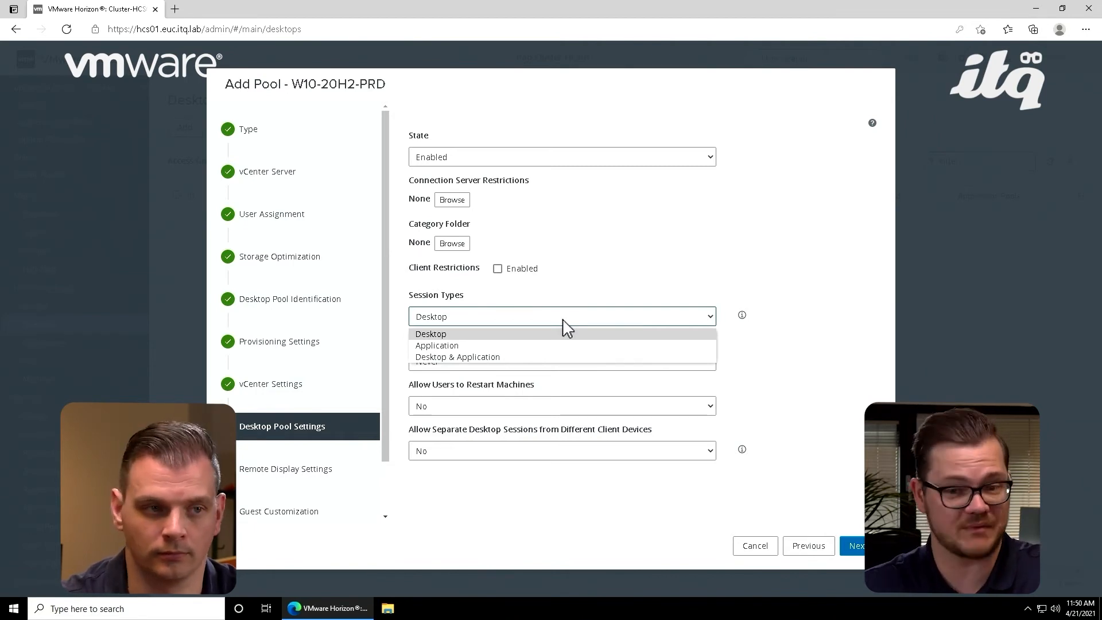
click(540, 358)
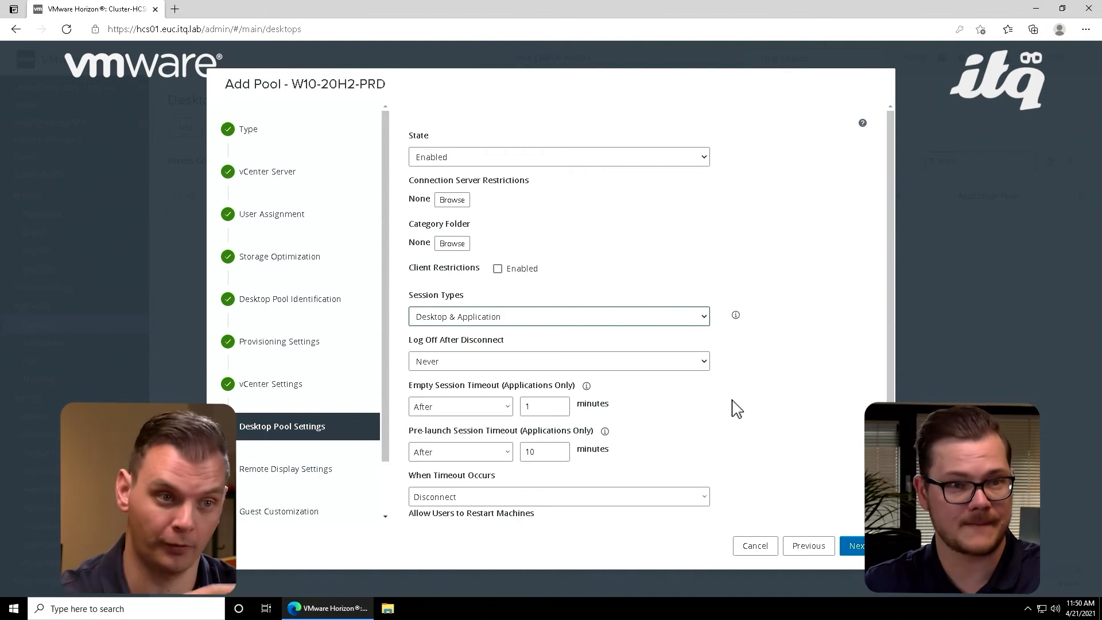
scroll(736, 409, down, 2)
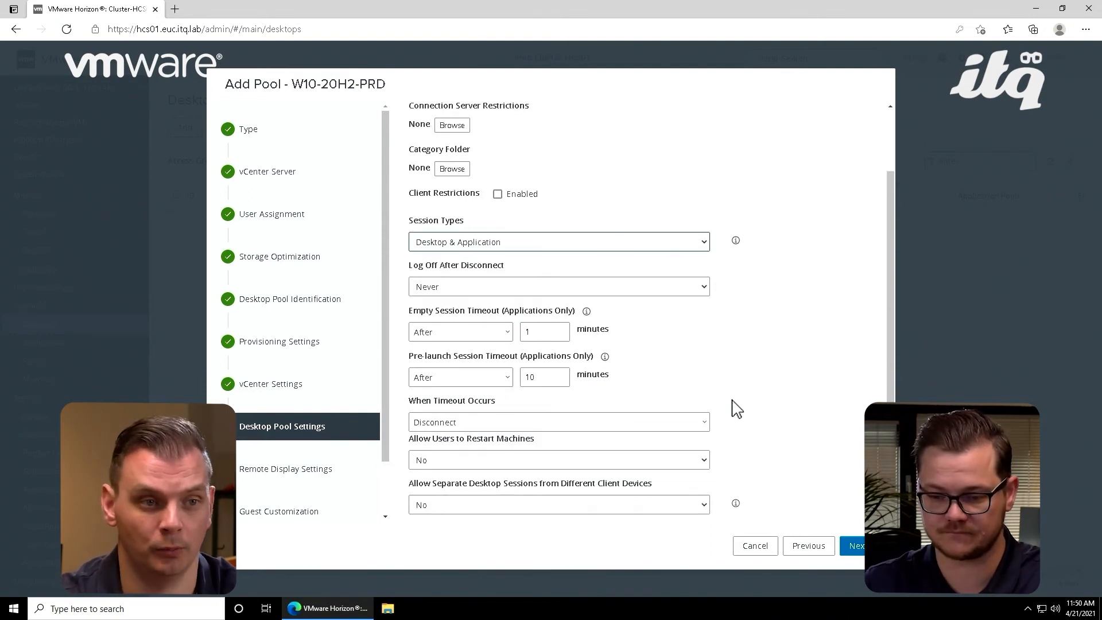
click(653, 293)
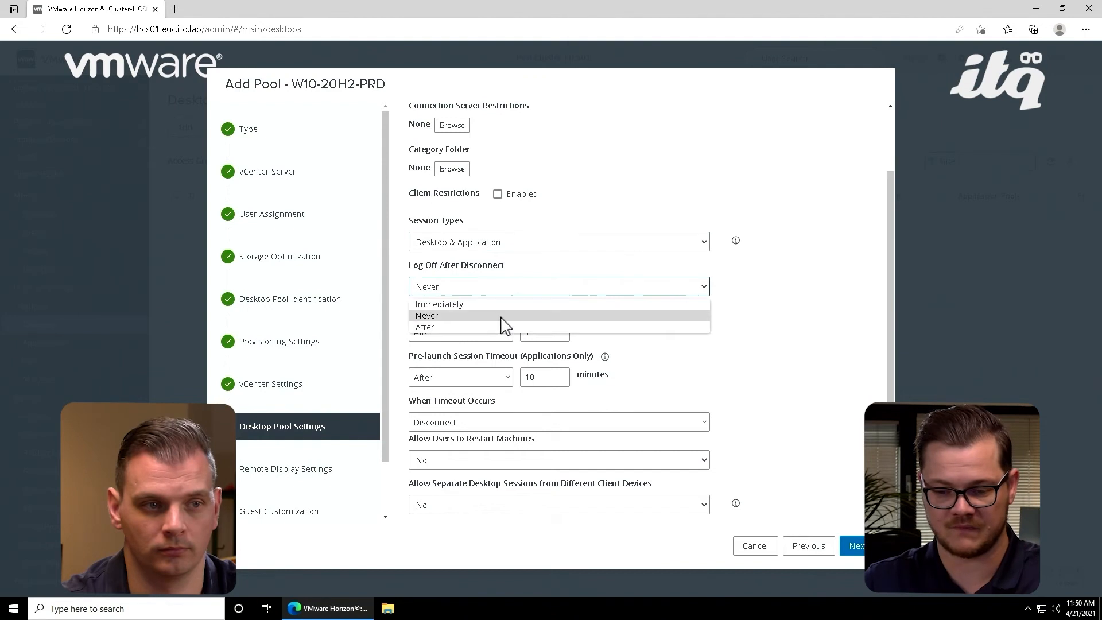
click(453, 328)
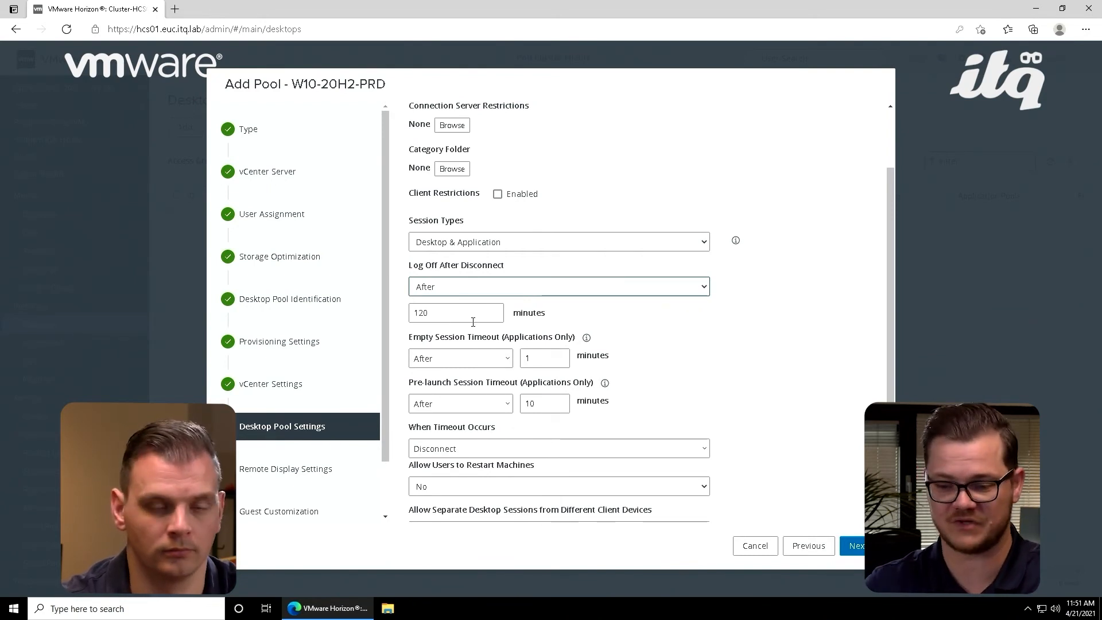
scroll(712, 370, down, 1)
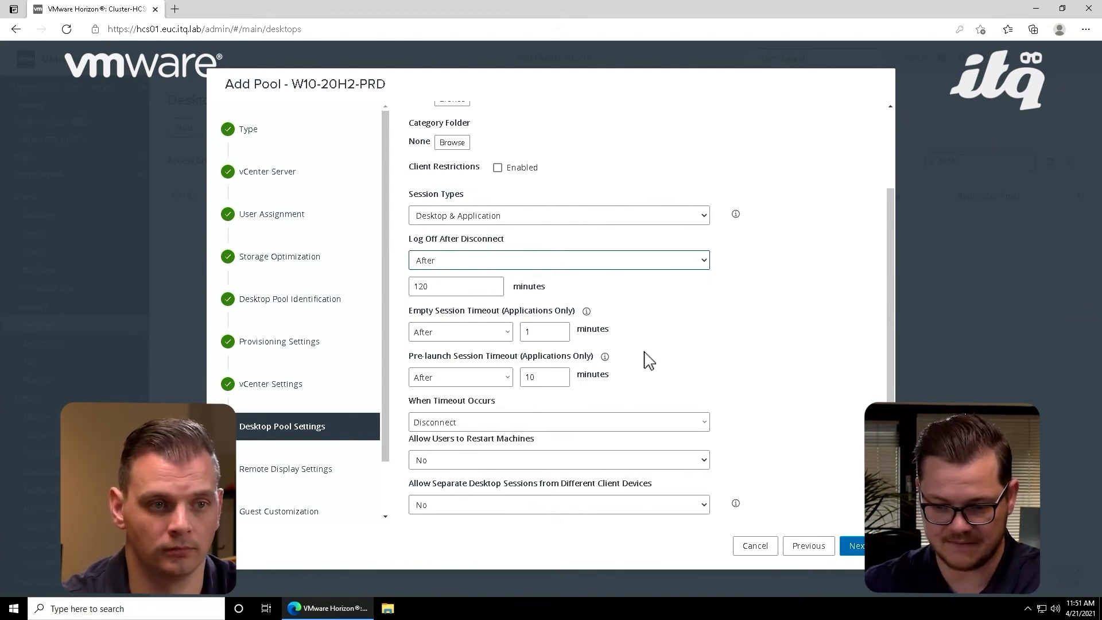
click(858, 545)
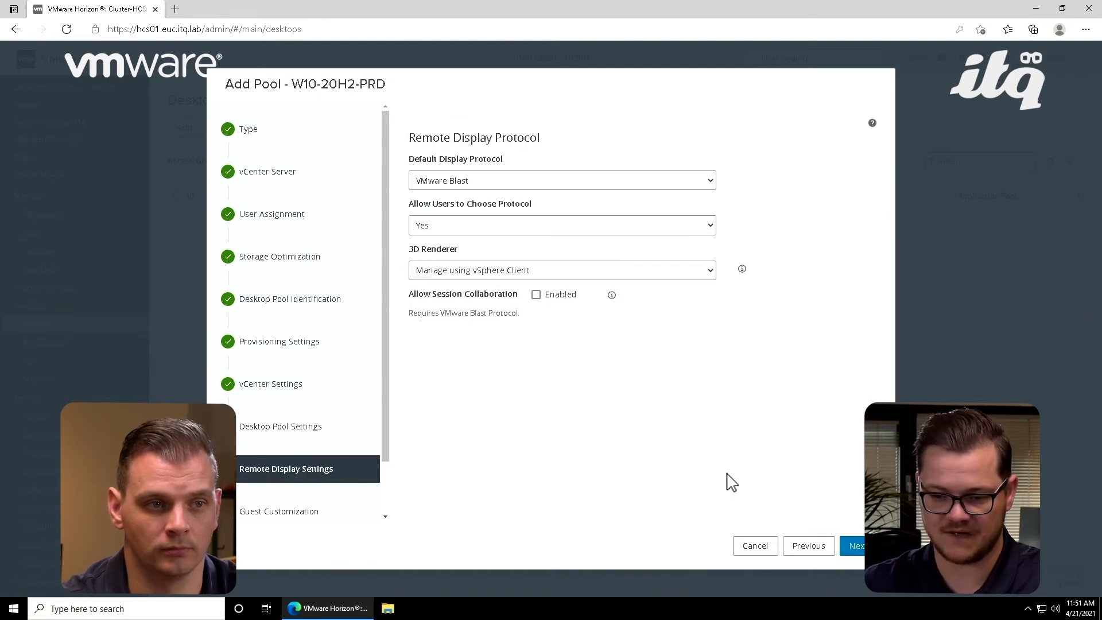
Step: Keep VMware Blast as the default display protocol and set Allow Users to Choose Protocol to No
click(693, 185)
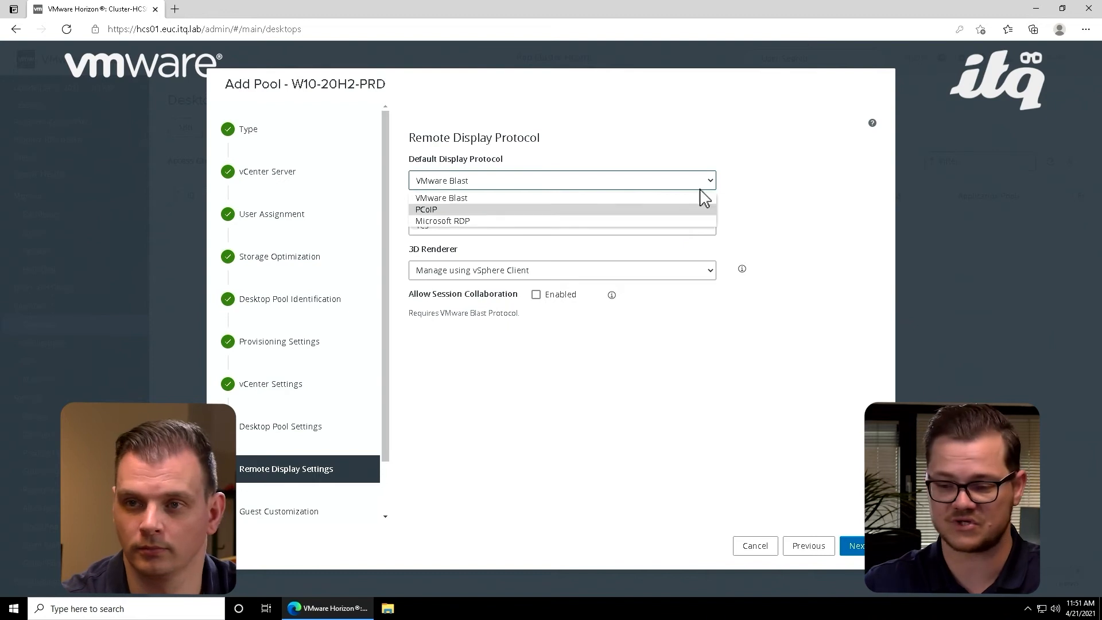
click(780, 205)
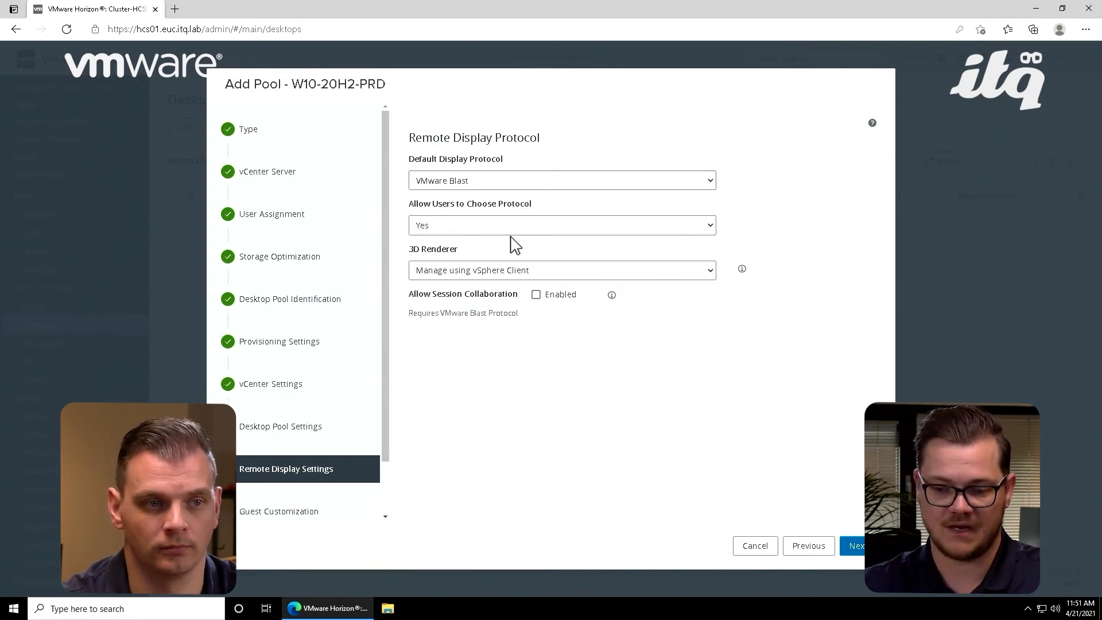
click(482, 229)
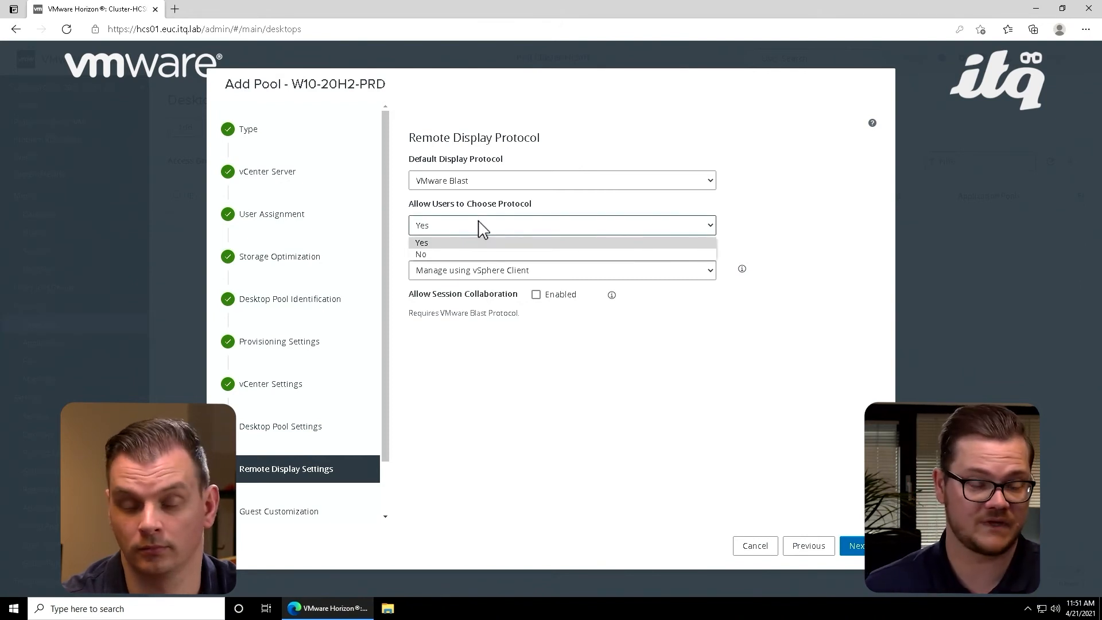
click(461, 254)
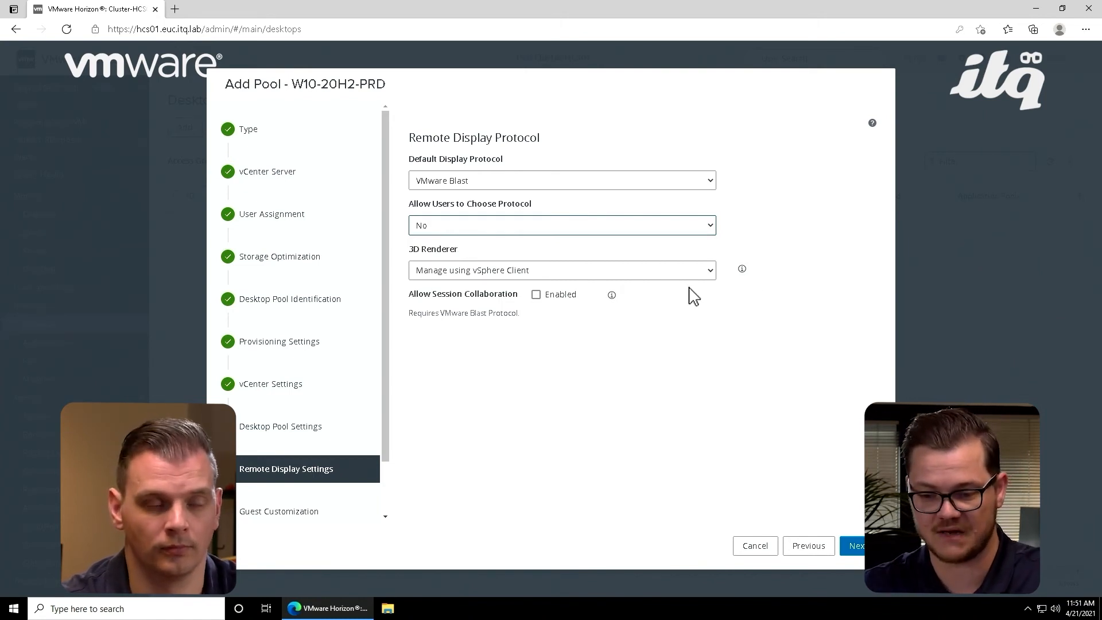
Step: Keep the 3D renderer on Manage using vSphere Client, enable session collaboration, and continue to guest customization
click(710, 276)
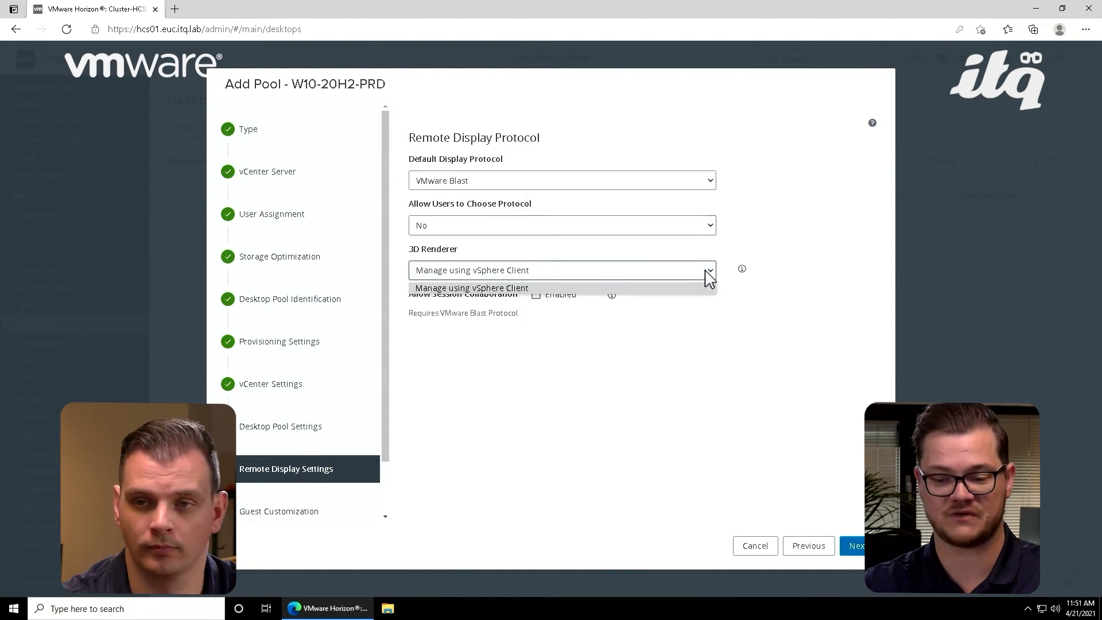
click(709, 276)
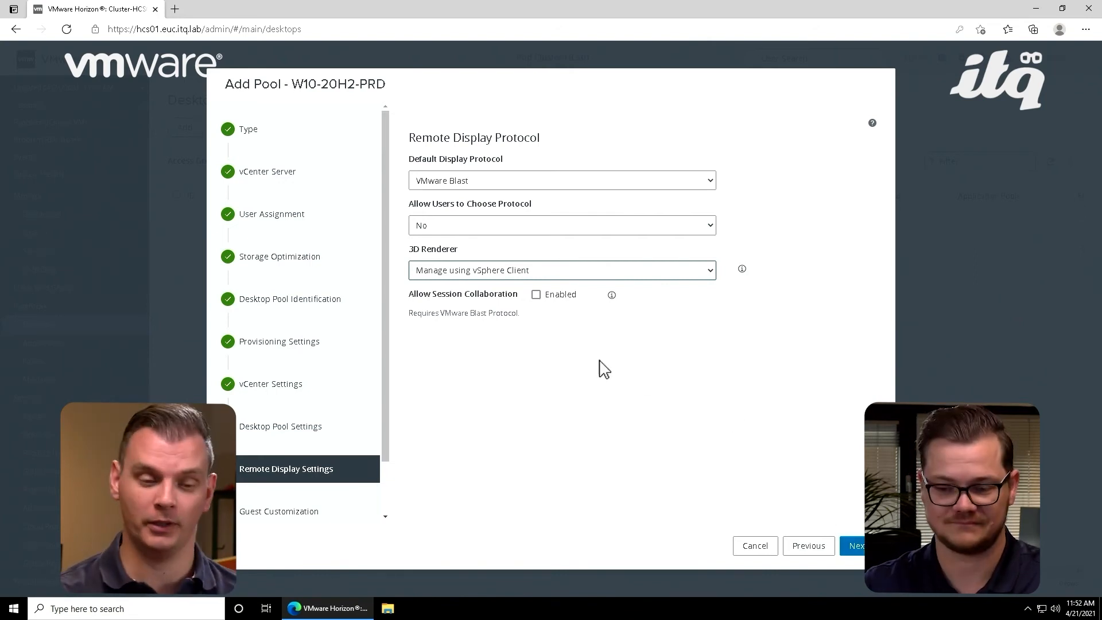
click(536, 295)
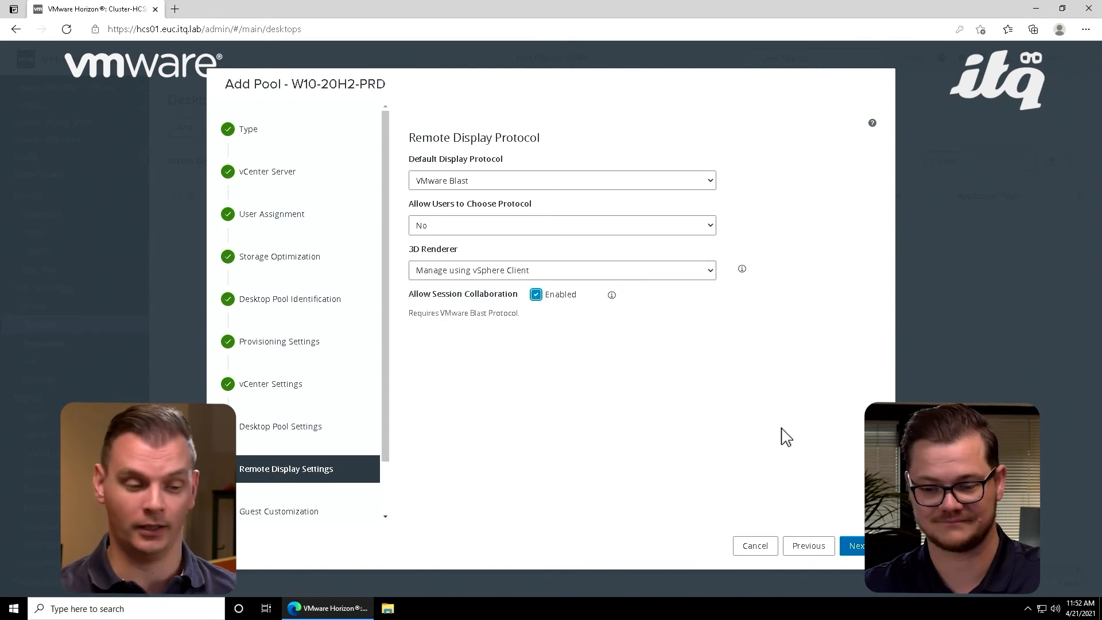
click(859, 545)
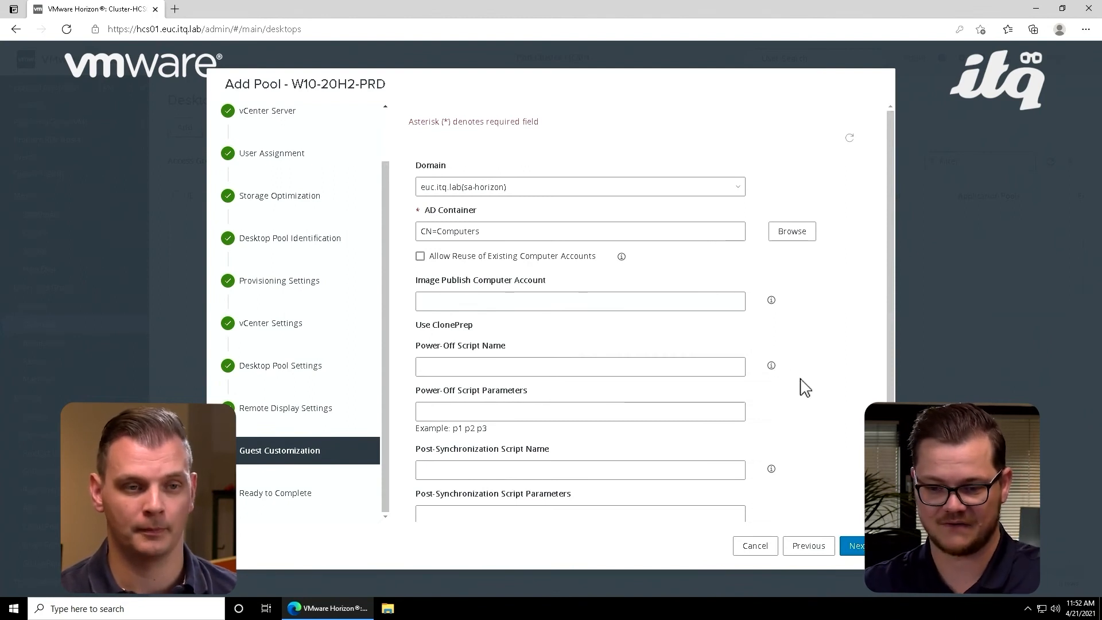
Step: Set the AD container to OU=VDI,OU=Computers,OU=HowTo-Horizon and continue to the pool summary
scroll(786, 344, down, 1)
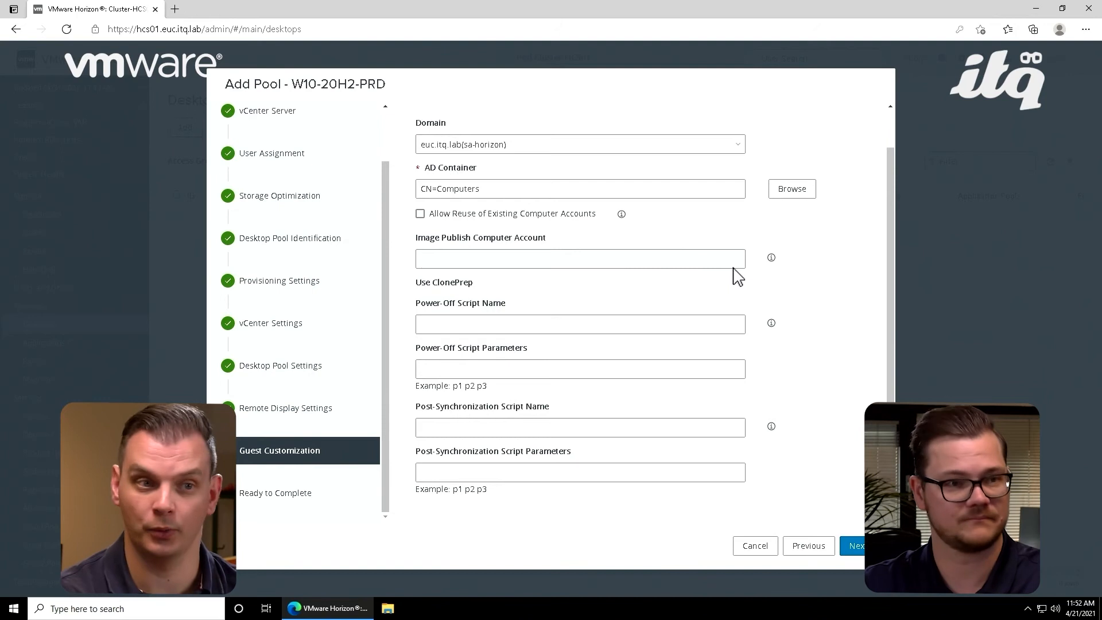
click(787, 197)
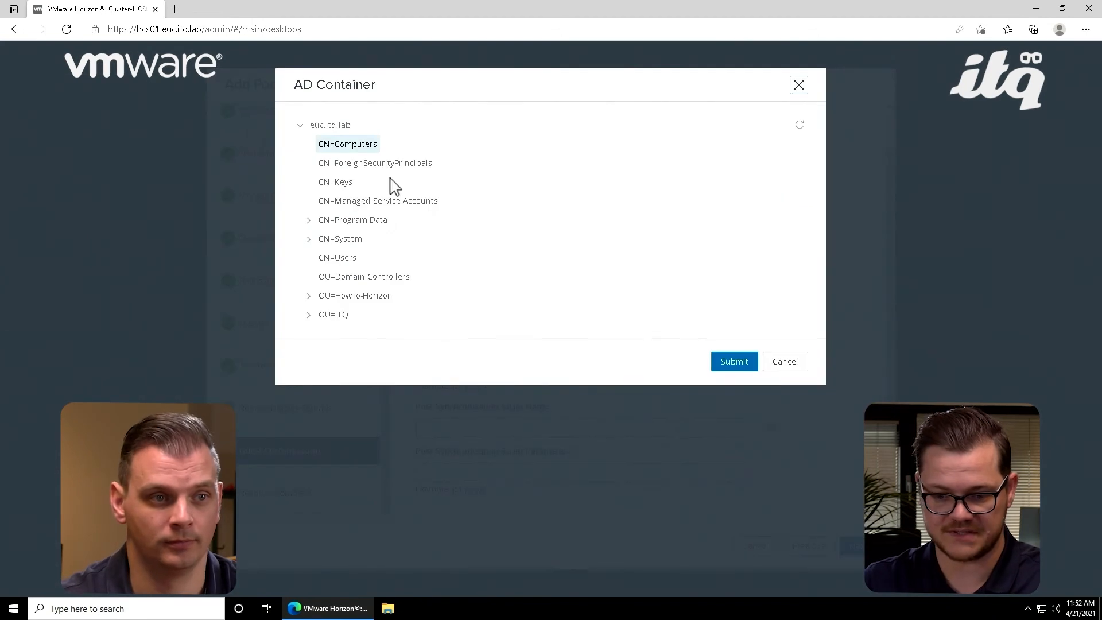
click(324, 296)
click(309, 296)
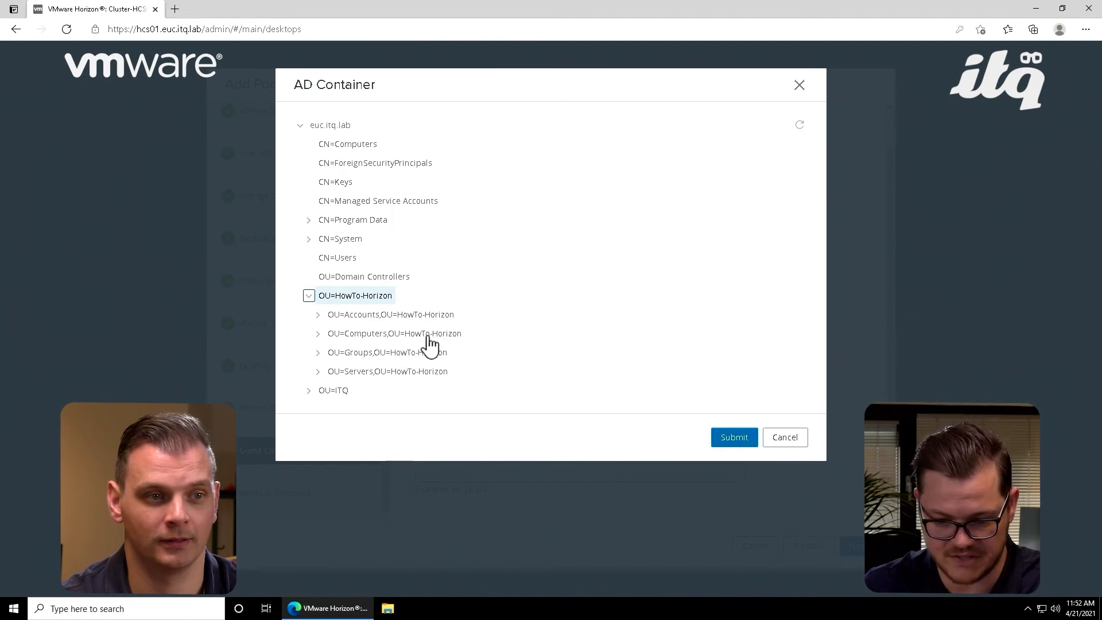
click(400, 335)
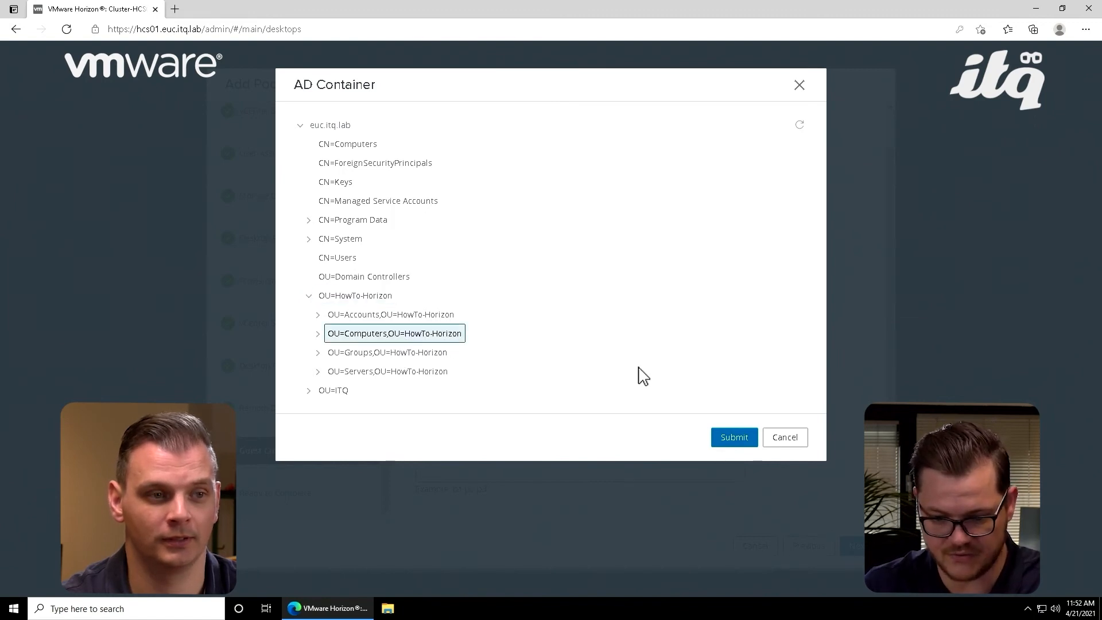
click(317, 333)
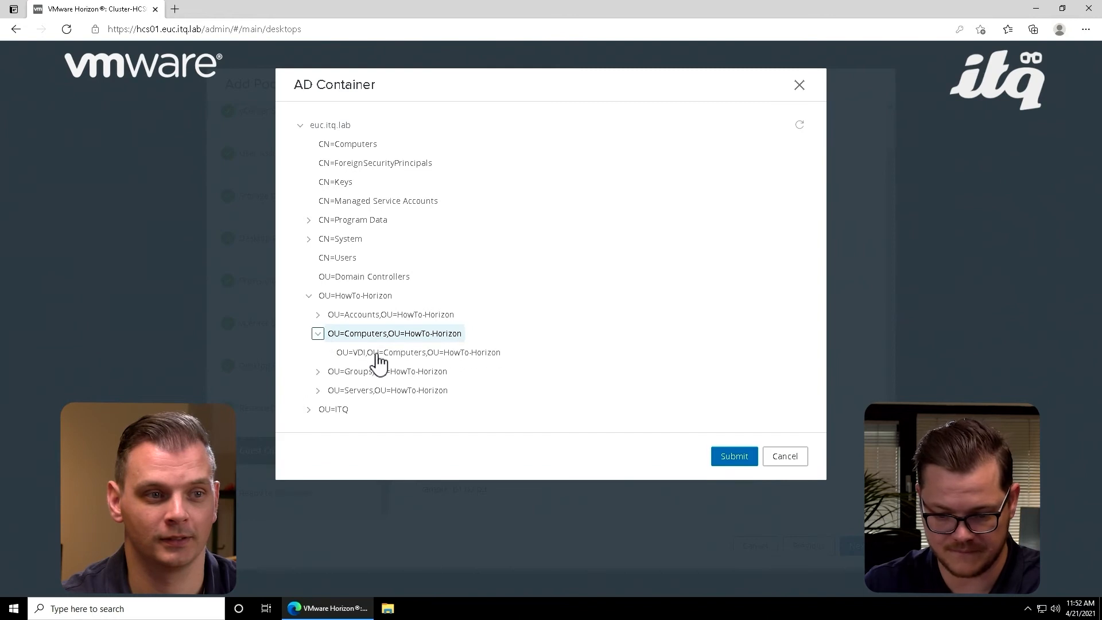
click(376, 353)
click(732, 458)
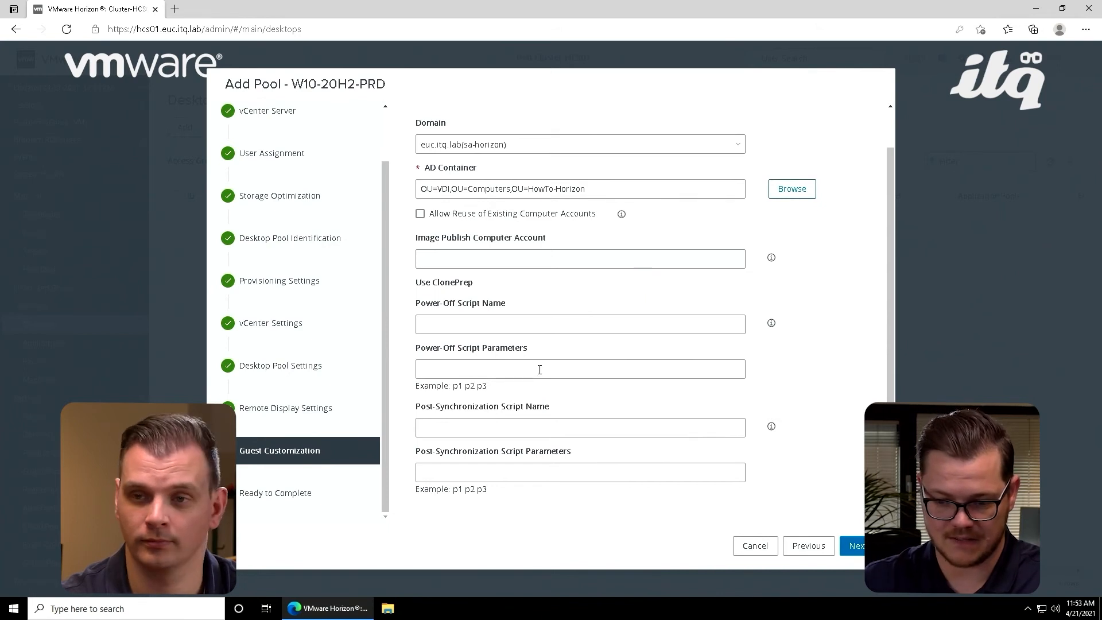
scroll(821, 338, up, 1)
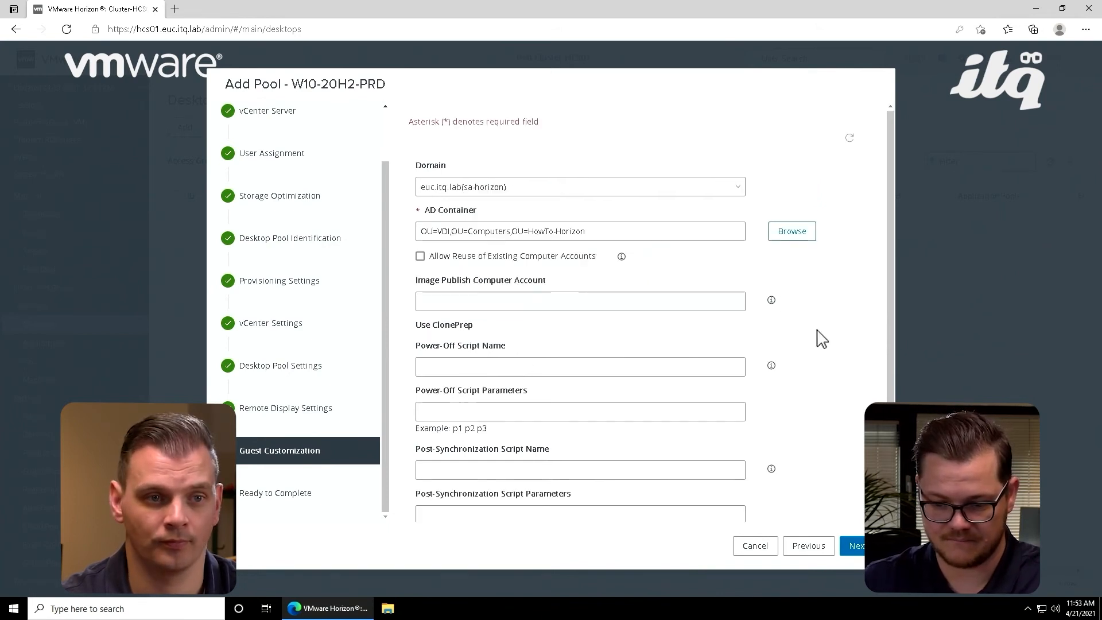
scroll(821, 338, down, 1)
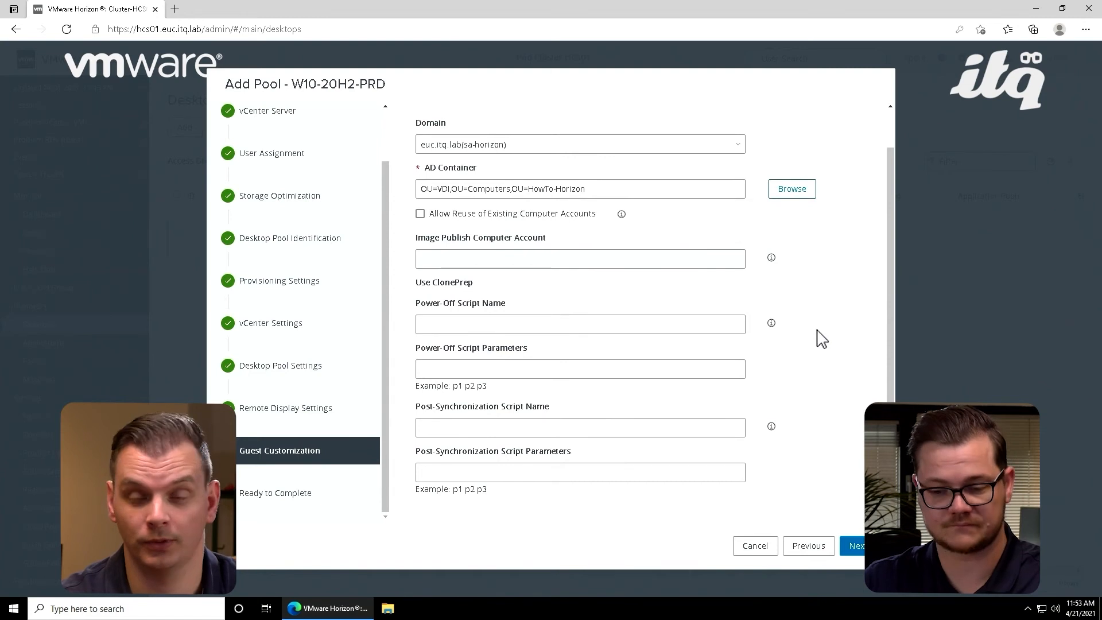
click(856, 547)
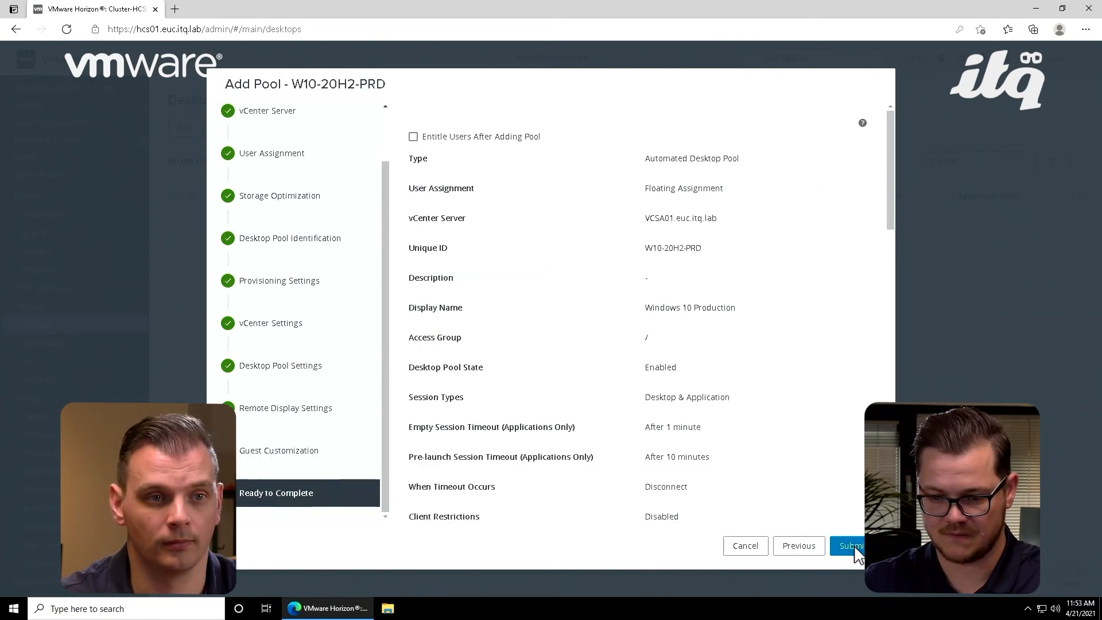
Step: Review the W10-20H2-PRD pool summary and submit it to create the desktop pool
scroll(835, 446, down, 6)
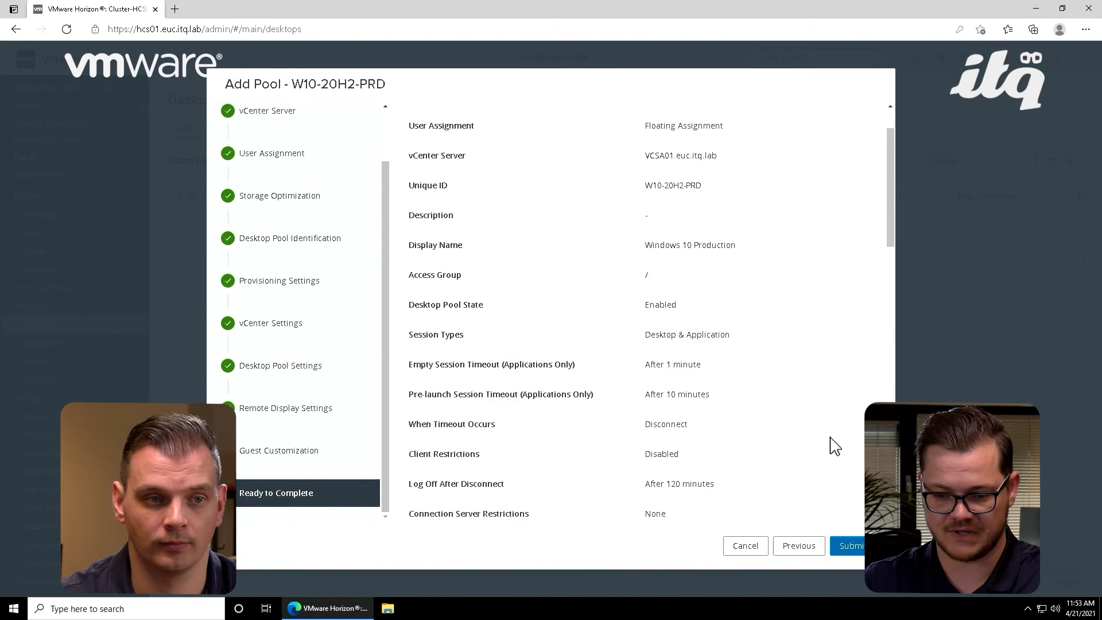
scroll(833, 446, down, 5)
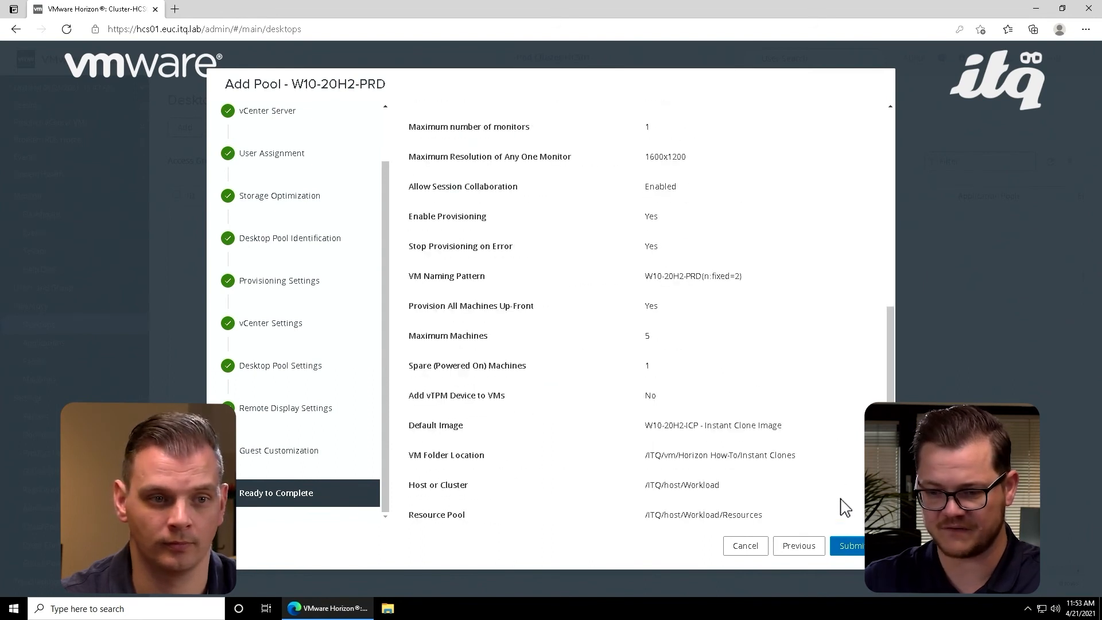
click(853, 546)
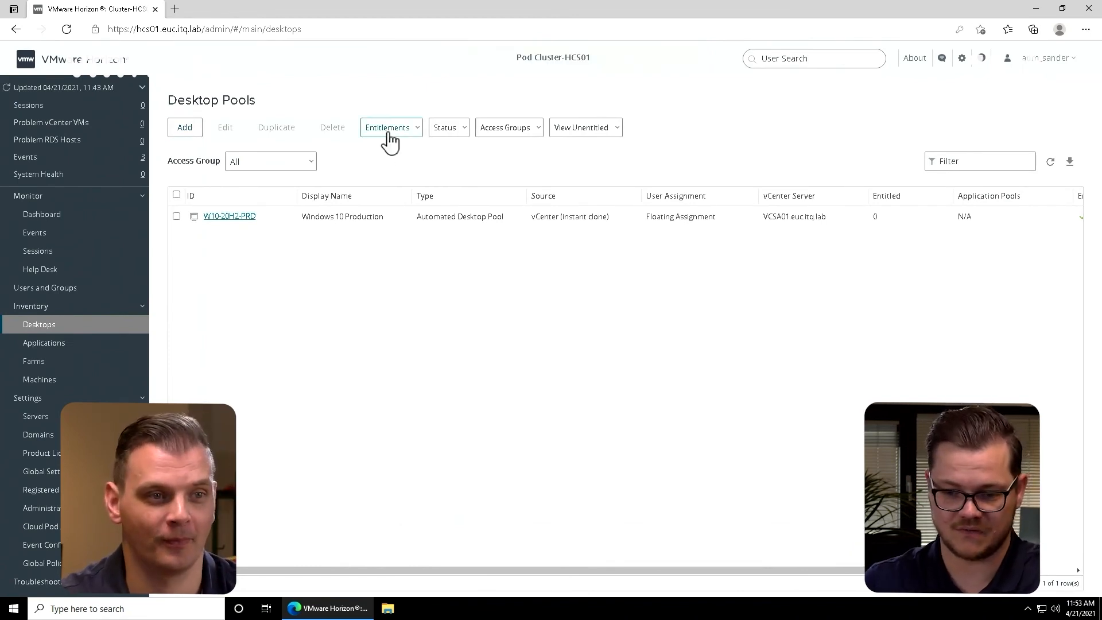
Step: Entitle the Horizon-Users group to the W10-20H2-PRD desktop pool, searching the entire directory for names starting with "horizon"
click(177, 216)
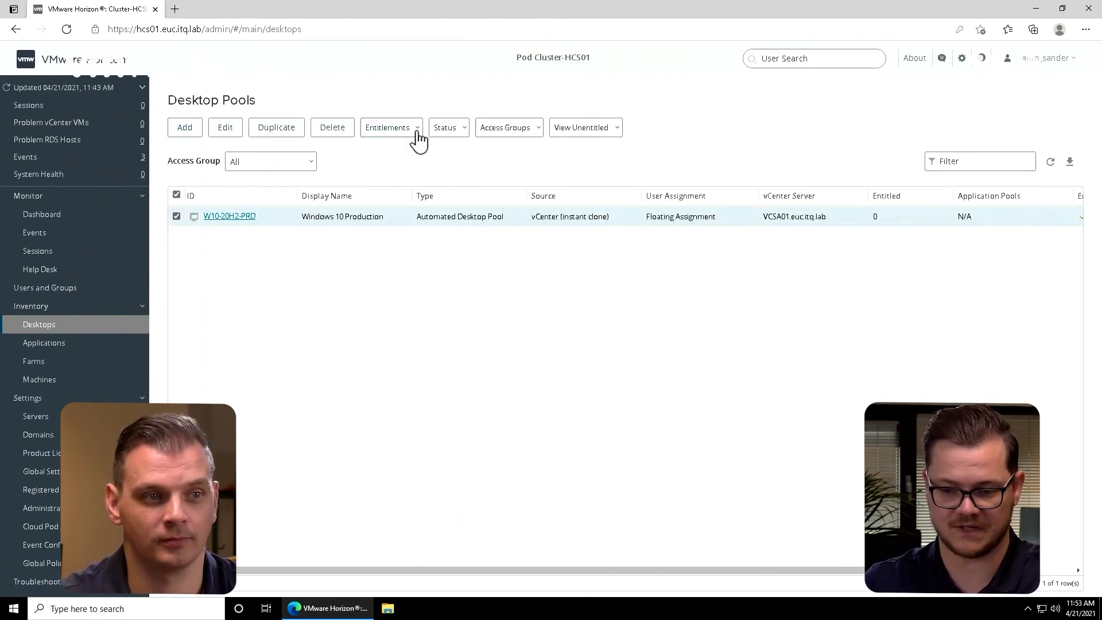
click(418, 140)
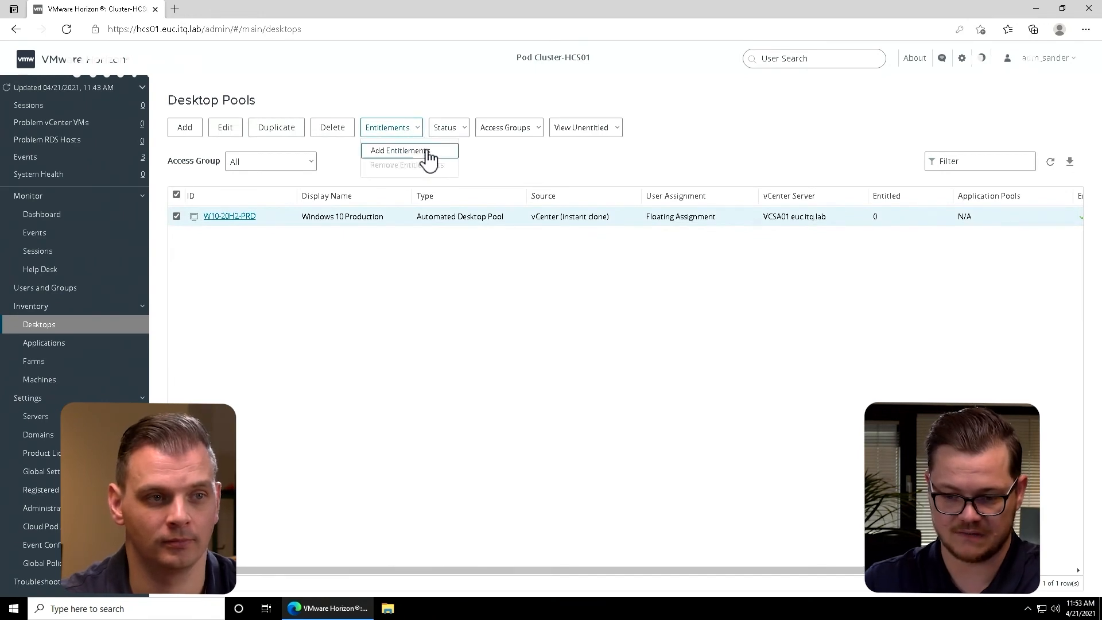
click(428, 154)
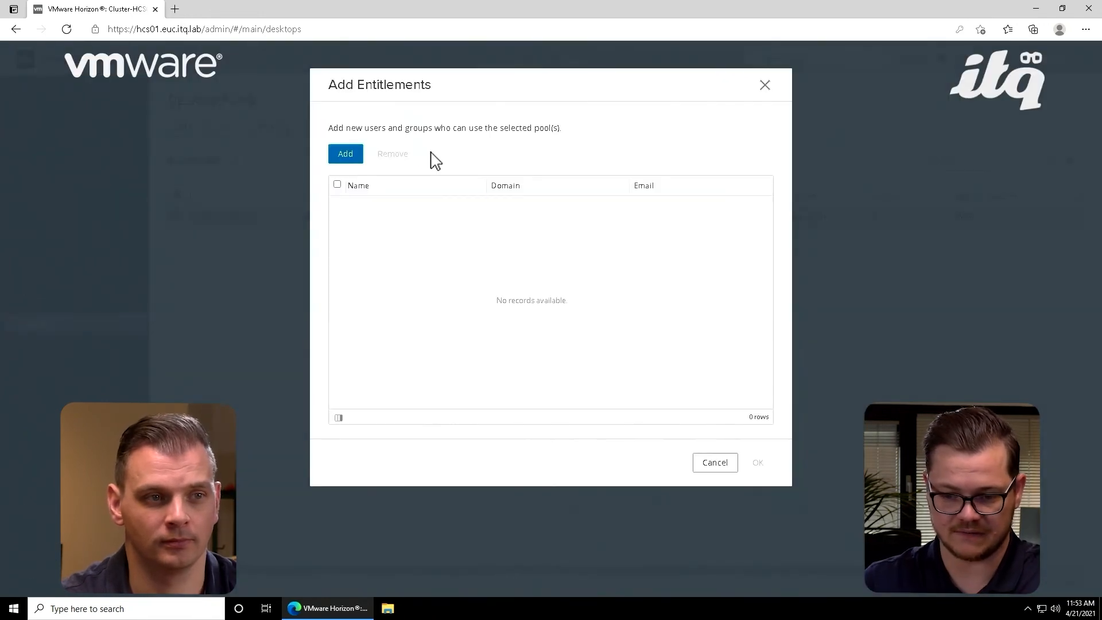
click(347, 160)
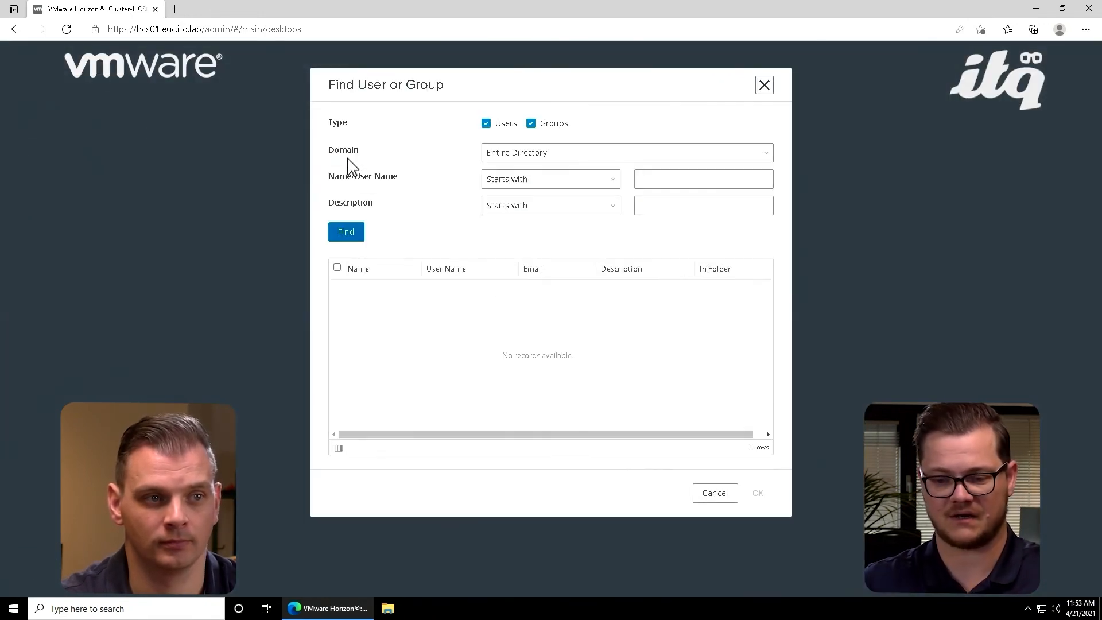
click(693, 175)
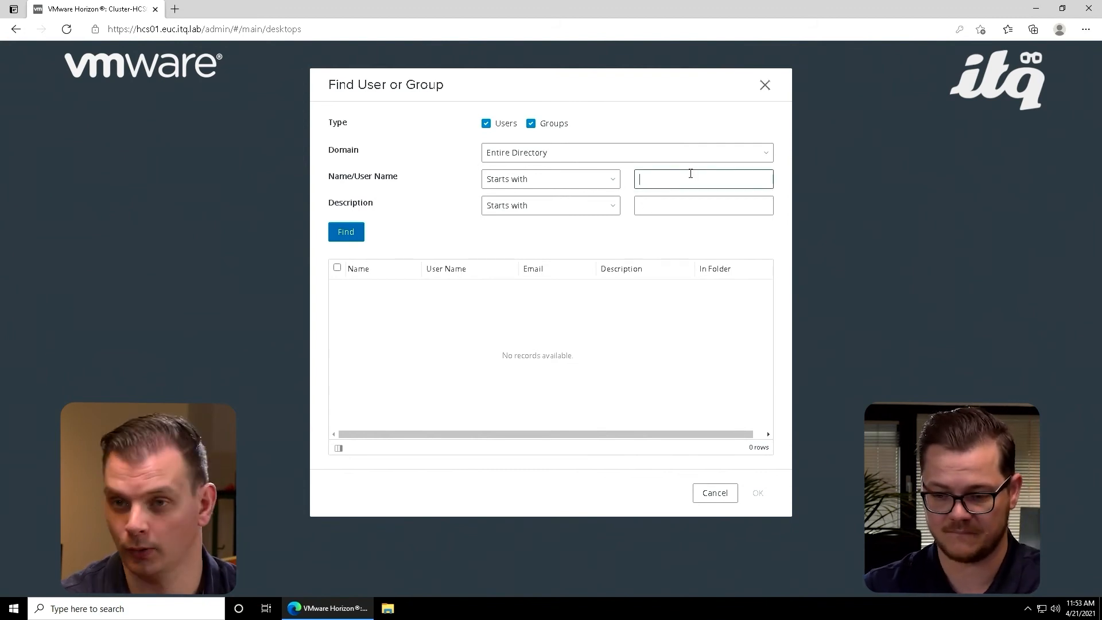
text(horizon)
key(Return)
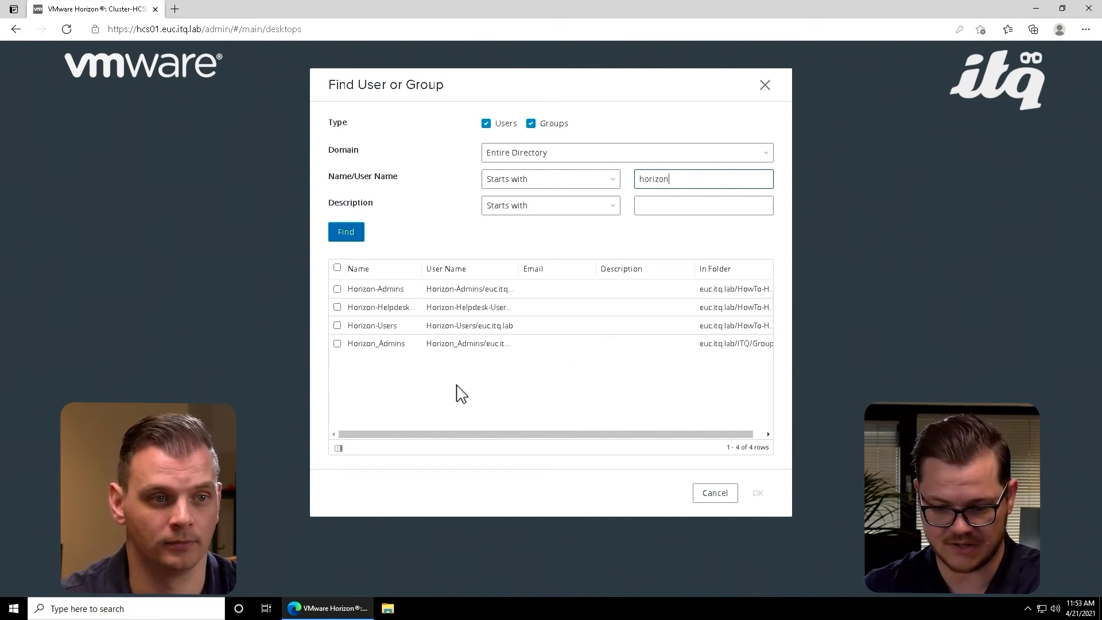
drag(517, 277, 564, 277)
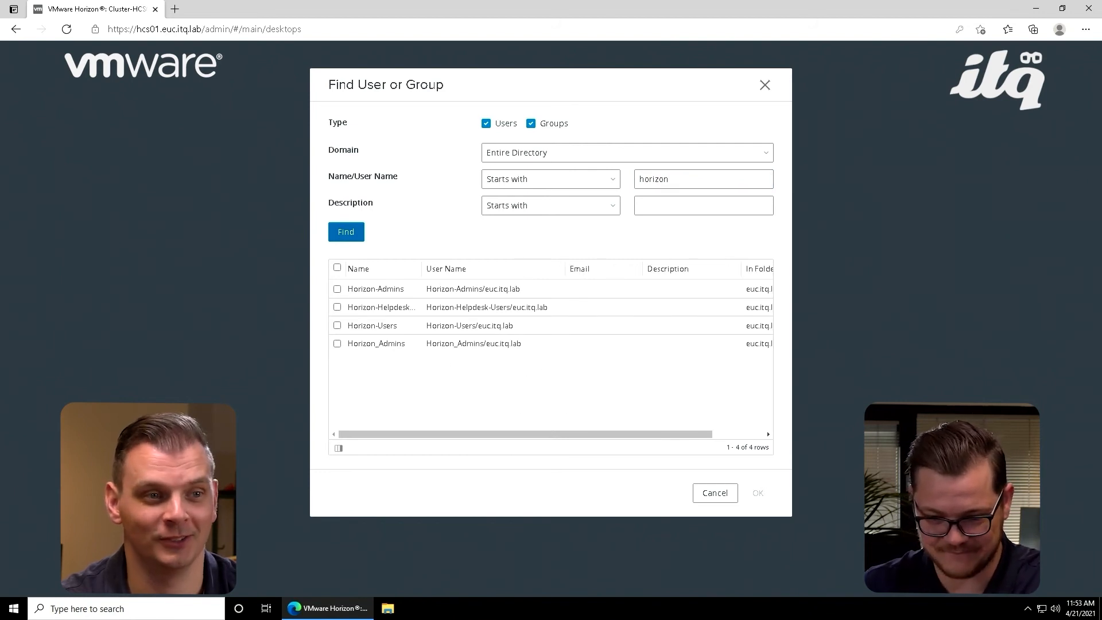
click(337, 325)
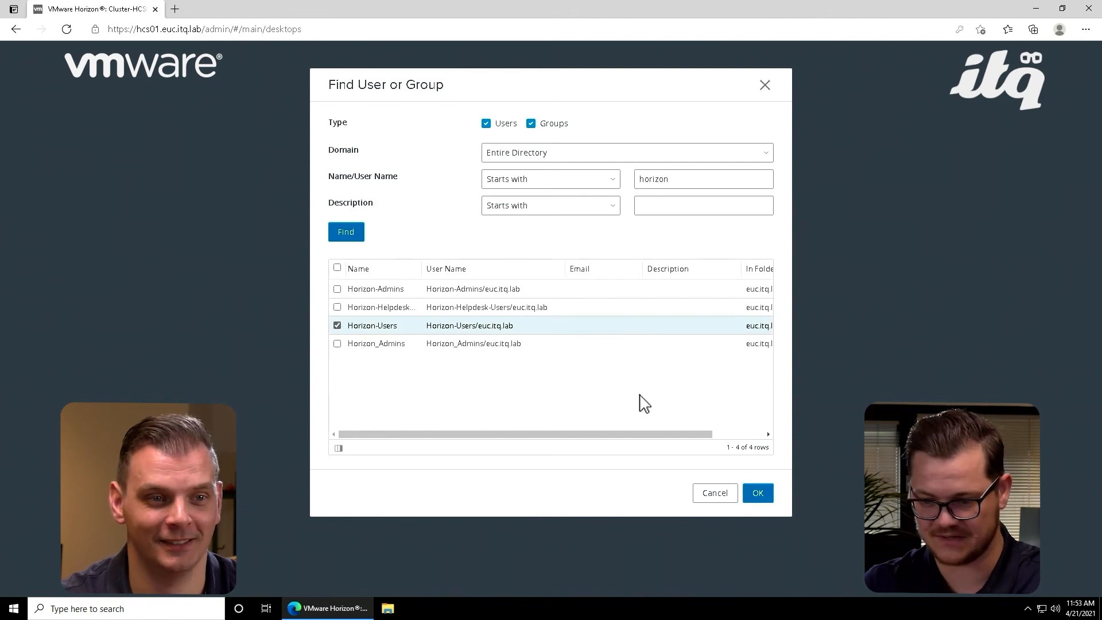
click(758, 493)
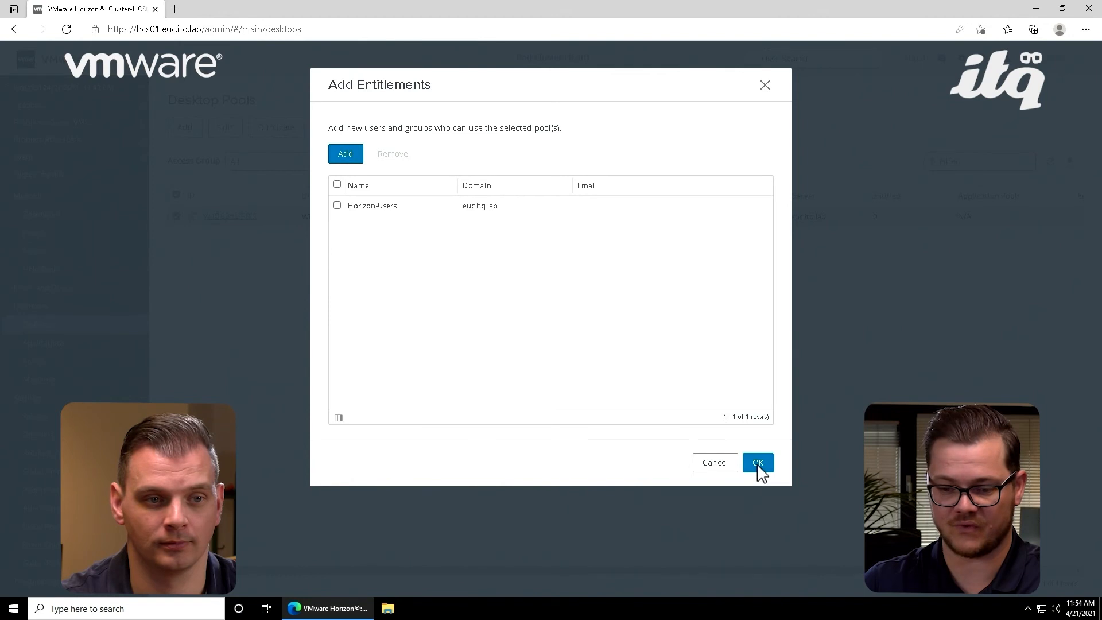
click(758, 466)
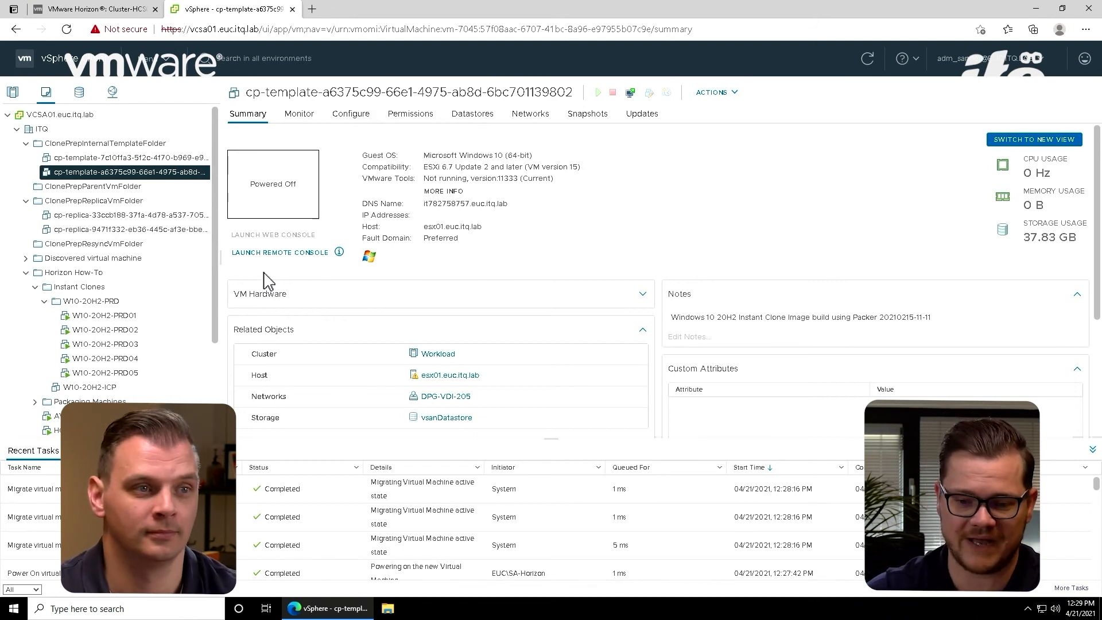
Step: Return to the Horizon console and start adding an application pool from installed applications, with Desktop Pool as the pool type
click(110, 18)
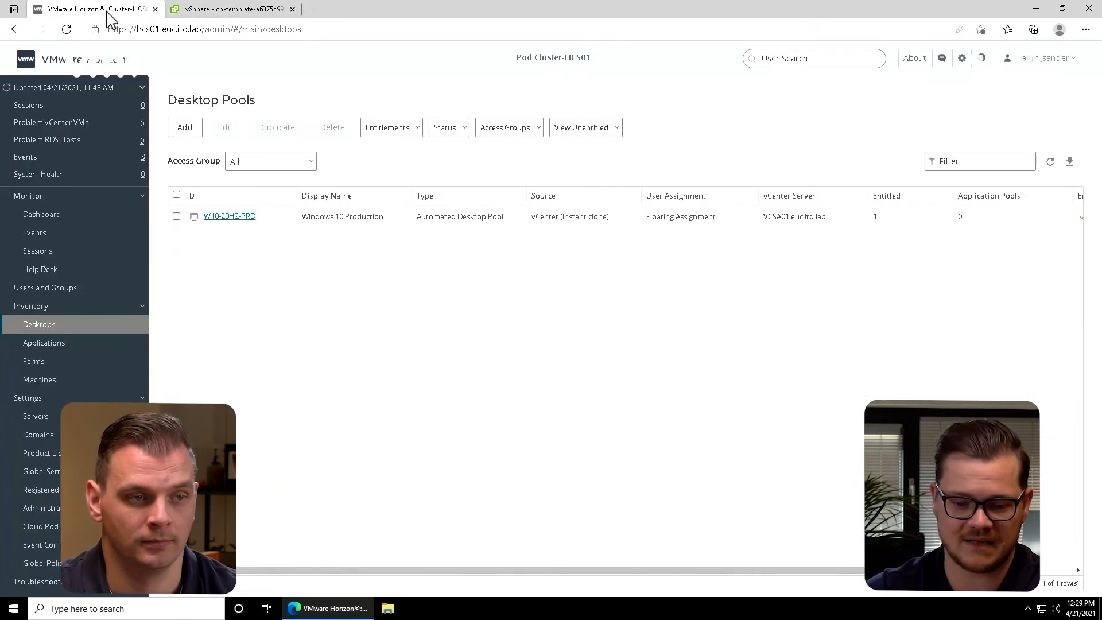
click(89, 348)
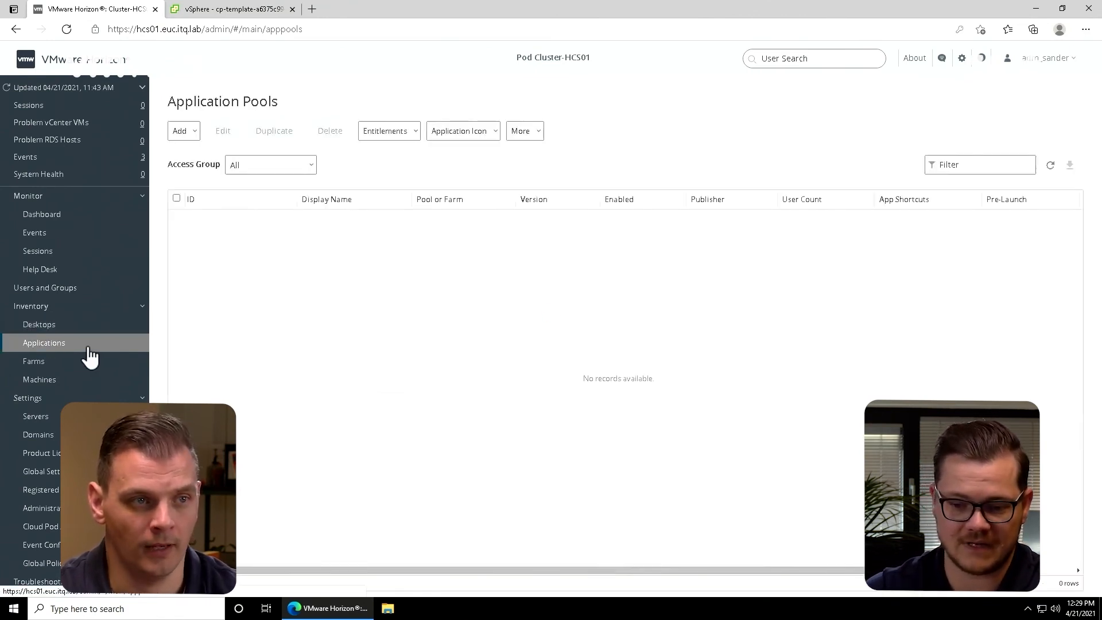
click(187, 132)
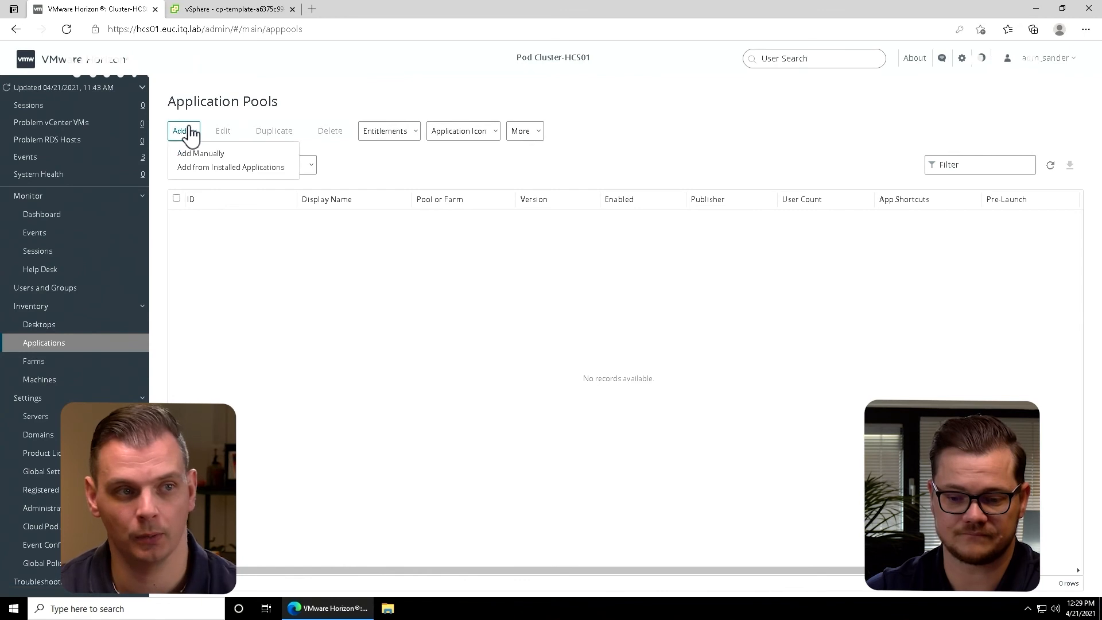
click(230, 170)
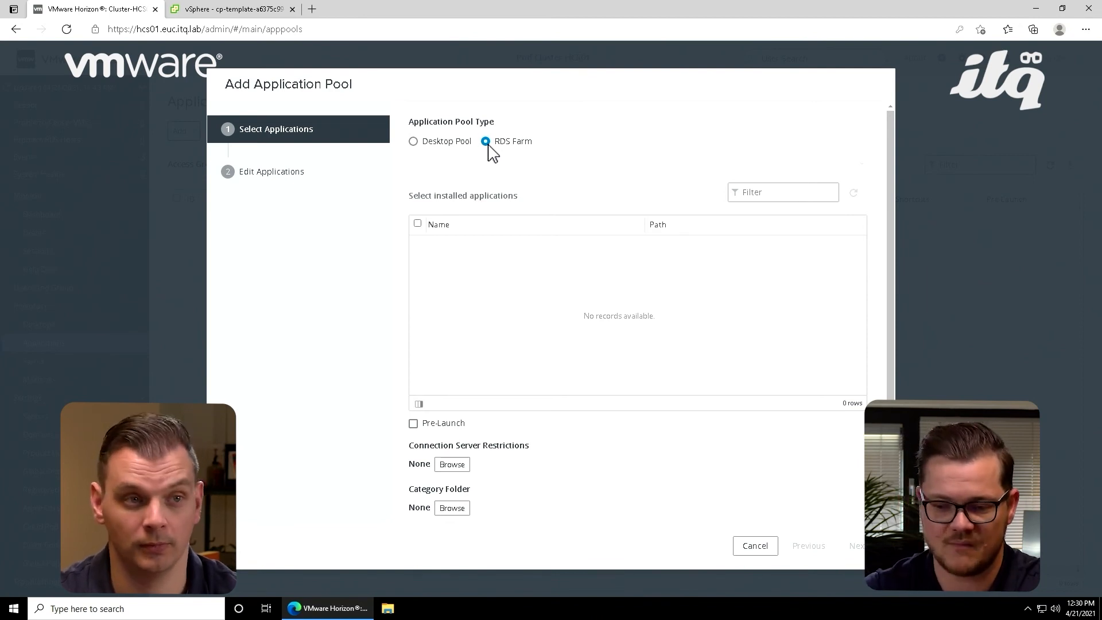
click(419, 140)
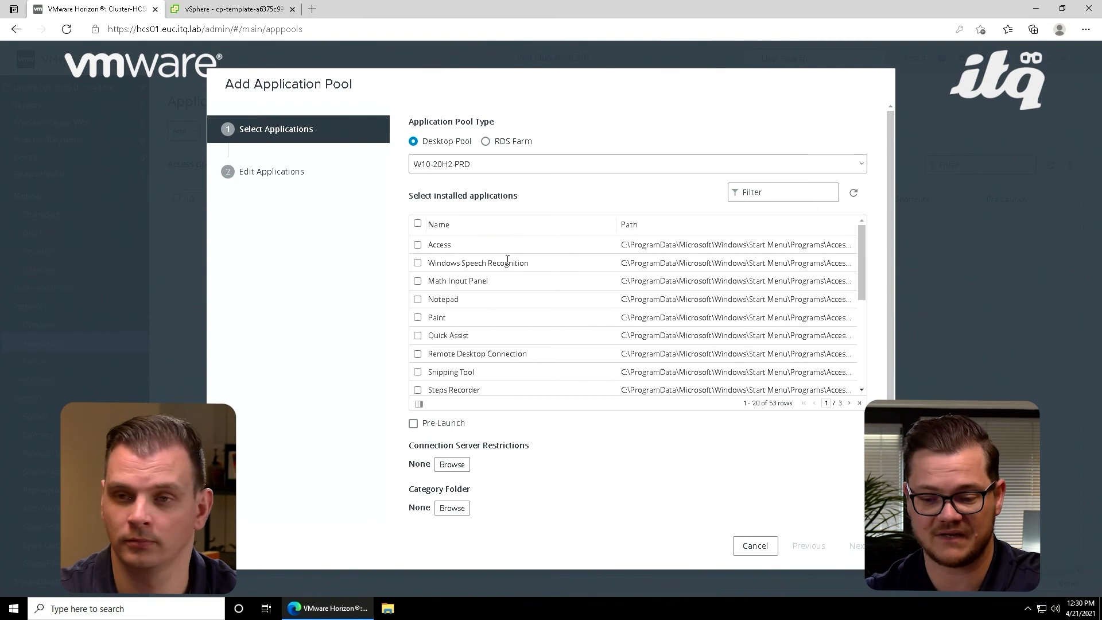
Step: Choose WordPad from the applications installed in W10-20H2-PRD and submit the application pool, keeping its default ID, display name and user entitlement option
scroll(511, 335, down, 2)
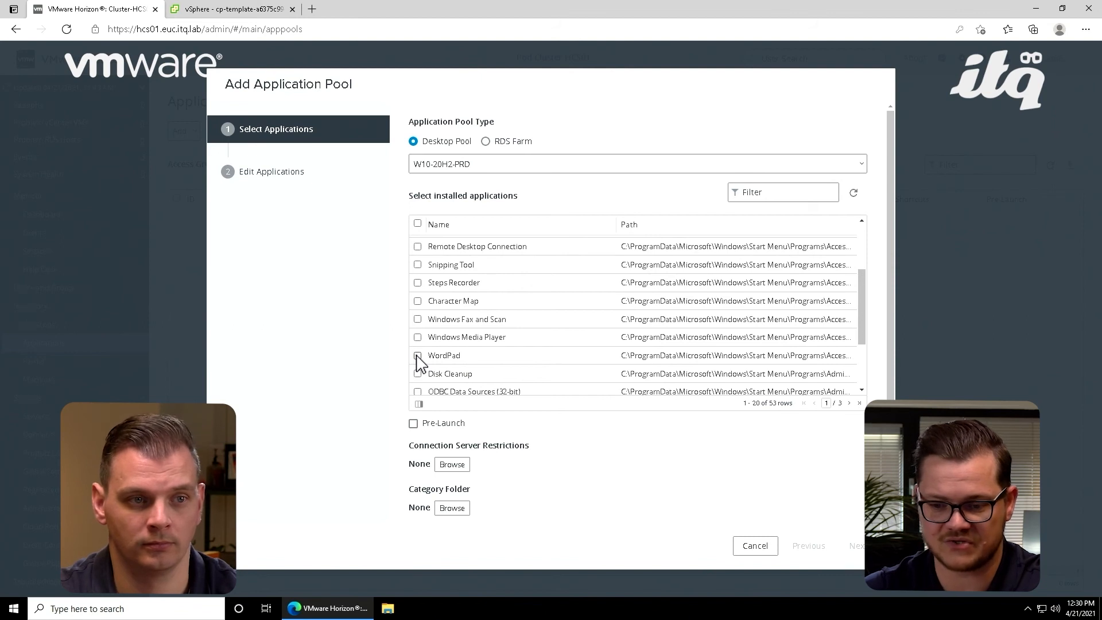
scroll(488, 338, up, 2)
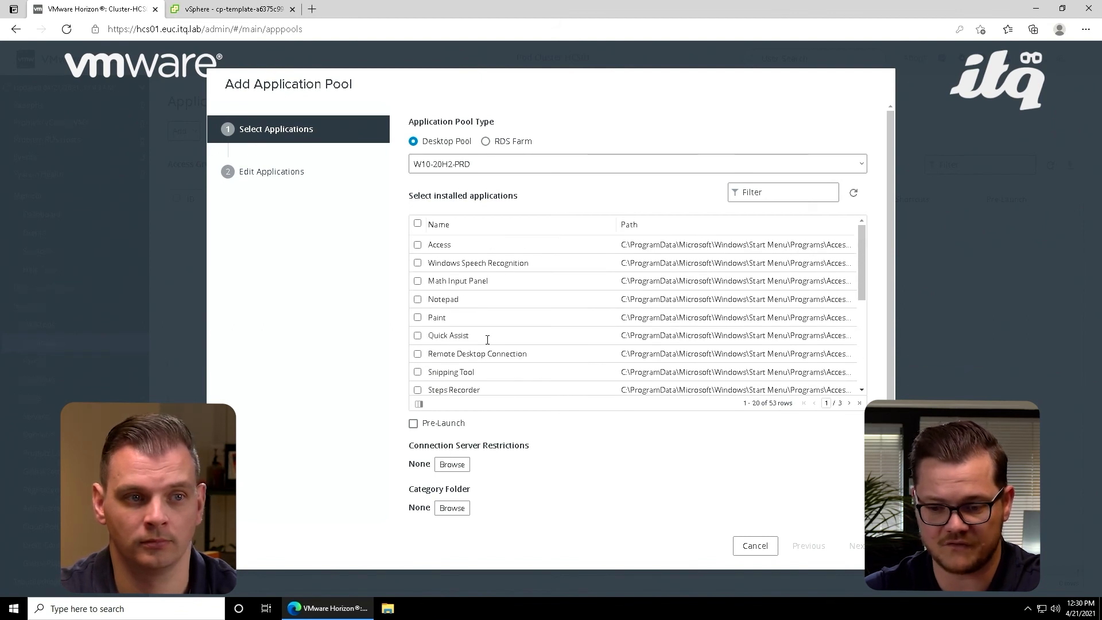
scroll(487, 340, down, 3)
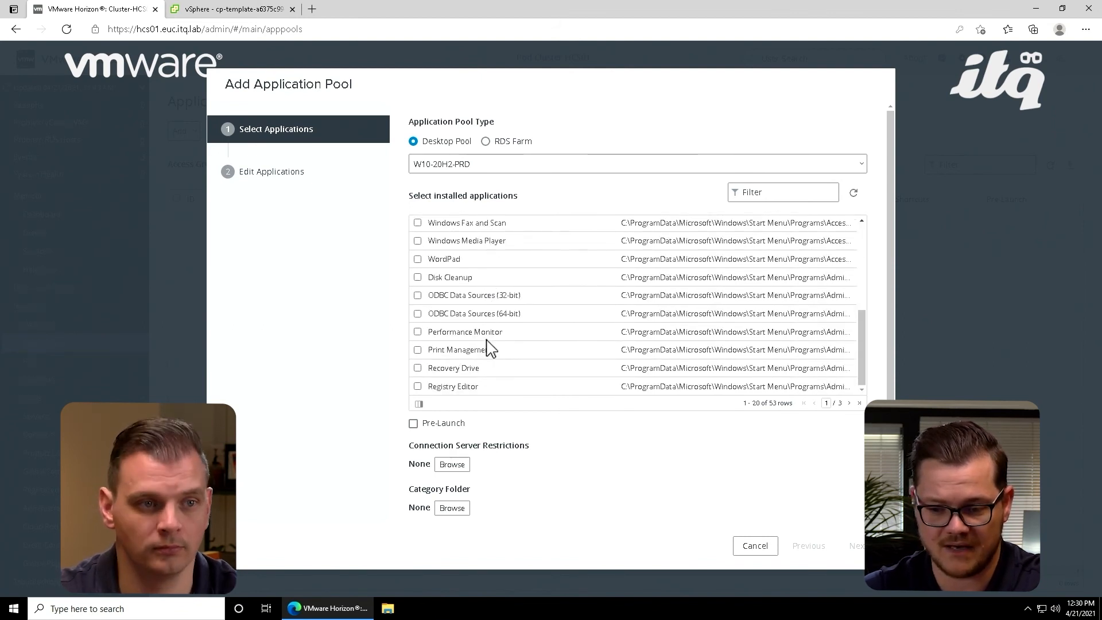
scroll(488, 345, up, 2)
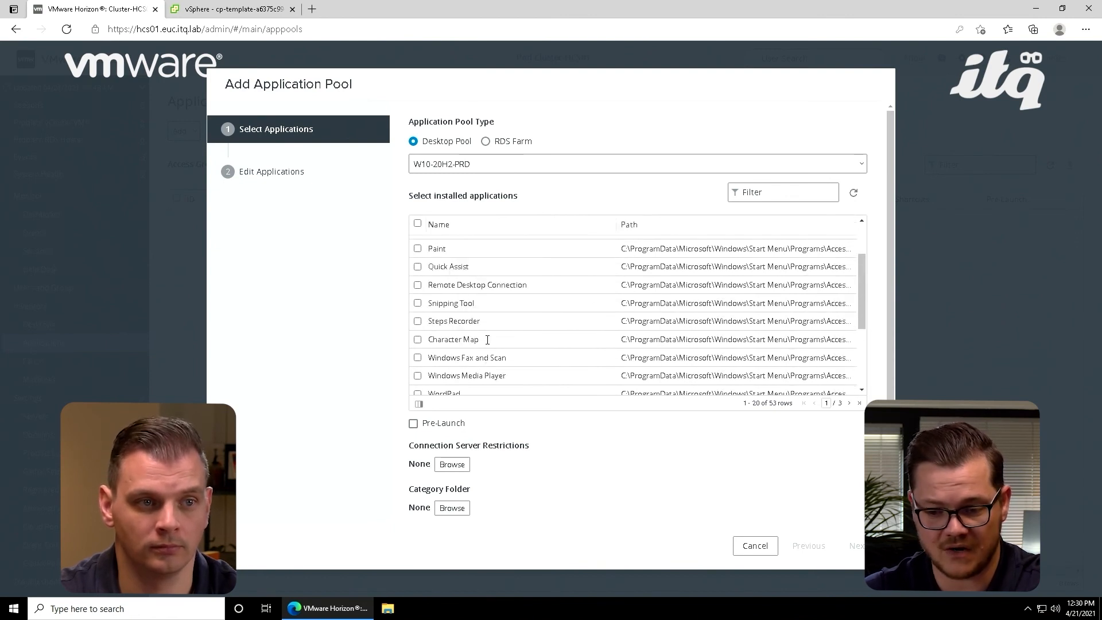
scroll(488, 340, down, 2)
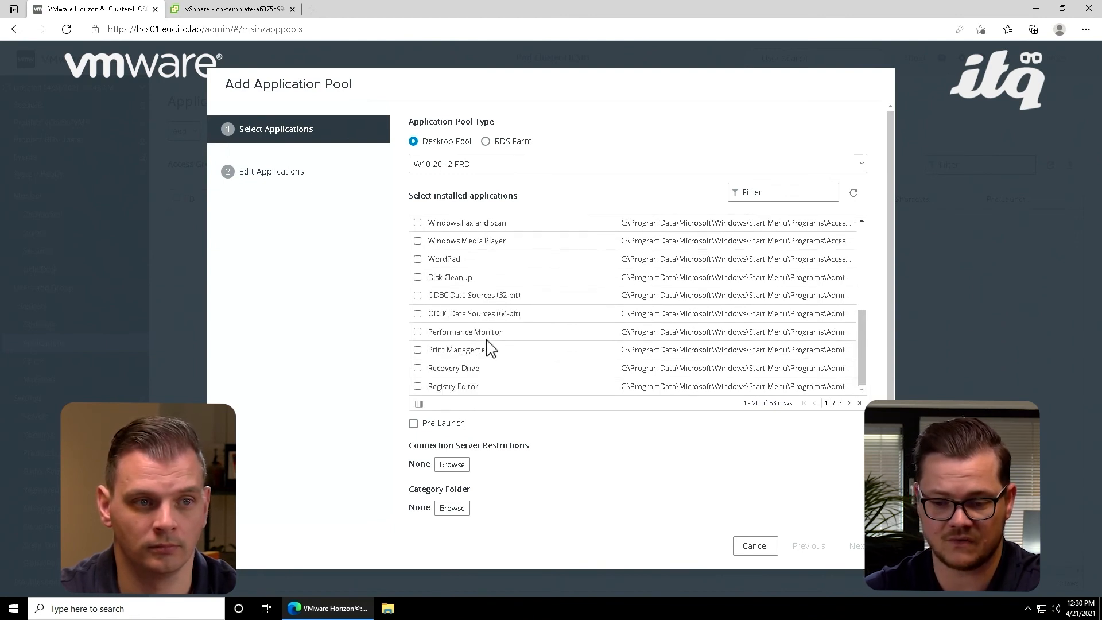
click(418, 260)
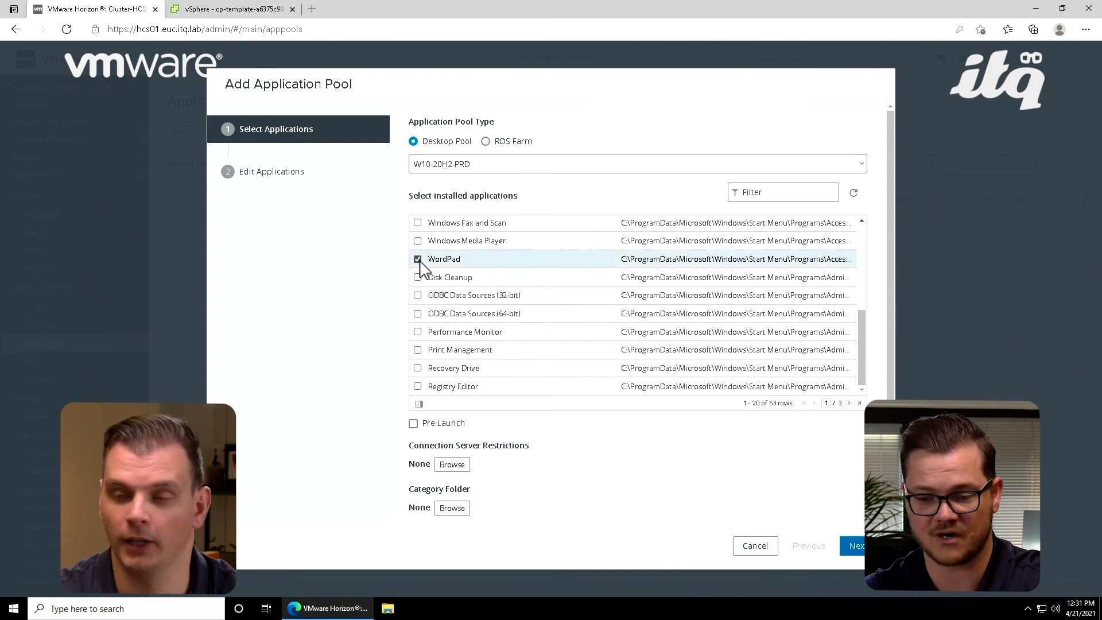
scroll(653, 497, down, 1)
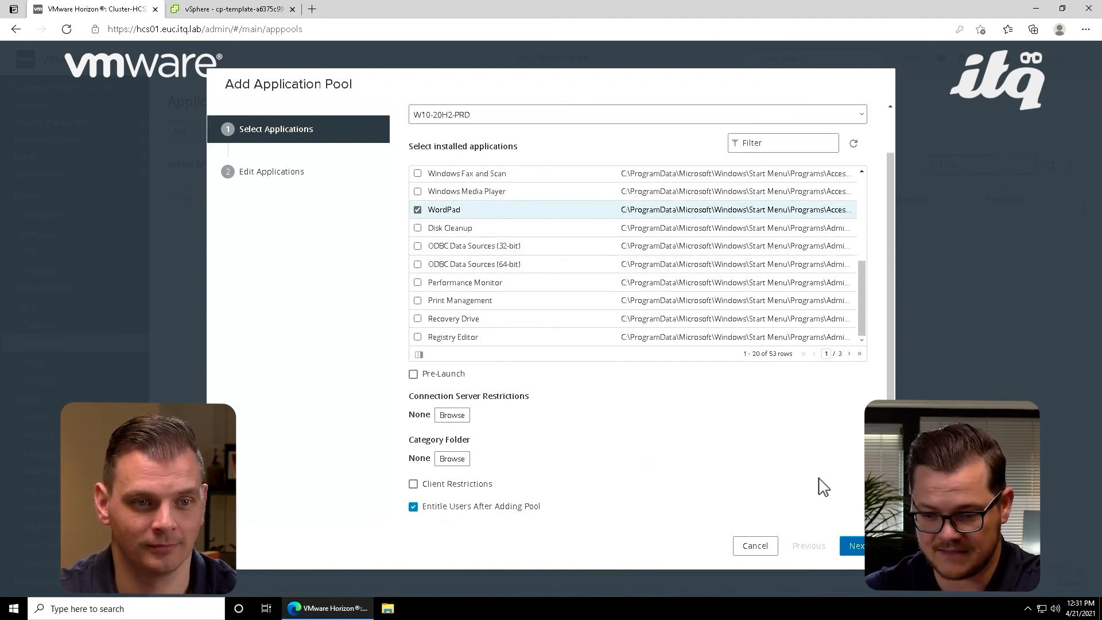
click(855, 547)
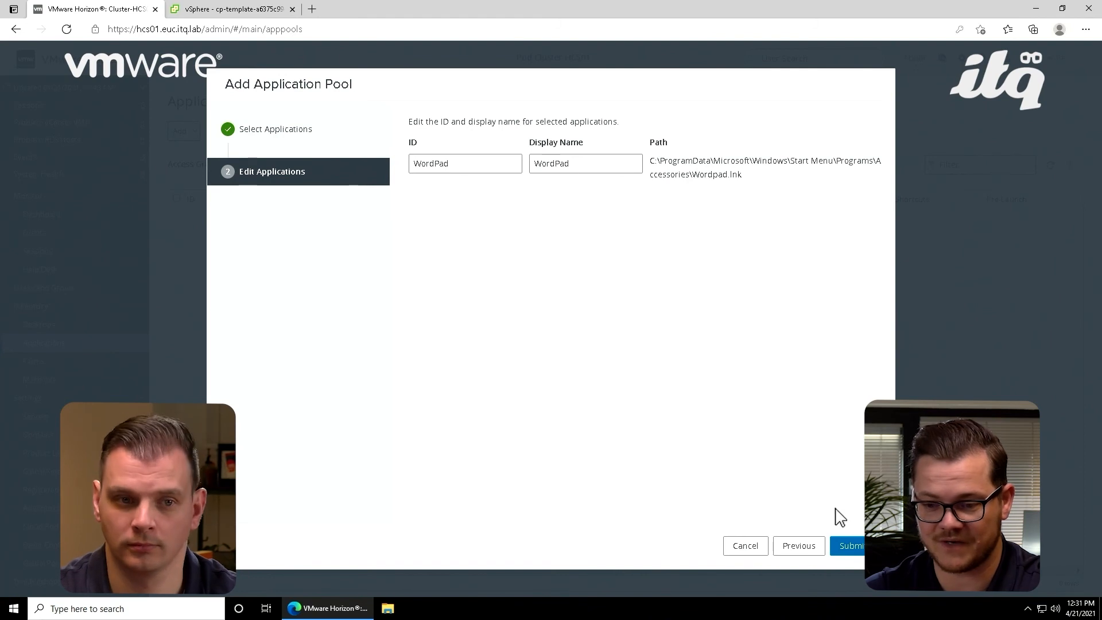
click(852, 546)
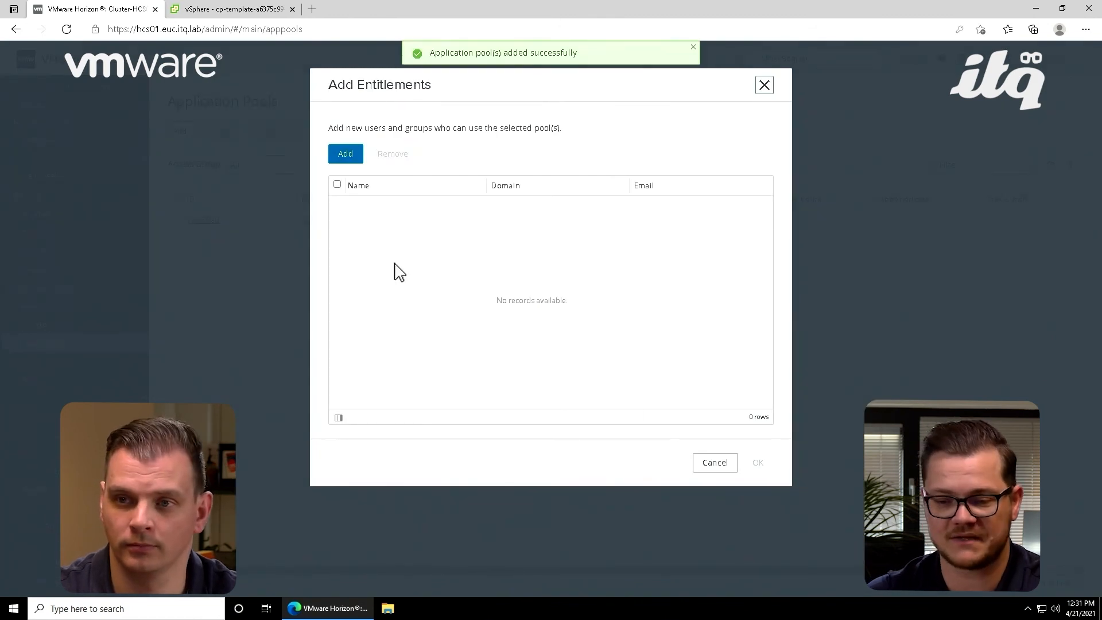
Step: Entitle the Horizon-Users group to the WordPad application pool, searching for names starting with "horizon"
click(348, 158)
click(661, 179)
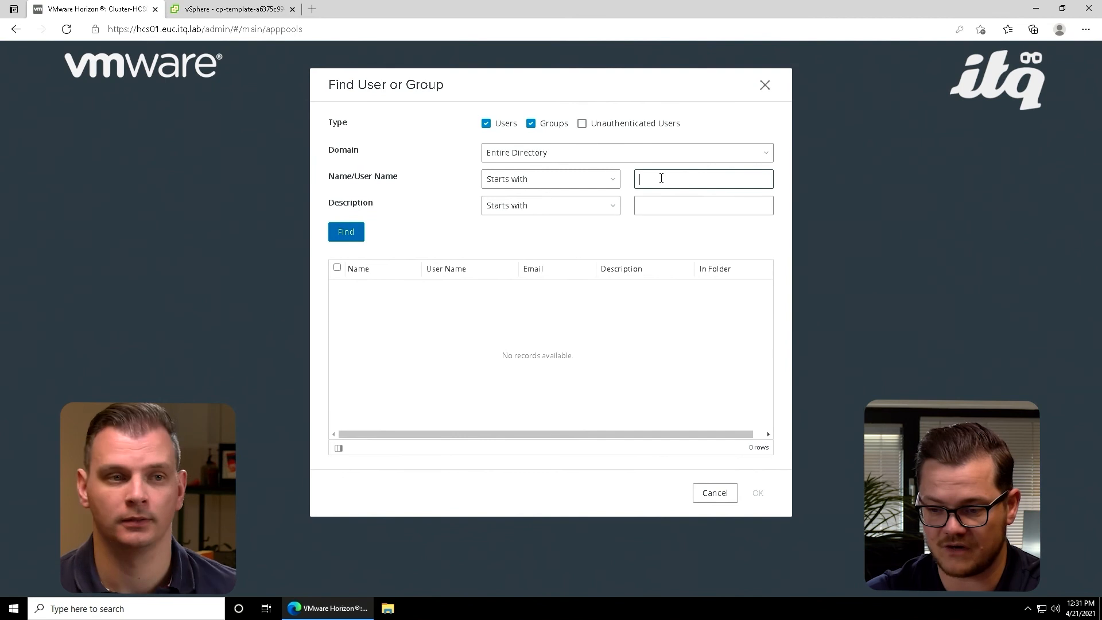
text(horizon)
key(Return)
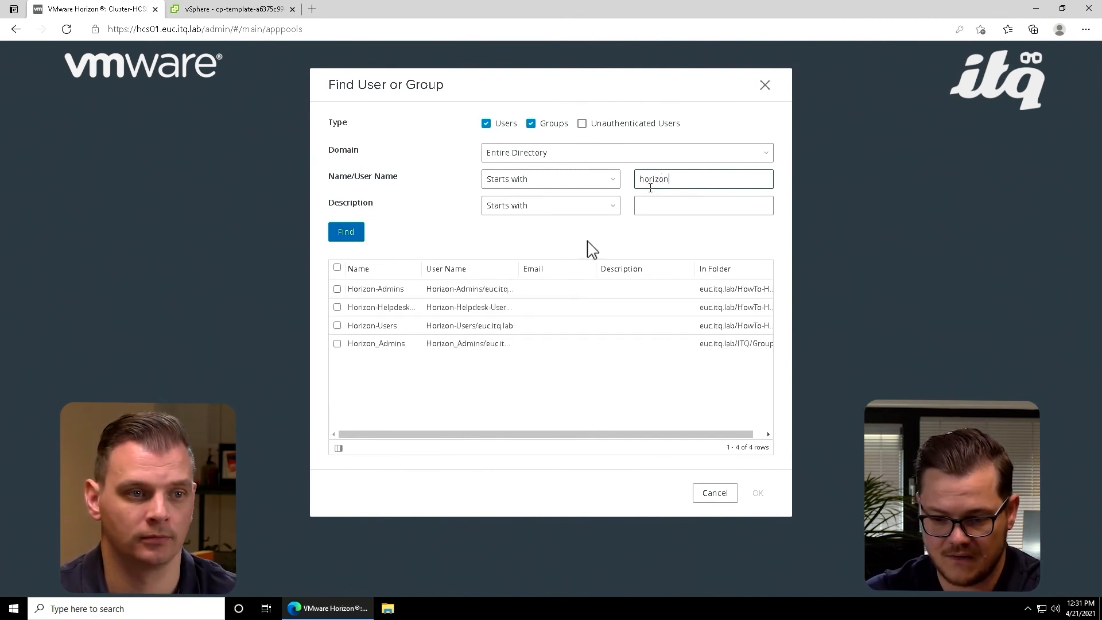
click(337, 326)
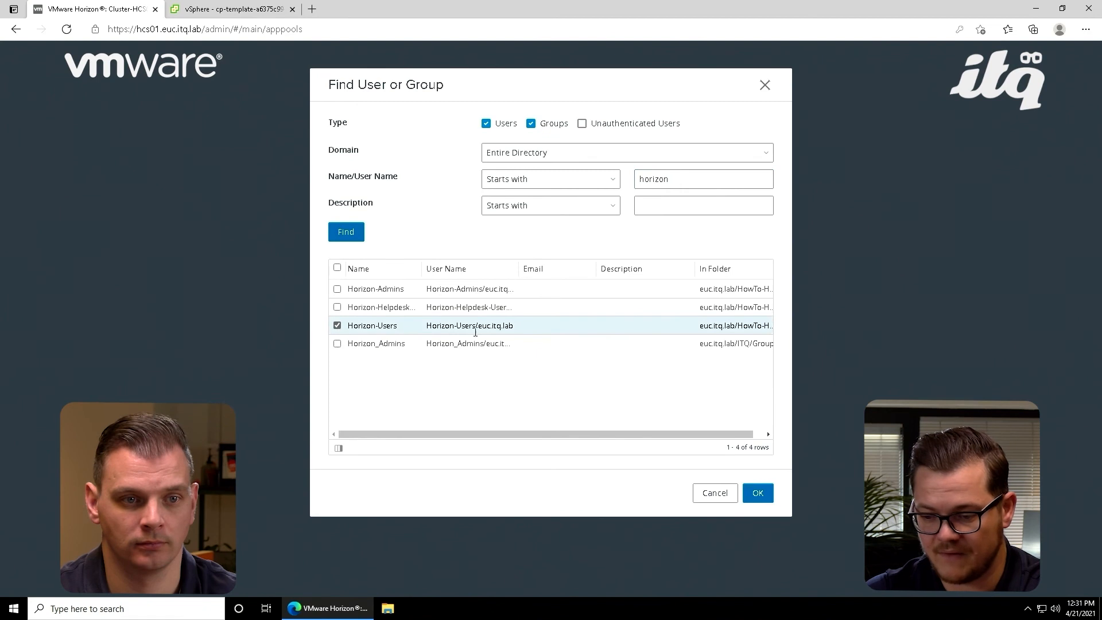
click(756, 493)
click(755, 463)
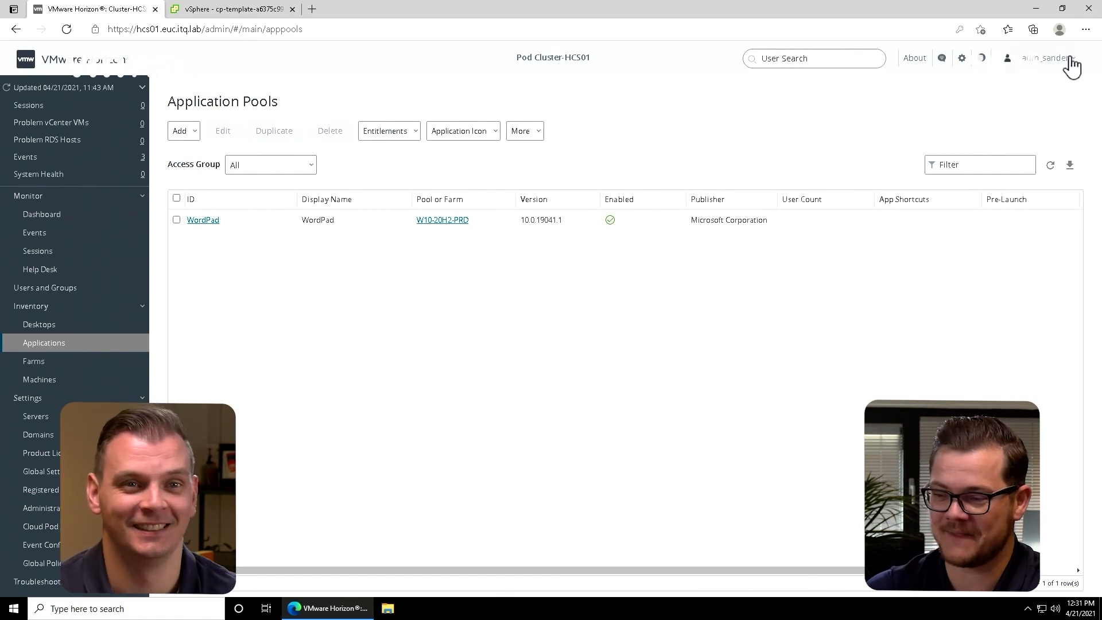
click(1085, 30)
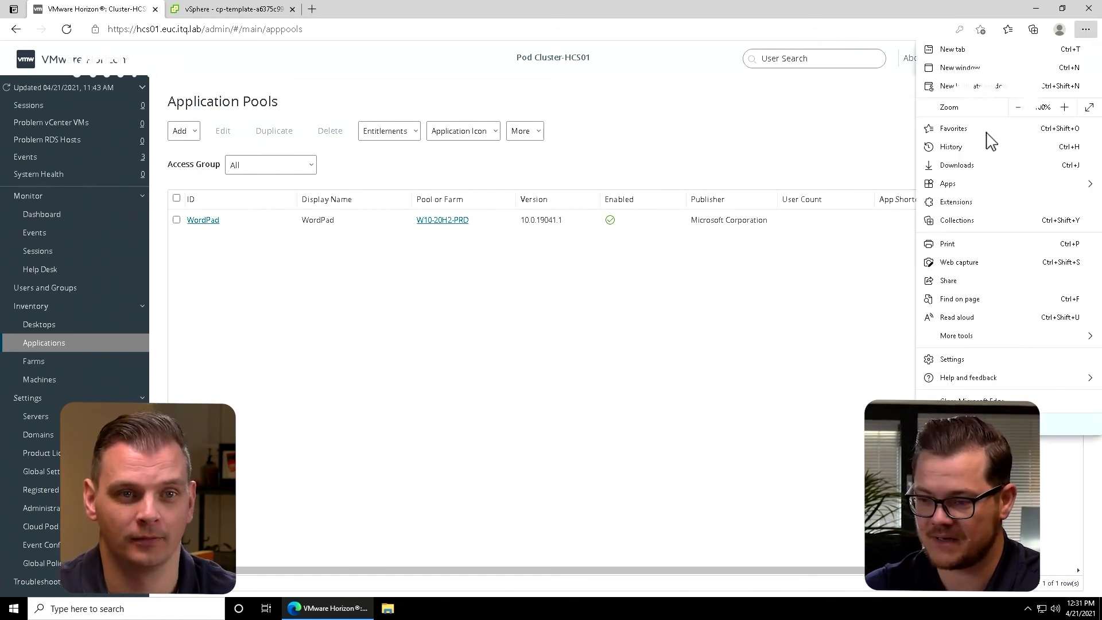
click(996, 90)
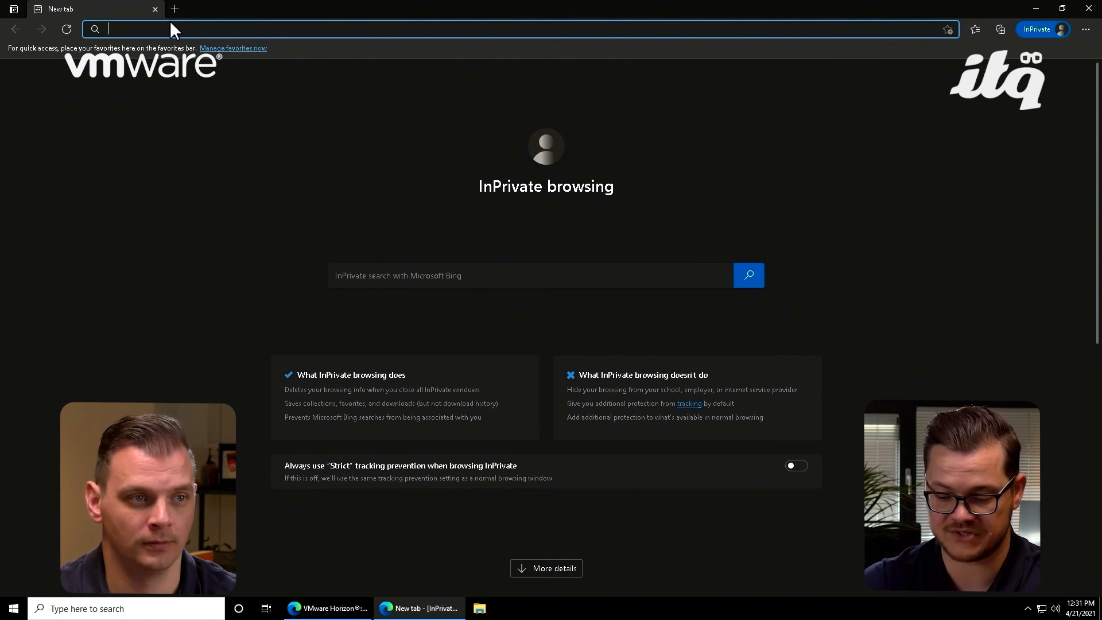
text(hcs01.euc.itq.lab/admin)
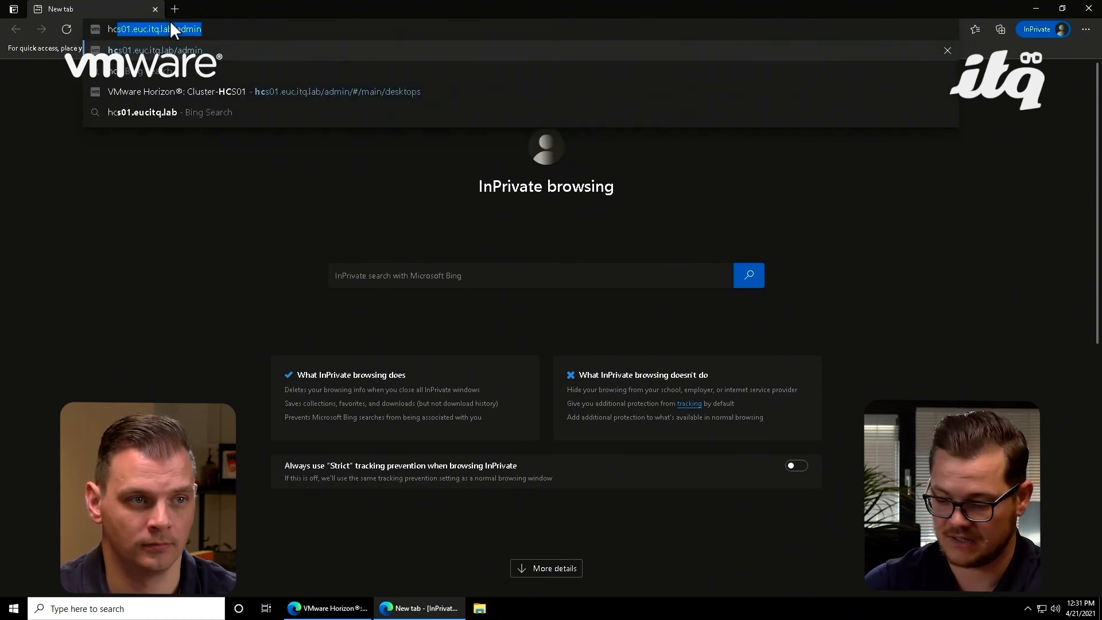
key(Return)
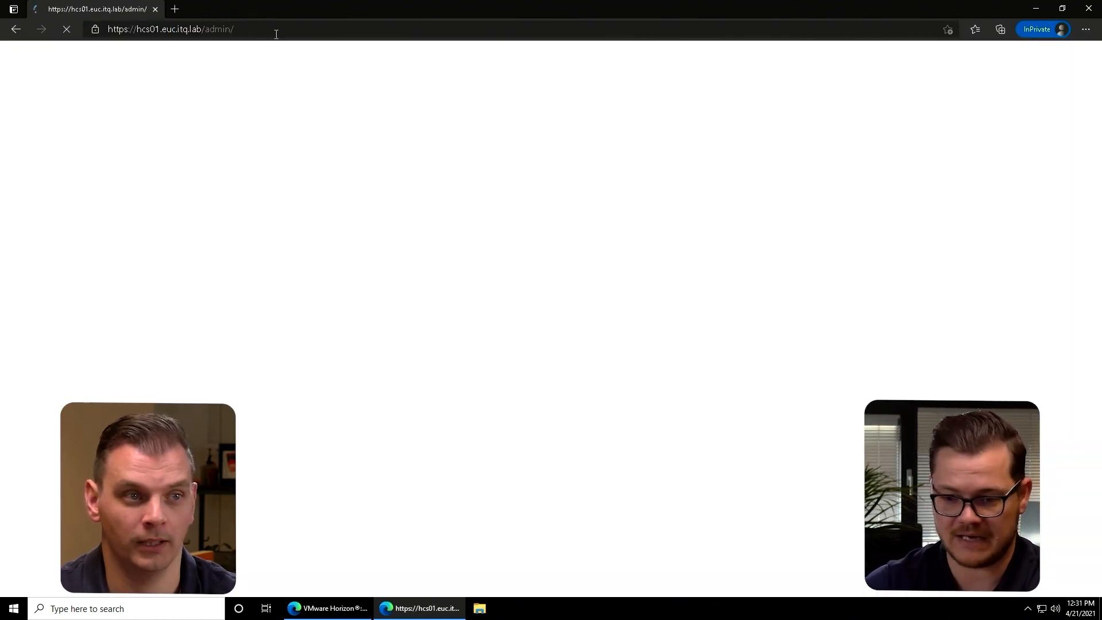
click(277, 35)
key(End)
key(BackSpace)
key(BackSpace)
key(BackSpace)
key(BackSpace)
key(BackSpace)
key(BackSpace)
key(BackSpace)
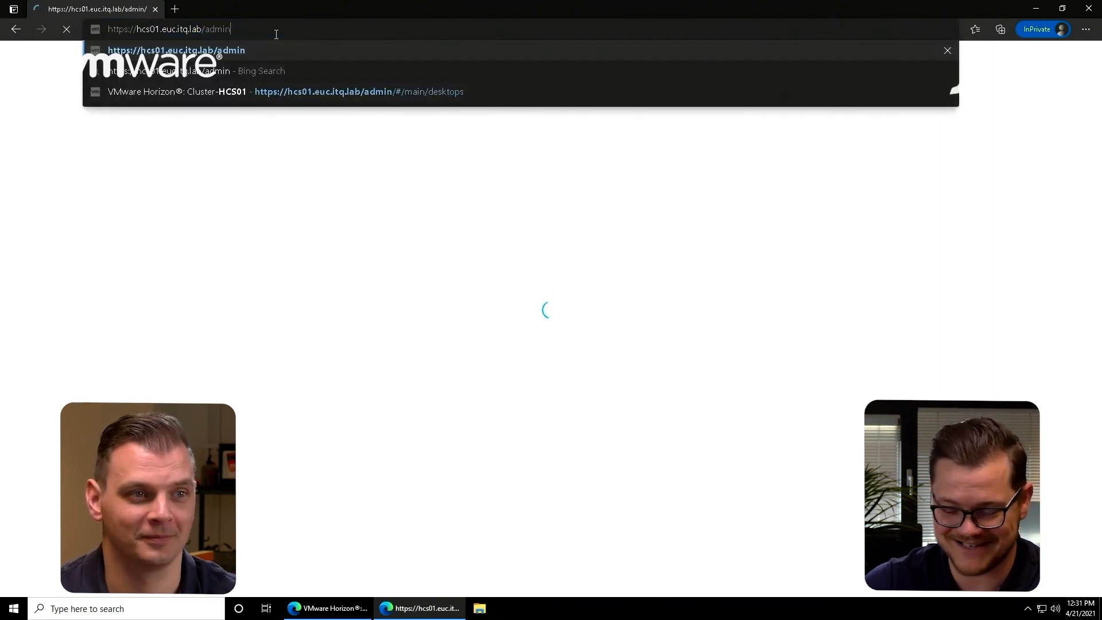
key(Return)
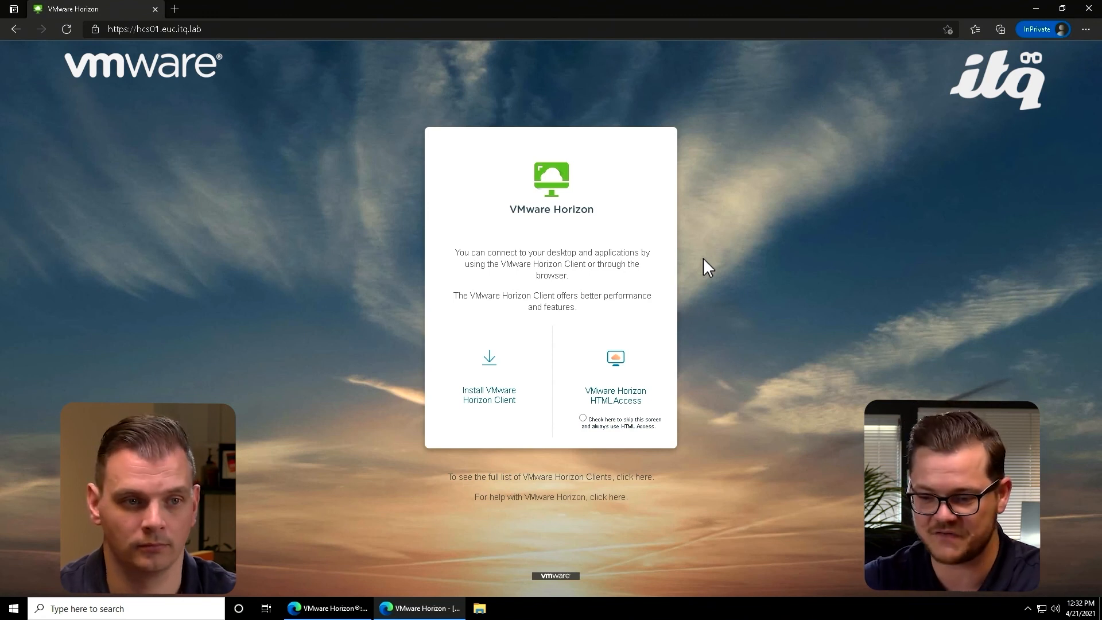
click(631, 375)
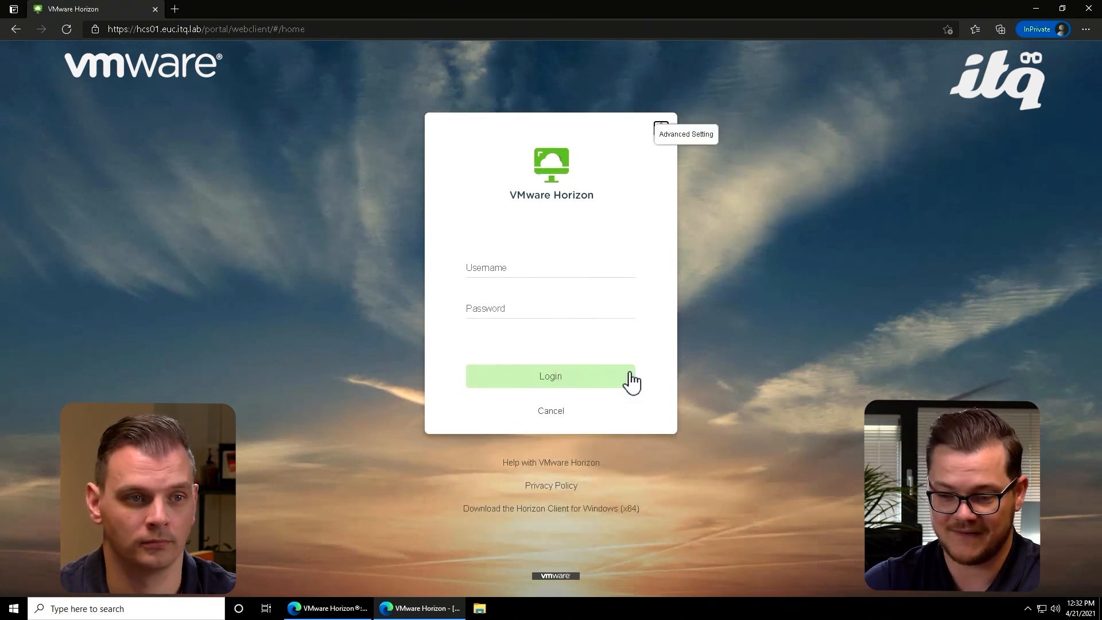
Step: Log in to Horizon HTML Access with the saved administrator username and enter the account password
click(517, 268)
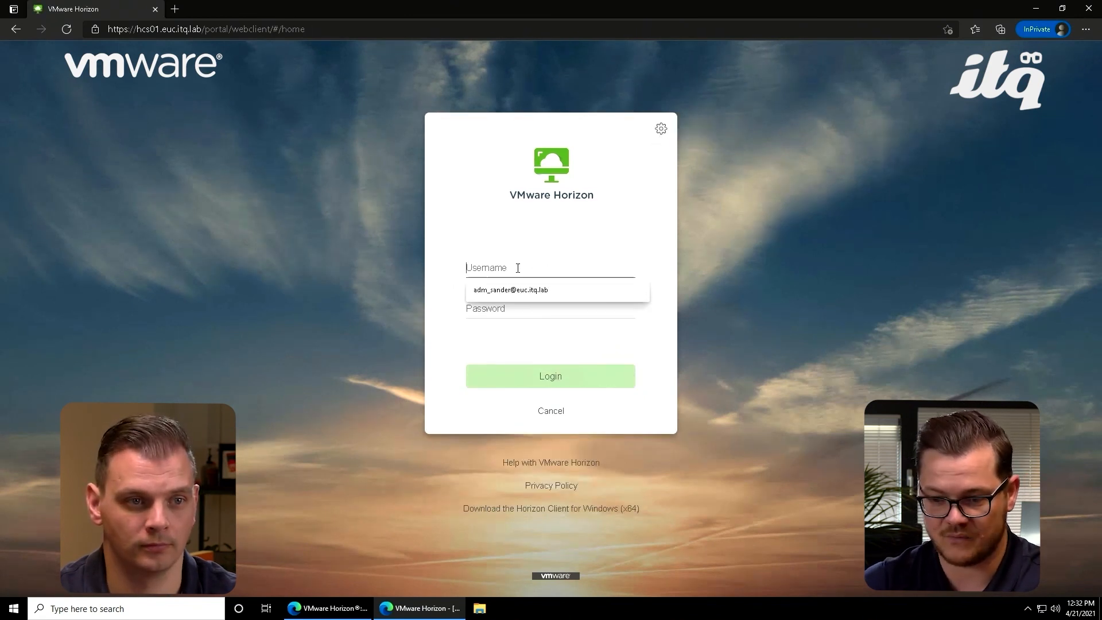
click(527, 292)
click(515, 307)
text(•••)
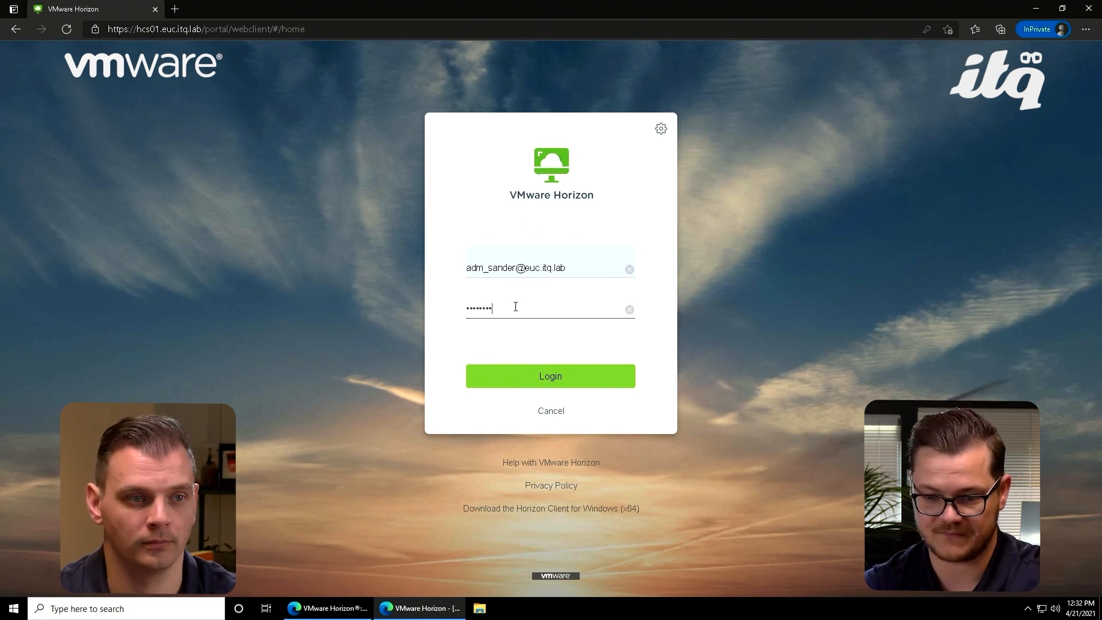
key(Return)
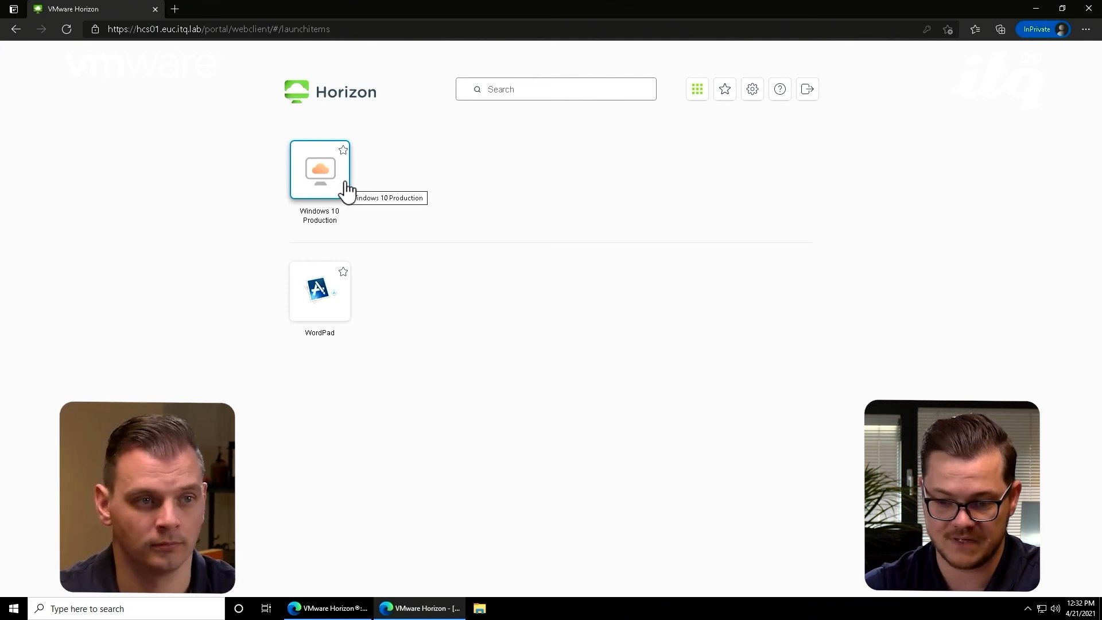
Step: Launch the Windows 10 Production desktop and check which applications are installed in it
click(309, 179)
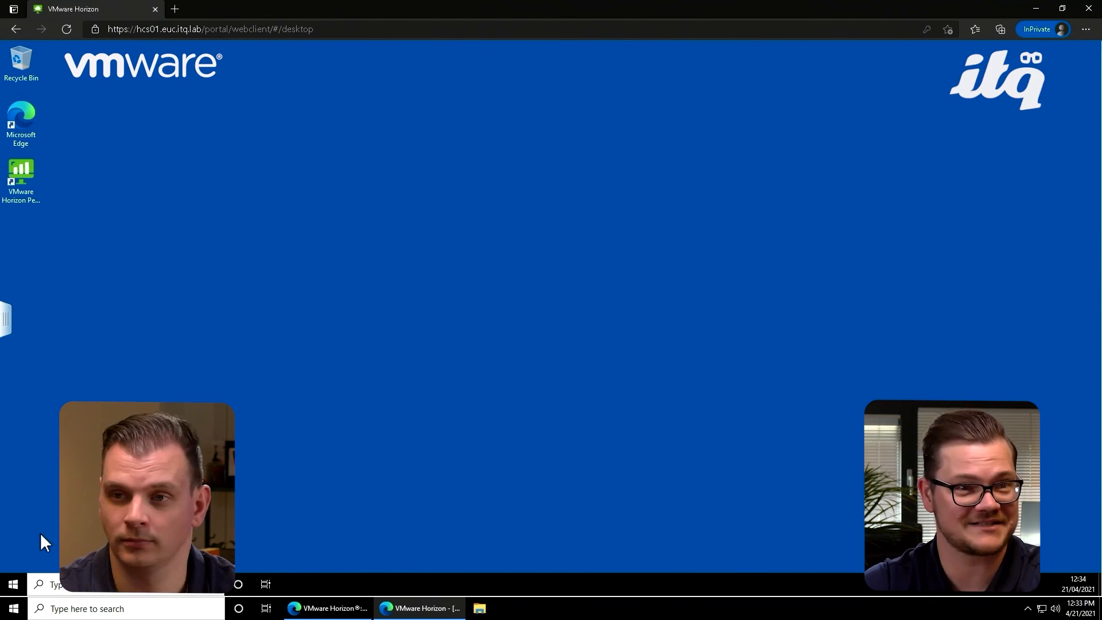
click(16, 582)
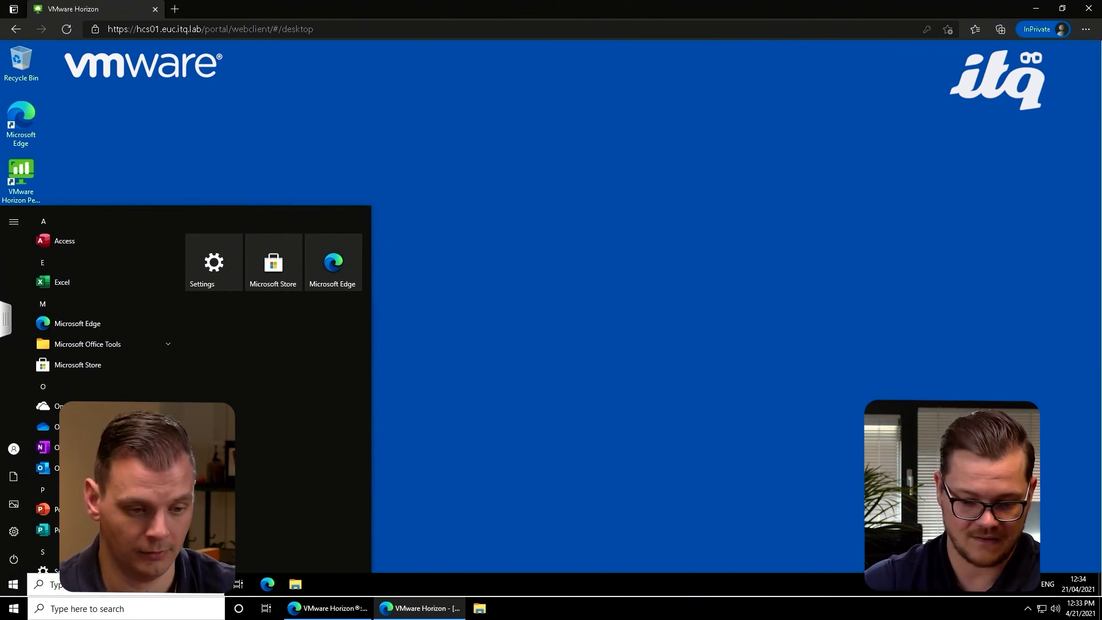
click(17, 580)
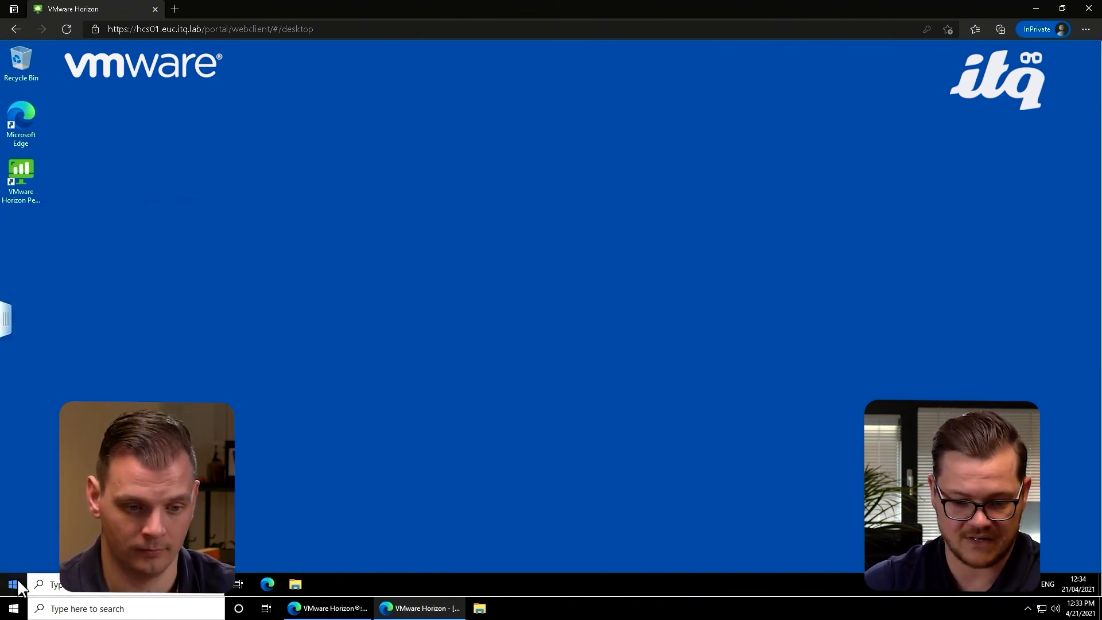
Step: Sign out of the Windows 10 Production desktop session and dismiss the disconnection notice
right_click(18, 580)
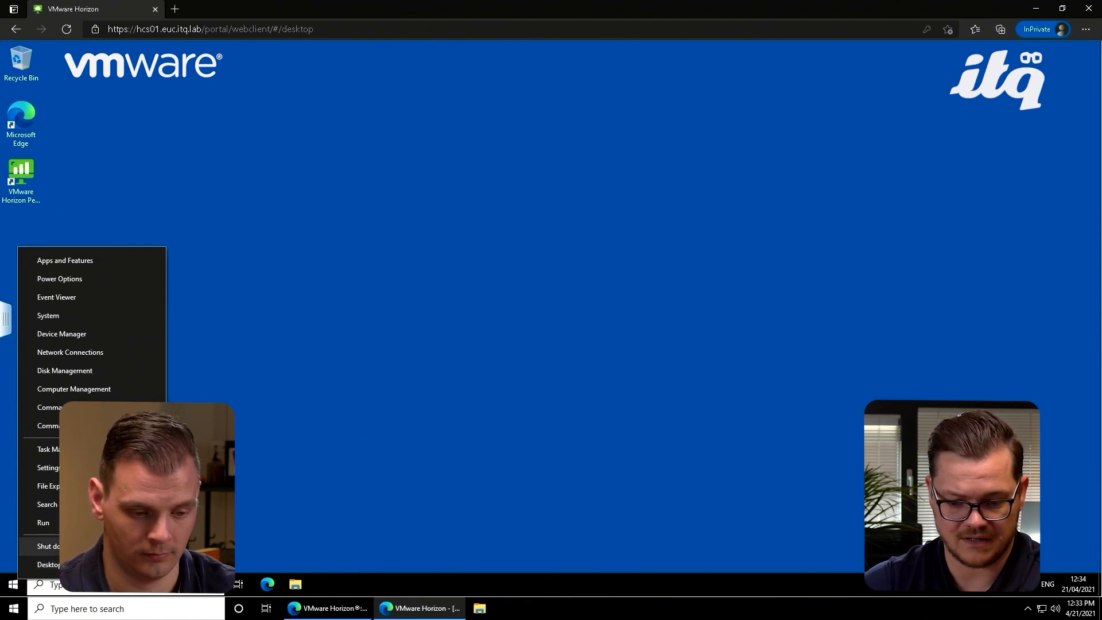
mouse_move(49, 546)
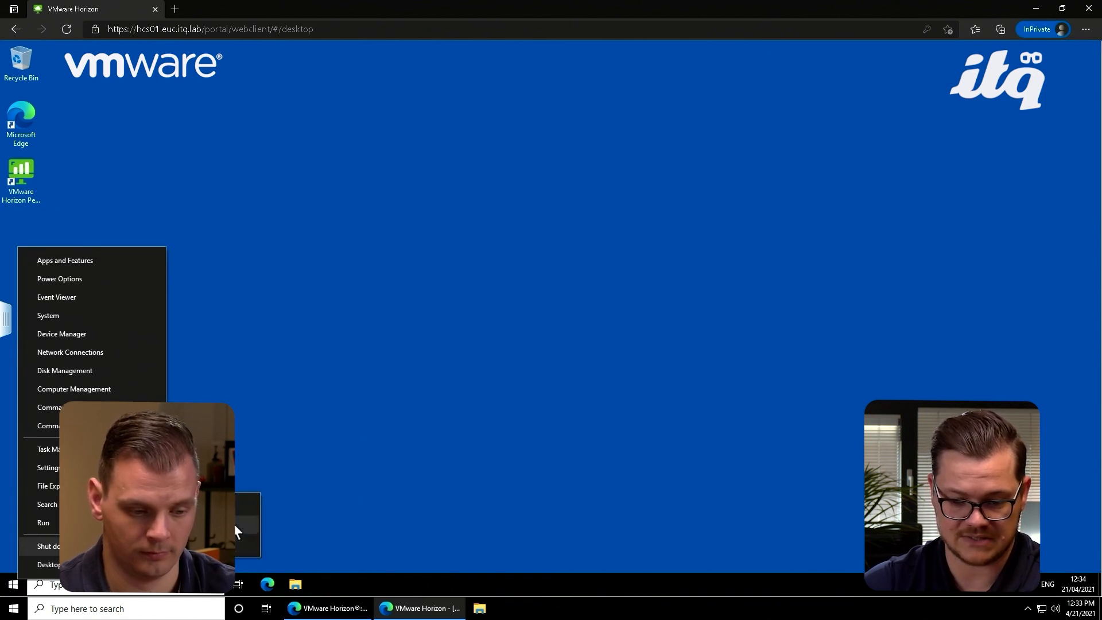
click(230, 507)
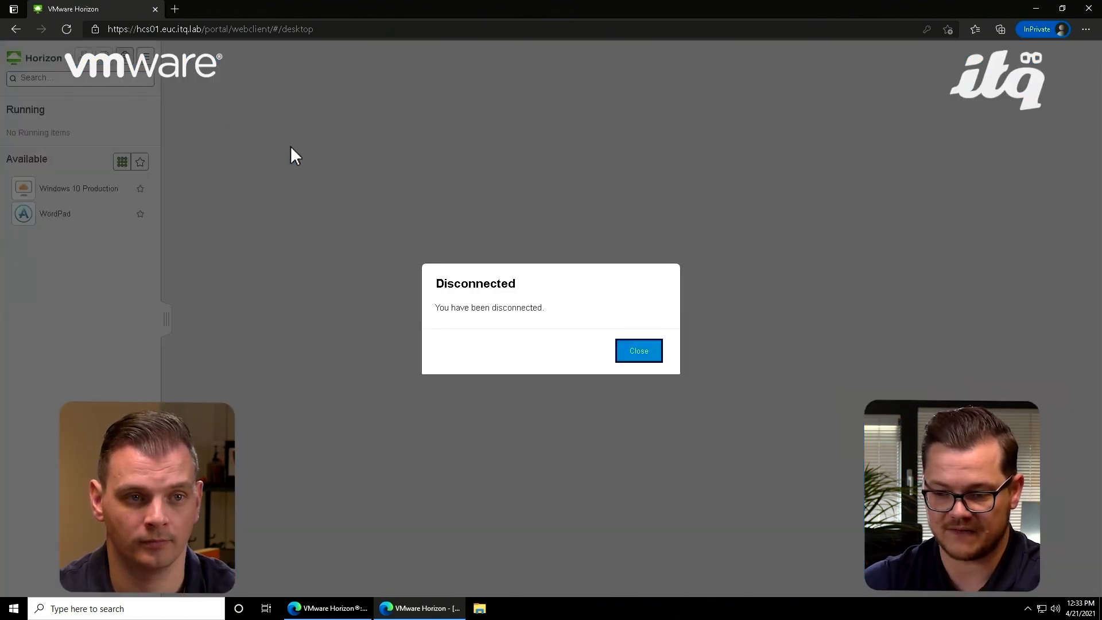
click(636, 352)
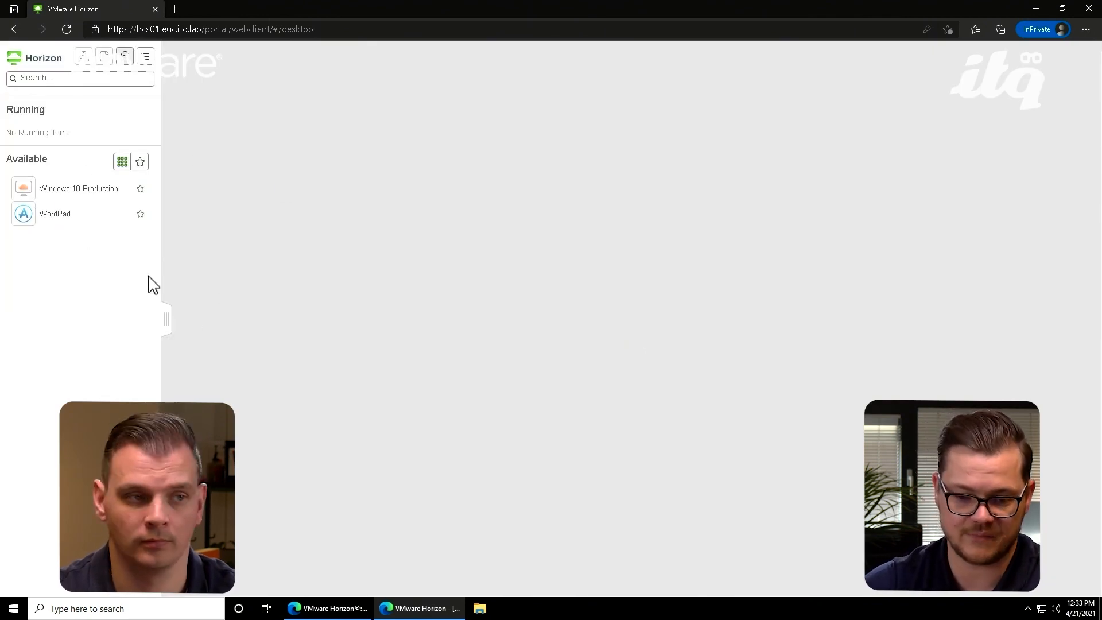
Step: Launch the published WordPad application and collapse the Horizon sidebar to show its full window
click(58, 222)
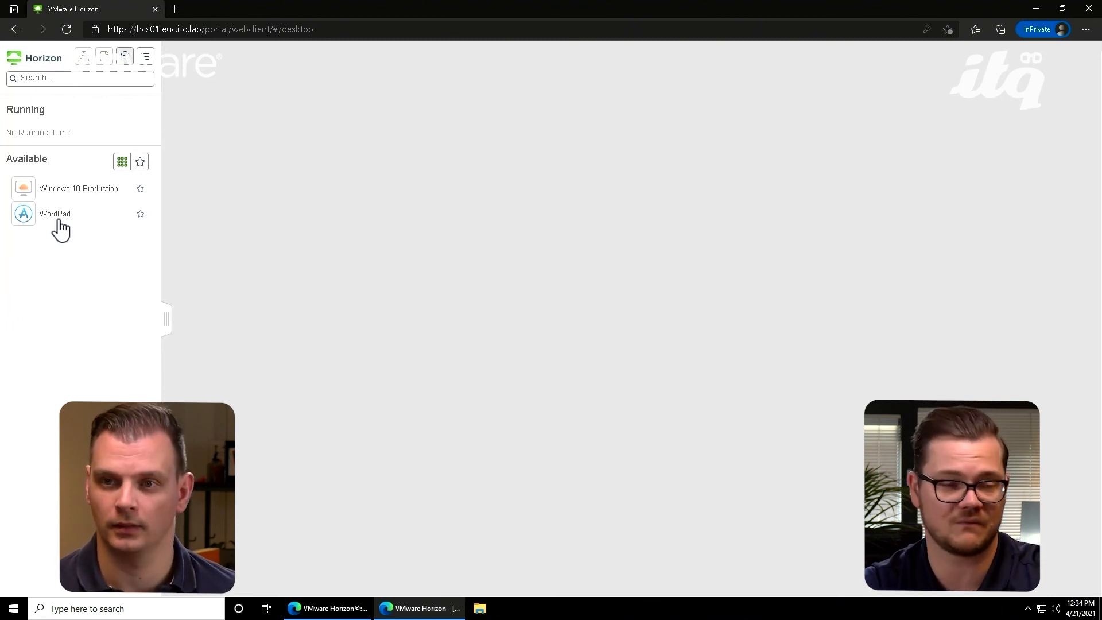
click(59, 221)
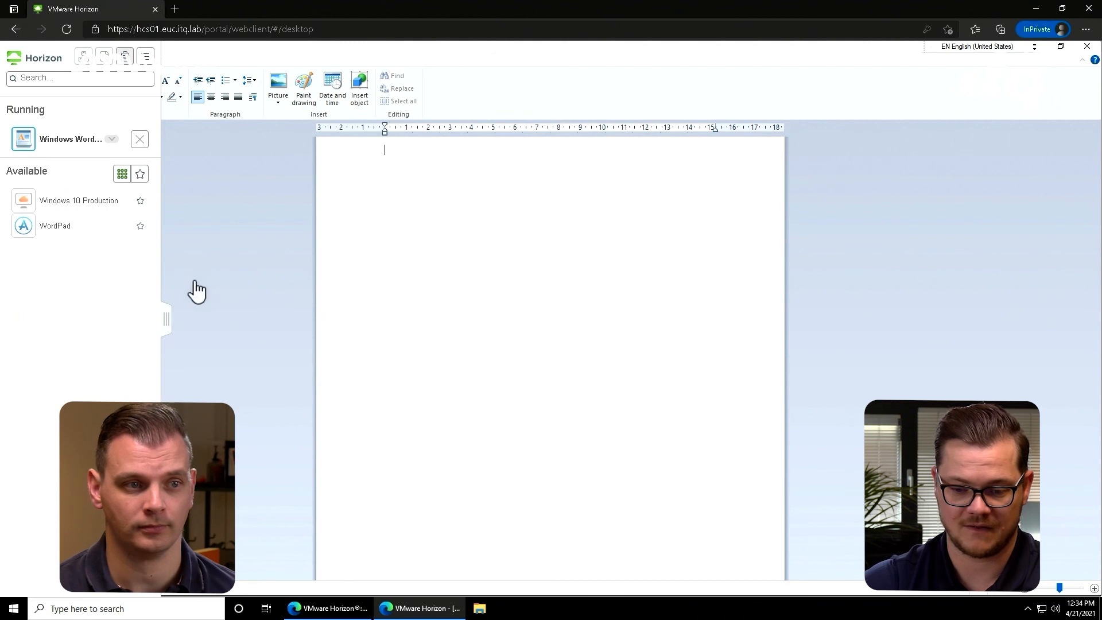
click(167, 319)
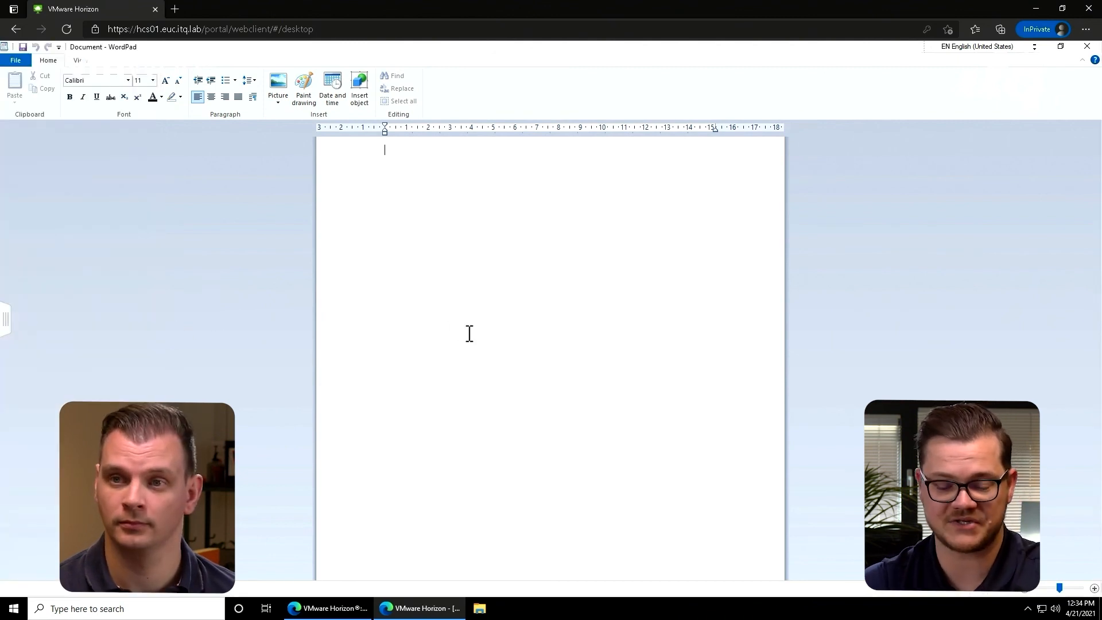